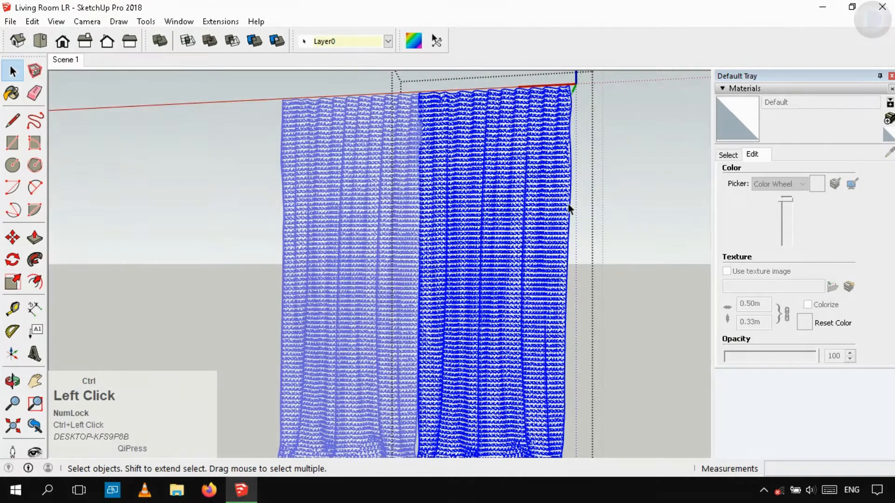
Step: Set the opacity of the sheer curtain's material to 30
{"action": "left_click", "coordinate": [734, 155]}
{"action": "left_click", "coordinate": [753, 155]}
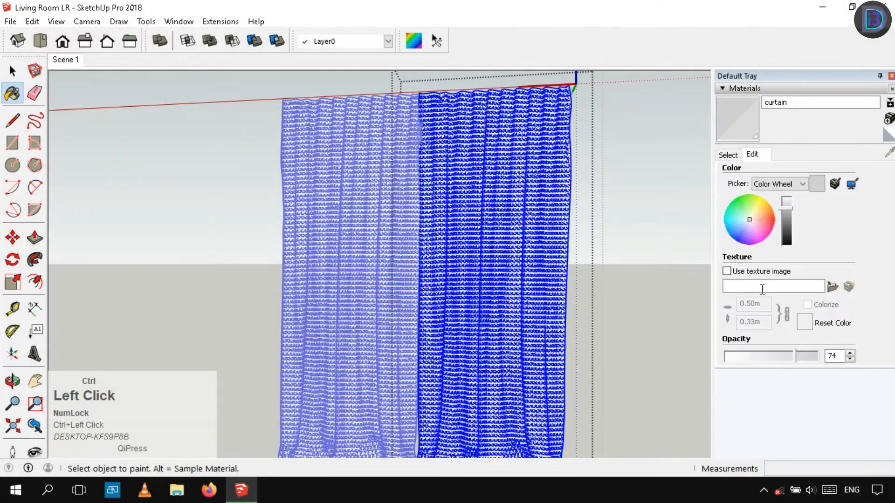
{"action": "type", "text": "30"}
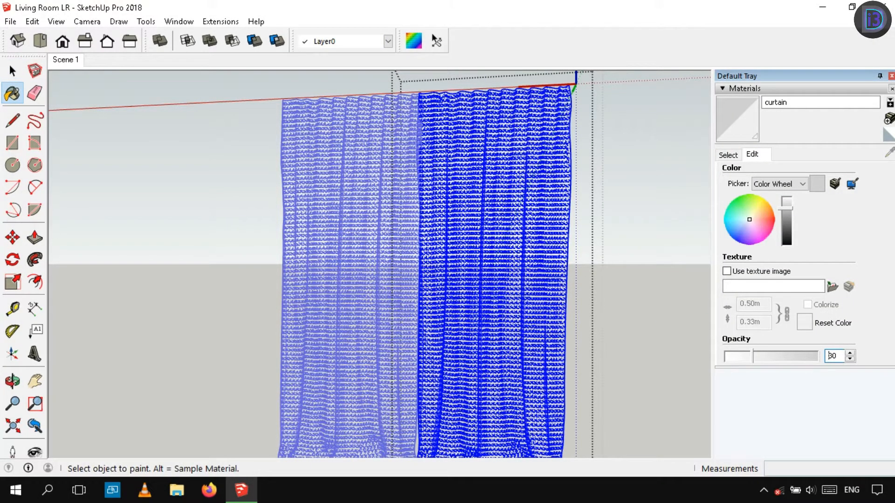
{"action": "left_click", "coordinate": [611, 157]}
{"action": "left_click", "coordinate": [611, 158]}
{"action": "scroll", "coordinate": [456, 168], "scroll_direction": "down", "scroll_amount": 3}
{"action": "middle_click_drag", "start_coordinate": [483, 204], "coordinate": [509, 182], "text": "shift"}
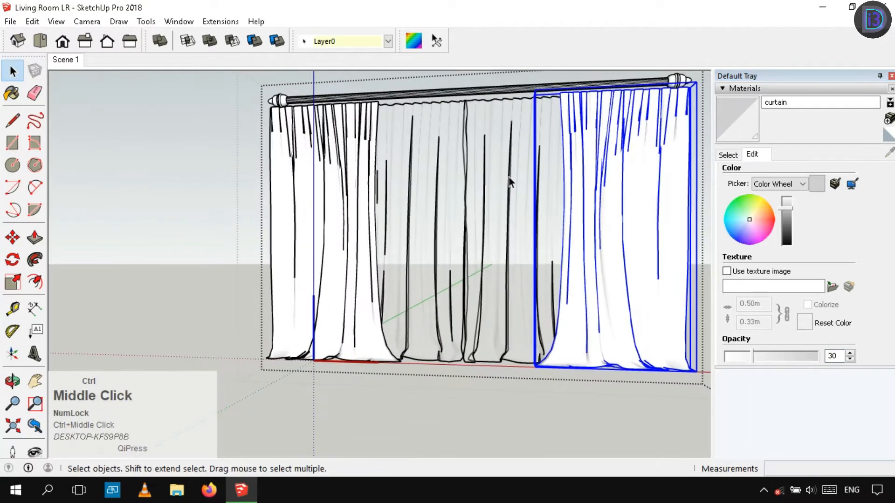
Step: Move the ceiling off the room along the green axis by a distance of 10
{"action": "left_click", "coordinate": [205, 186]}
{"action": "scroll", "coordinate": [440, 187], "scroll_direction": "down", "scroll_amount": 1}
{"action": "middle_click_drag", "start_coordinate": [440, 187], "coordinate": [512, 136]}
{"action": "left_click", "coordinate": [512, 136]}
{"action": "middle_click_drag", "start_coordinate": [656, 150], "coordinate": [420, 345], "text": "shift"}
{"action": "left_click", "coordinate": [644, 170]}
{"action": "scroll", "coordinate": [480, 185], "scroll_direction": "down", "scroll_amount": 3}
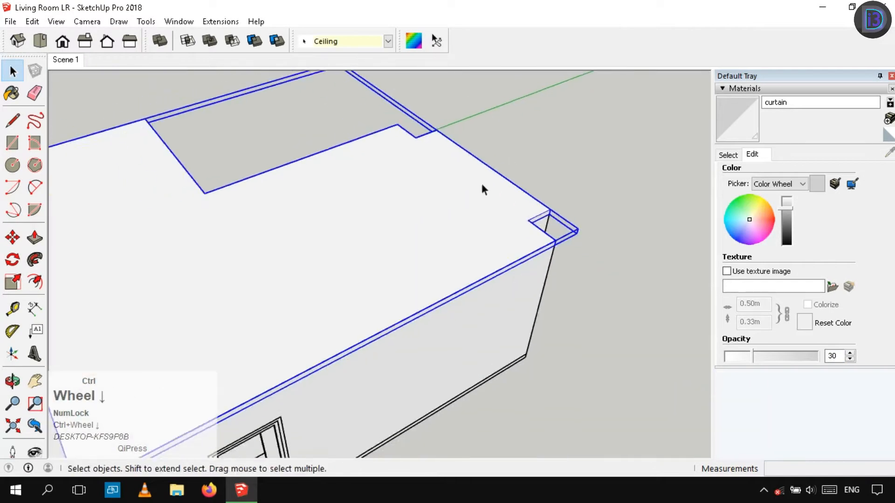
{"action": "middle_click_drag", "start_coordinate": [480, 185], "coordinate": [463, 359]}
{"action": "scroll", "coordinate": [462, 359], "scroll_direction": "down", "scroll_amount": 3}
{"action": "key", "text": "m"}
{"action": "left_click", "coordinate": [458, 357]}
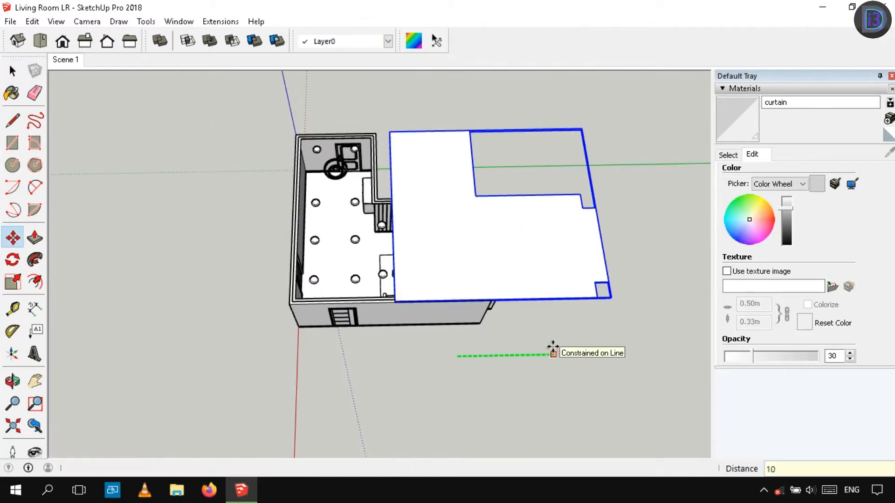
{"action": "key", "text": "Return"}
{"action": "key", "text": "space"}
{"action": "left_click", "coordinate": [553, 347]}
Step: Scale the six-arm chandelier down uniformly from a corner of its bounding box
{"action": "scroll", "coordinate": [462, 237], "scroll_direction": "up", "scroll_amount": 7}
{"action": "middle_click_drag", "start_coordinate": [462, 237], "coordinate": [494, 265]}
{"action": "left_click", "coordinate": [363, 215]}
{"action": "middle_click_drag", "start_coordinate": [345, 266], "coordinate": [636, 219]}
{"action": "left_click", "coordinate": [521, 186]}
{"action": "middle_click_drag", "start_coordinate": [521, 187], "coordinate": [601, 177]}
{"action": "key", "text": "s"}
{"action": "left_click", "coordinate": [574, 321]}
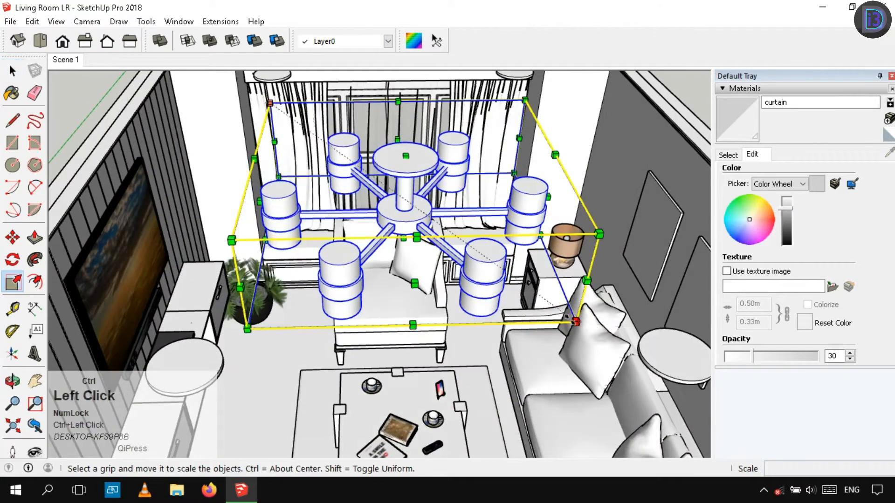
{"action": "key", "text": "Return"}
{"action": "key", "text": "space"}
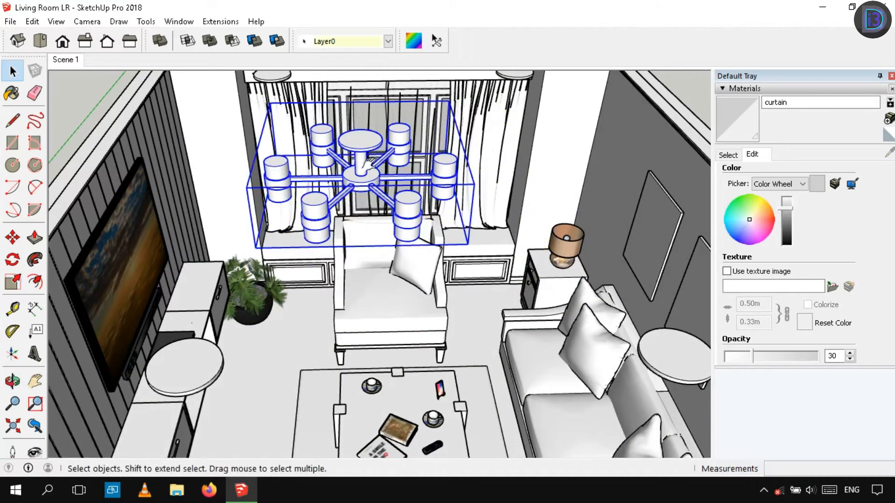
Step: Mark the centre point of the chandelier's round top disc inside its group
{"action": "scroll", "coordinate": [397, 220], "scroll_direction": "up", "scroll_amount": 4}
{"action": "middle_click_drag", "start_coordinate": [397, 219], "coordinate": [404, 325]}
{"action": "key", "text": "m"}
{"action": "key", "text": "space"}
{"action": "double_click", "coordinate": [414, 335]}
{"action": "triple_click", "coordinate": [415, 336]}
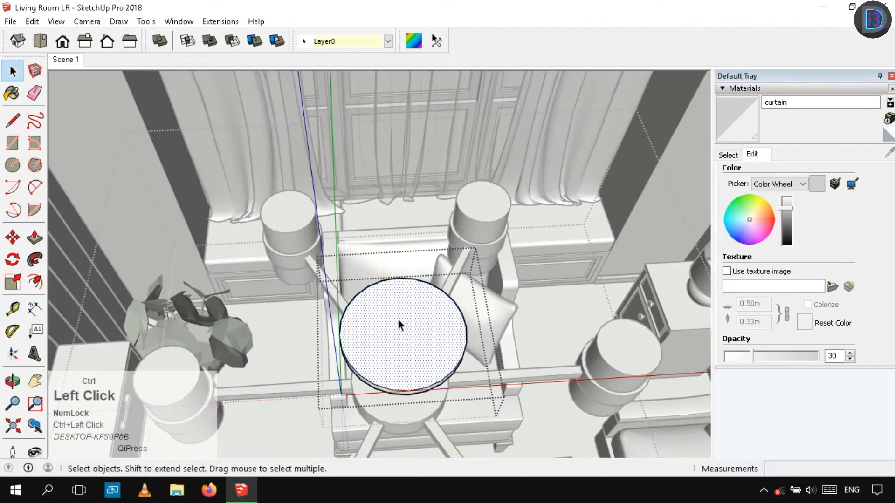
{"action": "right_click", "coordinate": [381, 316]}
{"action": "left_click", "coordinate": [410, 310]}
{"action": "key", "text": "Escape"}
{"action": "scroll", "coordinate": [576, 268], "scroll_direction": "down", "scroll_amount": 4}
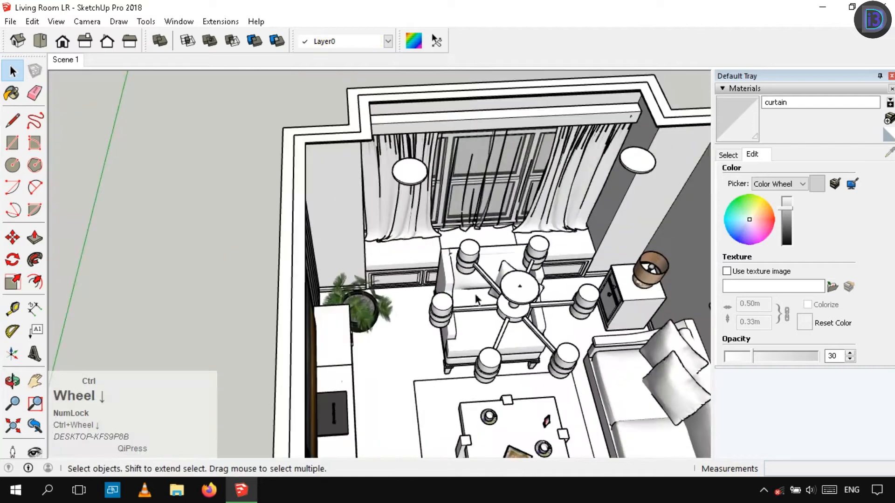
Step: Move the chandelier by the centre point of its top disc to a new position over the seating area
{"action": "left_click", "coordinate": [526, 292]}
{"action": "scroll", "coordinate": [526, 293], "scroll_direction": "up", "scroll_amount": 2}
{"action": "scroll", "coordinate": [527, 282], "scroll_direction": "down", "scroll_amount": 4, "text": "ctrl"}
{"action": "middle_click_drag", "start_coordinate": [545, 280], "coordinate": [499, 385], "text": "ctrl"}
{"action": "left_click", "coordinate": [552, 160]}
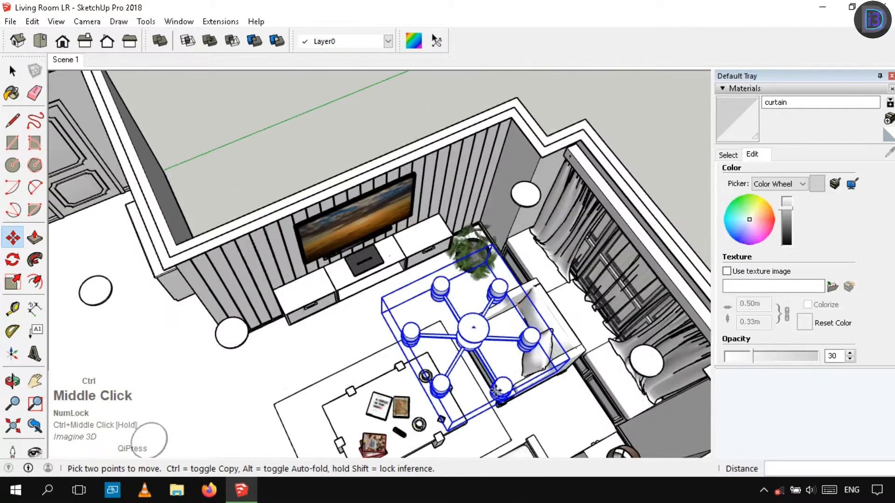
{"action": "scroll", "coordinate": [499, 386], "scroll_direction": "up", "scroll_amount": 2, "text": "ctrl"}
{"action": "left_click", "coordinate": [467, 306]}
{"action": "middle_click_drag", "start_coordinate": [426, 326], "coordinate": [363, 366]}
{"action": "left_click", "coordinate": [355, 234]}
{"action": "key", "text": "space"}
{"action": "scroll", "coordinate": [363, 233], "scroll_direction": "down", "scroll_amount": 3}
{"action": "scroll", "coordinate": [364, 230], "scroll_direction": "down", "scroll_amount": 2}
{"action": "left_click", "coordinate": [558, 162]}
Step: Paint the coffee table's top slab with Color A01 and its legs with Color A02
{"action": "middle_click_drag", "start_coordinate": [391, 298], "coordinate": [438, 313]}
{"action": "scroll", "coordinate": [505, 247], "scroll_direction": "up", "scroll_amount": 4}
{"action": "scroll", "coordinate": [421, 249], "scroll_direction": "down", "scroll_amount": 3, "text": "ctrl"}
{"action": "scroll", "coordinate": [469, 310], "scroll_direction": "up", "scroll_amount": 2, "text": "ctrl"}
{"action": "scroll", "coordinate": [472, 295], "scroll_direction": "down", "scroll_amount": 2, "text": "ctrl"}
{"action": "scroll", "coordinate": [544, 316], "scroll_direction": "up", "scroll_amount": 4}
{"action": "double_click", "coordinate": [411, 313]}
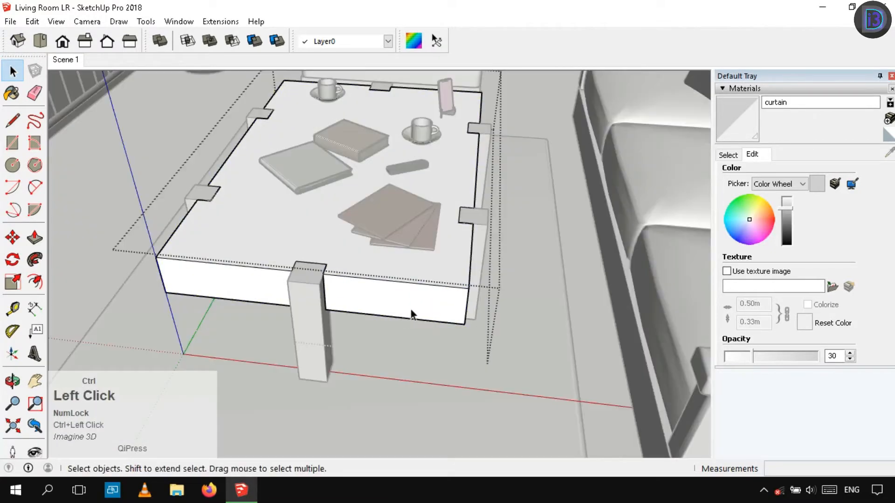
{"action": "left_click", "coordinate": [505, 301]}
{"action": "scroll", "coordinate": [504, 301], "scroll_direction": "down", "scroll_amount": 3}
{"action": "scroll", "coordinate": [553, 257], "scroll_direction": "down", "scroll_amount": 3}
{"action": "middle_click_drag", "start_coordinate": [554, 257], "coordinate": [489, 308]}
{"action": "scroll", "coordinate": [489, 309], "scroll_direction": "up", "scroll_amount": 4}
{"action": "key", "text": "b"}
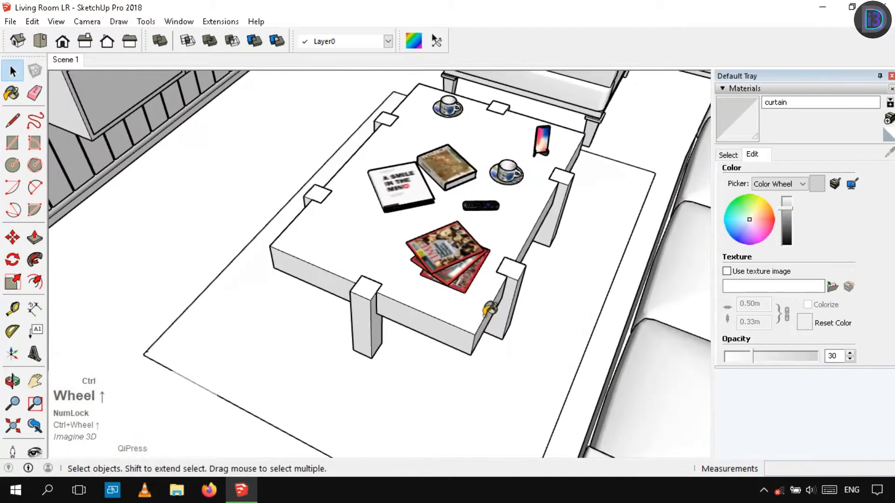
{"action": "left_click", "coordinate": [728, 155]}
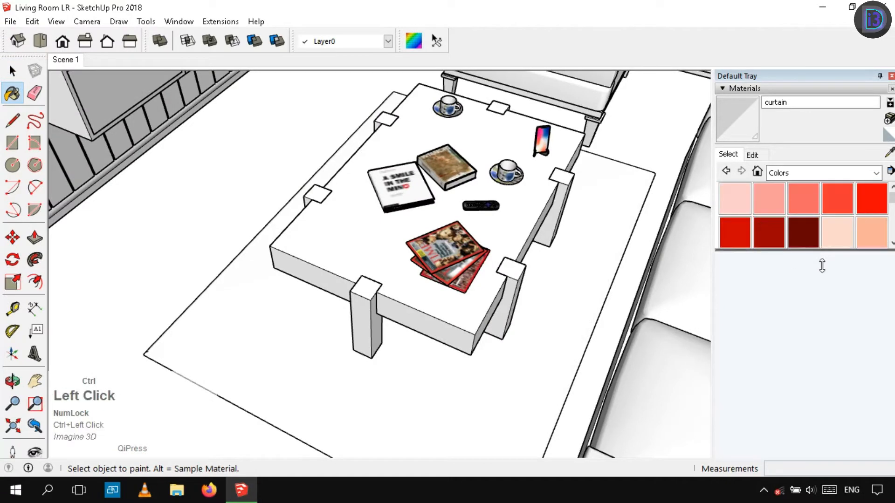
{"action": "left_click_drag", "start_coordinate": [822, 266], "coordinate": [823, 317]}
{"action": "scroll", "coordinate": [833, 260], "scroll_direction": "up", "scroll_amount": 1}
{"action": "left_click", "coordinate": [733, 198]}
{"action": "left_click", "coordinate": [441, 316], "text": "ctrl"}
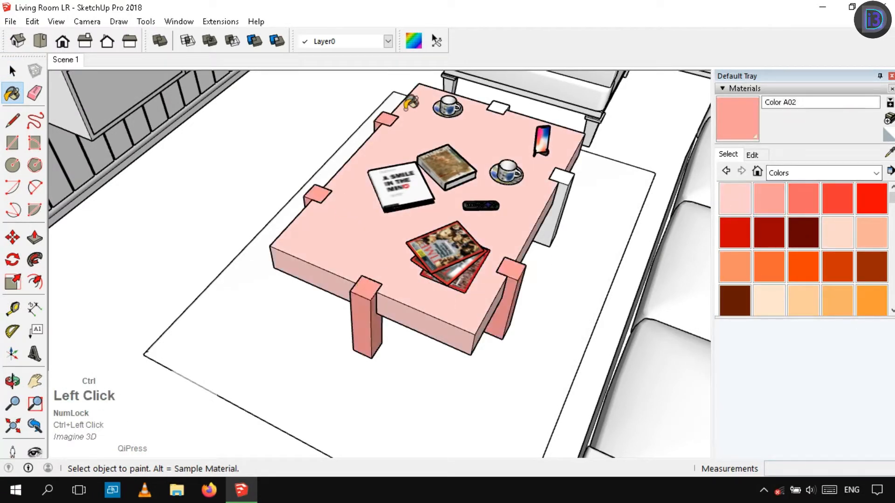
Step: Apply the marble4.jpg image from the Marble textures folder as the texture of the tabletop's Color A01 material
{"action": "left_click", "coordinate": [751, 154]}
{"action": "left_click", "coordinate": [726, 270]}
{"action": "left_click", "coordinate": [168, 59]}
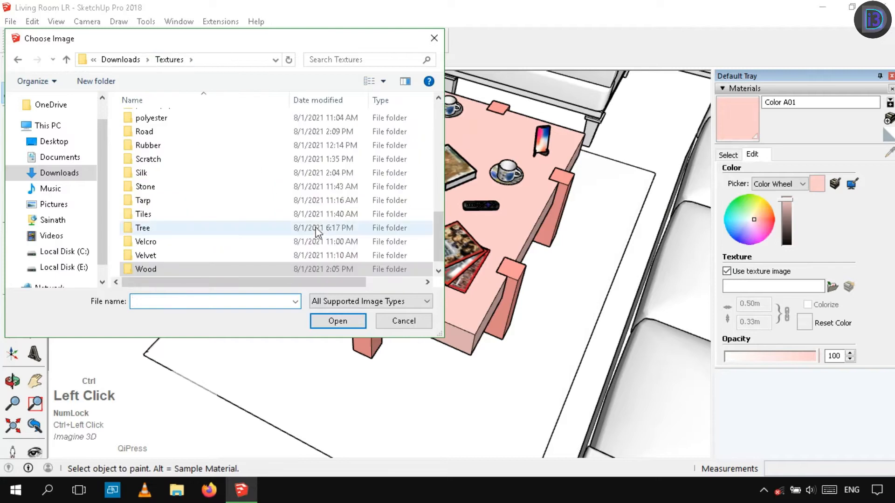
{"action": "scroll", "coordinate": [230, 169], "scroll_direction": "up", "scroll_amount": 9}
{"action": "scroll", "coordinate": [232, 169], "scroll_direction": "down", "scroll_amount": 2}
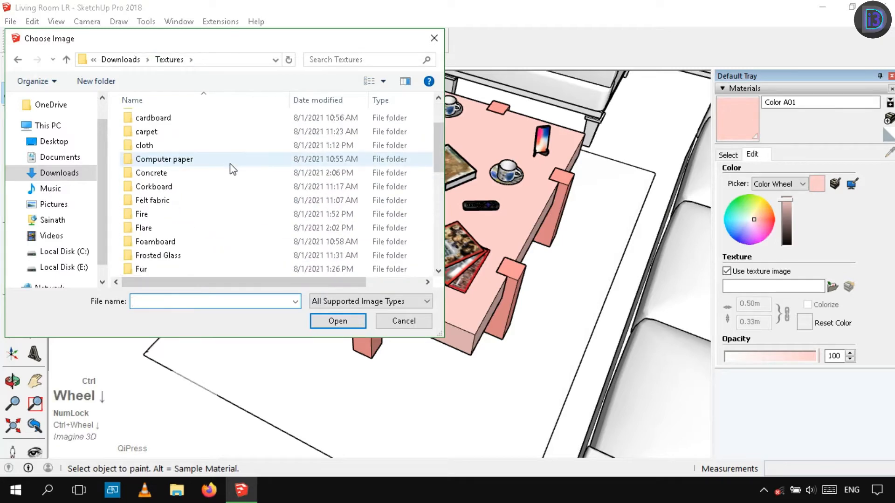
{"action": "scroll", "coordinate": [233, 169], "scroll_direction": "down", "scroll_amount": 1}
{"action": "scroll", "coordinate": [232, 199], "scroll_direction": "down", "scroll_amount": 1}
{"action": "double_click", "coordinate": [231, 228]}
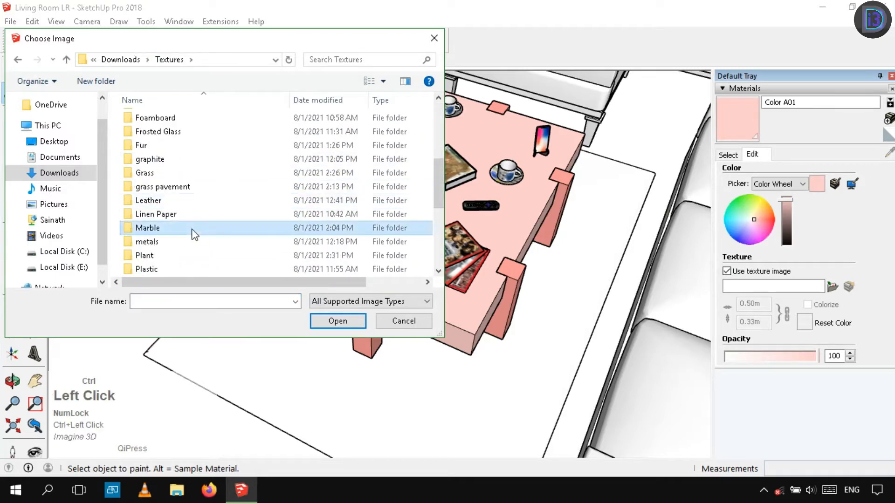
{"action": "left_click", "coordinate": [164, 200]}
{"action": "left_click", "coordinate": [347, 321]}
{"action": "scroll", "coordinate": [443, 313], "scroll_direction": "up", "scroll_amount": 2}
{"action": "middle_click_drag", "start_coordinate": [443, 313], "coordinate": [423, 247]}
{"action": "scroll", "coordinate": [423, 248], "scroll_direction": "down", "scroll_amount": 1}
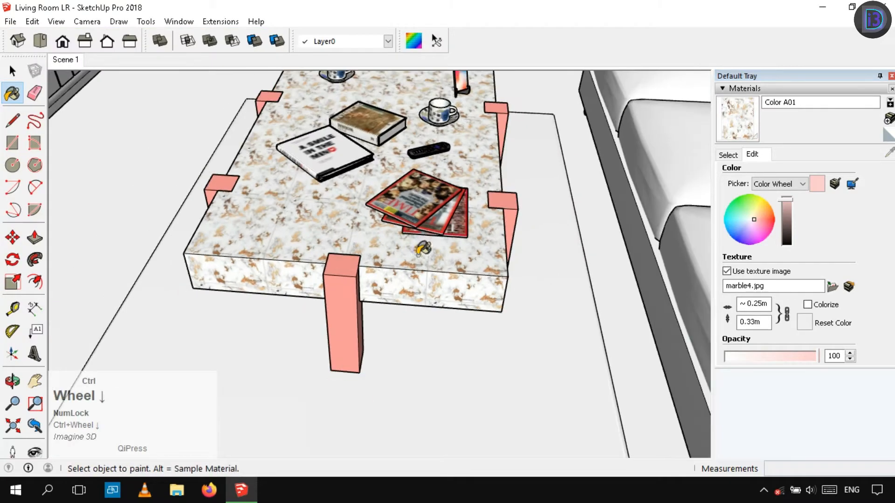
Step: Try to map the marble texture onto all tabletop faces with SketchUV's Planar Map (View)
{"action": "middle_click_drag", "start_coordinate": [454, 159], "coordinate": [411, 12]}
{"action": "right_click", "coordinate": [404, 285]}
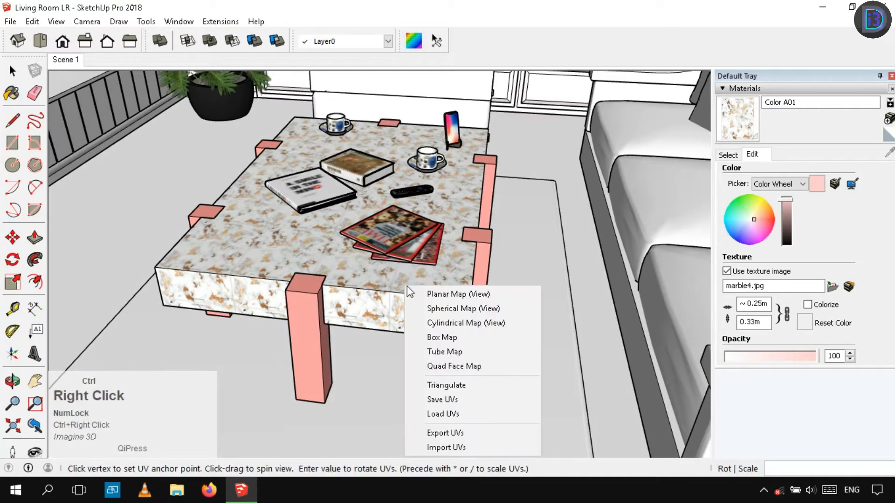
{"action": "left_click", "coordinate": [438, 295]}
{"action": "left_click", "coordinate": [492, 272]}
{"action": "key", "text": "space"}
{"action": "double_click", "coordinate": [424, 296]}
{"action": "triple_click", "coordinate": [424, 296]}
{"action": "left_click", "coordinate": [414, 41]}
{"action": "right_click", "coordinate": [410, 294]}
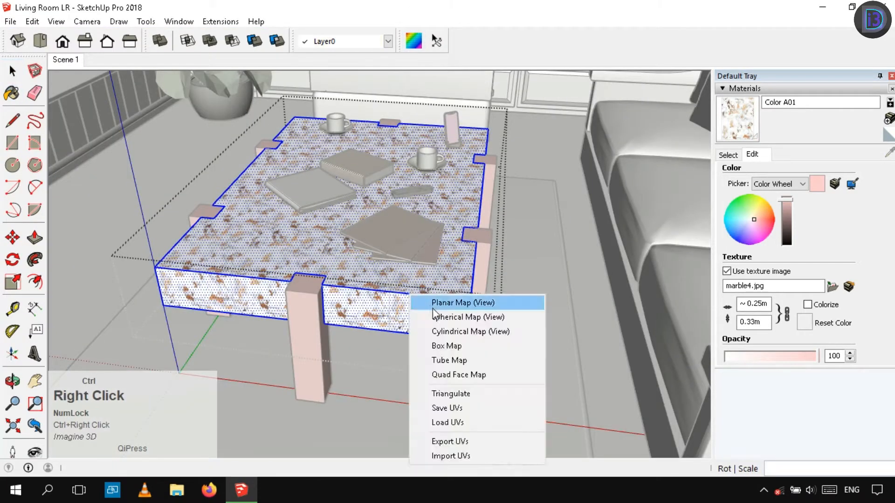
{"action": "left_click", "coordinate": [432, 305]}
Step: Repaint the selected tabletop faces with the marble material and try the view-based planar mapping again
{"action": "left_click", "coordinate": [732, 130]}
{"action": "left_click", "coordinate": [412, 307]}
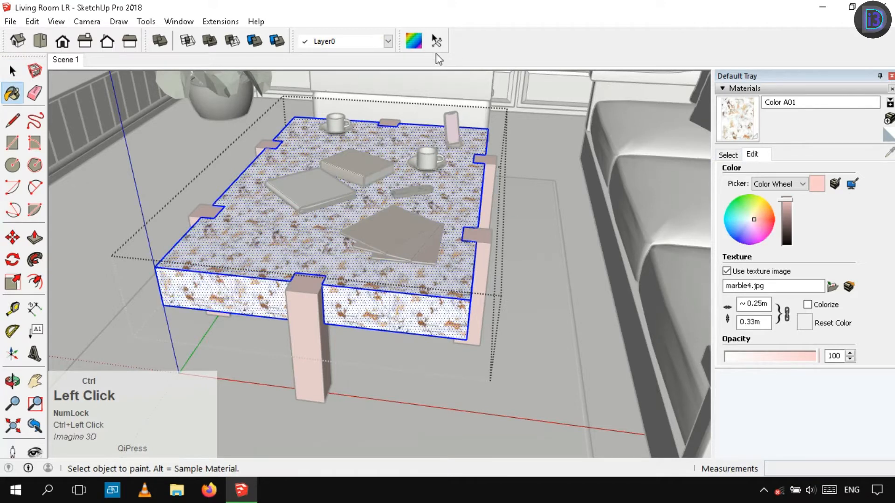
{"action": "left_click", "coordinate": [413, 41]}
{"action": "right_click", "coordinate": [415, 293]}
{"action": "left_click", "coordinate": [442, 303]}
{"action": "key", "text": "space"}
{"action": "right_click", "coordinate": [534, 270]}
{"action": "left_click", "coordinate": [594, 278]}
Step: Reopen the tabletop group, select all its connected faces and apply SketchUV's Box Map
{"action": "middle_click_drag", "start_coordinate": [459, 284], "coordinate": [419, 284]}
{"action": "scroll", "coordinate": [414, 280], "scroll_direction": "down", "scroll_amount": 4}
{"action": "scroll", "coordinate": [415, 280], "scroll_direction": "up", "scroll_amount": 3}
{"action": "double_click", "coordinate": [485, 321]}
{"action": "triple_click", "coordinate": [443, 373]}
{"action": "mouse_move", "coordinate": [454, 261]}
{"action": "middle_mouse_down"}
{"action": "mouse_move", "coordinate": [482, 216]}
{"action": "mouse_move", "coordinate": [447, 261]}
{"action": "middle_mouse_up"}
{"action": "left_click", "coordinate": [413, 41]}
{"action": "right_click", "coordinate": [418, 290]}
{"action": "left_click", "coordinate": [453, 345]}
Step: Project the marble texture onto the selected tabletop faces with Planar Map (View) from an adjusted view angle
{"action": "middle_click_drag", "start_coordinate": [453, 345], "coordinate": [444, 261]}
{"action": "right_click", "coordinate": [443, 261]}
{"action": "left_click", "coordinate": [454, 265]}
{"action": "middle_click_drag", "start_coordinate": [490, 285], "coordinate": [469, 311]}
{"action": "right_click", "coordinate": [437, 275]}
{"action": "left_click", "coordinate": [464, 285]}
{"action": "key", "text": "space"}
{"action": "left_click", "coordinate": [517, 298]}
Step: Sample the table legs' Color A02 material and texture it with graphite21.jpg from the graphite folder
{"action": "scroll", "coordinate": [469, 311], "scroll_direction": "up", "scroll_amount": 3}
{"action": "left_click", "coordinate": [728, 154]}
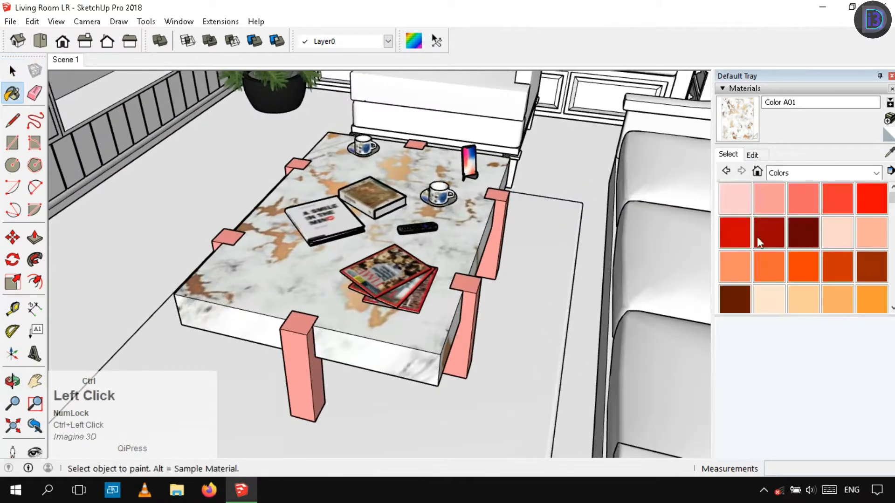
{"action": "left_click", "coordinate": [888, 152]}
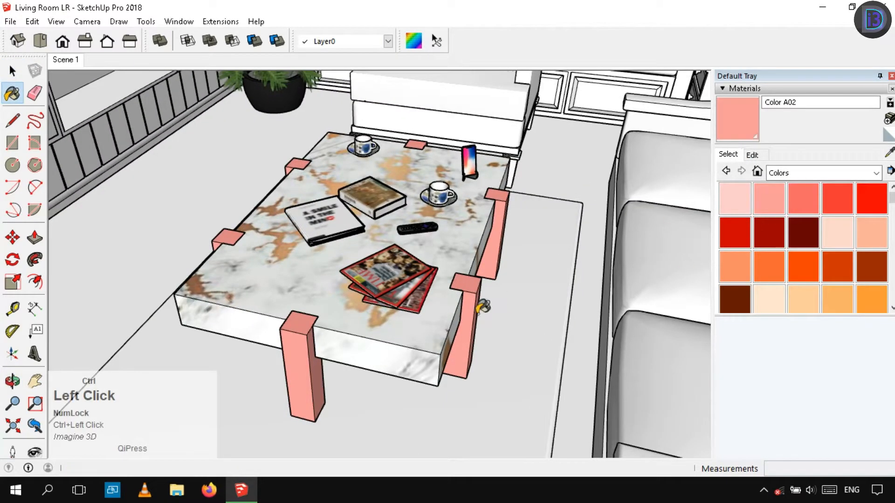
{"action": "left_click", "coordinate": [751, 154]}
{"action": "left_click", "coordinate": [726, 271]}
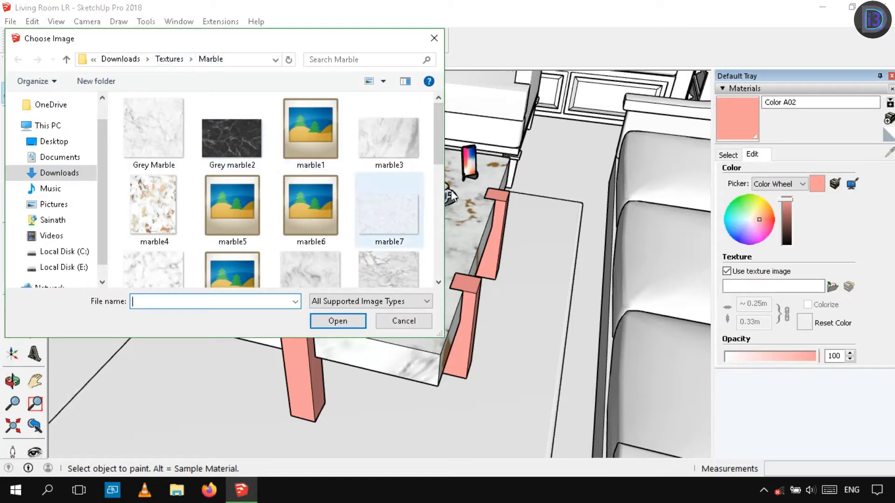
{"action": "left_click", "coordinate": [181, 59]}
{"action": "double_click", "coordinate": [164, 195]}
{"action": "scroll", "coordinate": [370, 193], "scroll_direction": "down", "scroll_amount": 5}
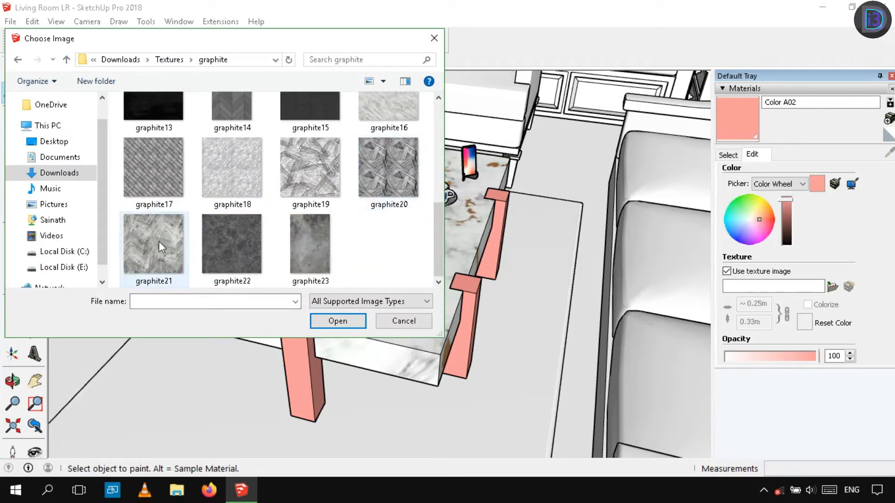
{"action": "left_click", "coordinate": [158, 241]}
{"action": "left_click", "coordinate": [351, 321]}
{"action": "middle_click_drag", "start_coordinate": [351, 321], "coordinate": [335, 307]}
{"action": "scroll", "coordinate": [359, 326], "scroll_direction": "down", "scroll_amount": 2}
{"action": "scroll", "coordinate": [332, 332], "scroll_direction": "up", "scroll_amount": 2}
{"action": "scroll", "coordinate": [349, 298], "scroll_direction": "down", "scroll_amount": 4}
{"action": "scroll", "coordinate": [438, 247], "scroll_direction": "down", "scroll_amount": 2}
Step: Select the rug under the coffee table and paint it with Color A03
{"action": "key", "text": "space"}
{"action": "right_click", "coordinate": [553, 211]}
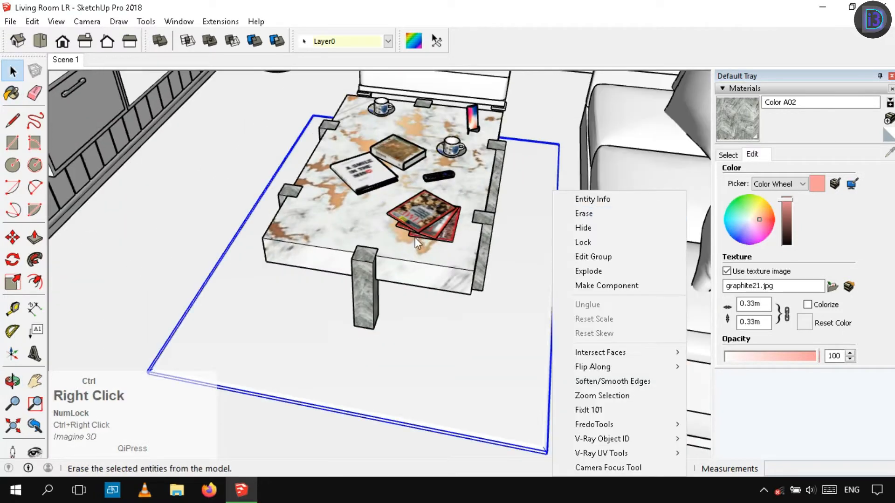
{"action": "left_click", "coordinate": [415, 236]}
{"action": "middle_click_drag", "start_coordinate": [415, 237], "coordinate": [345, 292]}
{"action": "left_click", "coordinate": [452, 375]}
{"action": "left_click", "coordinate": [728, 155], "text": "ctrl"}
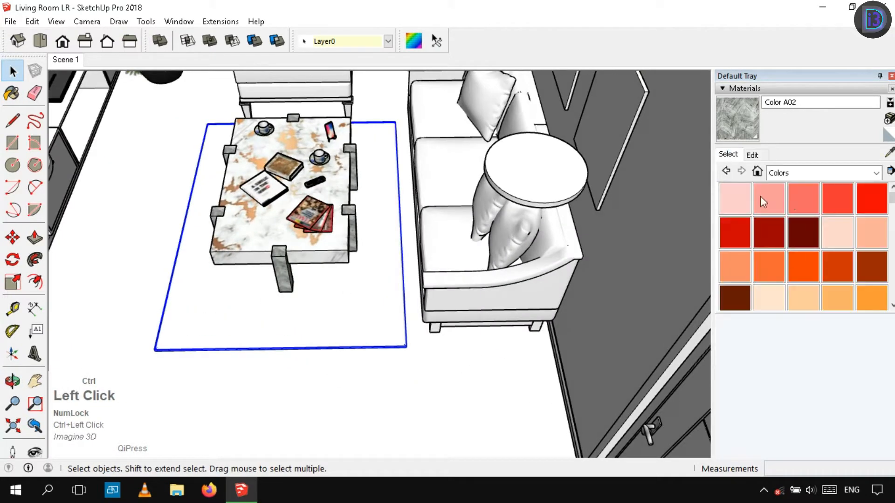
{"action": "left_click", "coordinate": [397, 326]}
Step: Apply the Fur14.jpg image from the Fur textures folder as the texture of the rug's Color A03 material
{"action": "left_click", "coordinate": [752, 155]}
{"action": "left_click", "coordinate": [727, 271]}
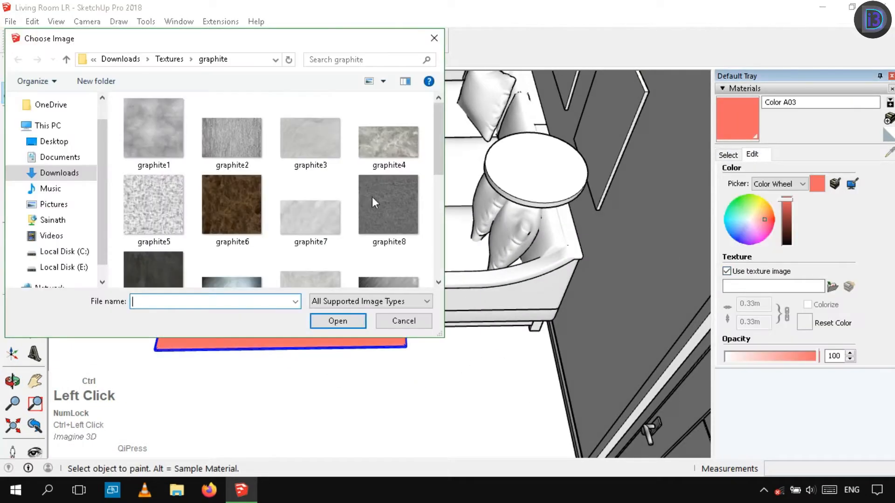
{"action": "left_click", "coordinate": [170, 59]}
{"action": "scroll", "coordinate": [255, 188], "scroll_direction": "down", "scroll_amount": 3}
{"action": "scroll", "coordinate": [247, 186], "scroll_direction": "up", "scroll_amount": 5}
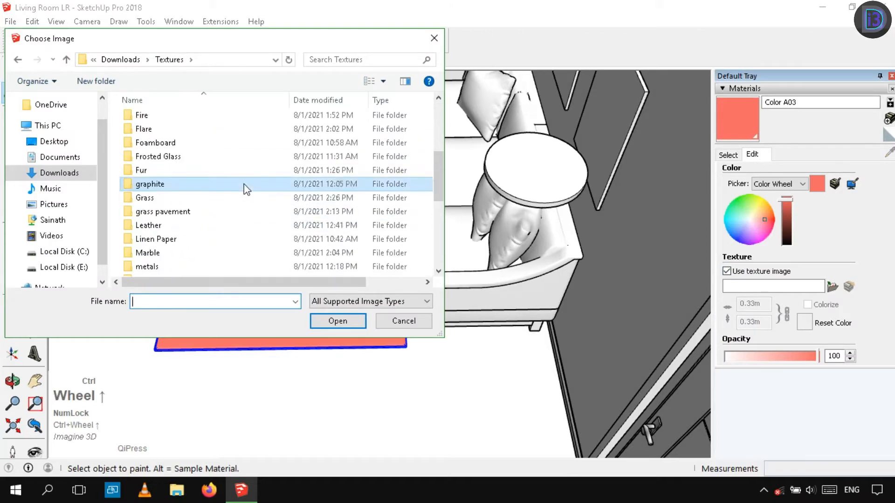
{"action": "double_click", "coordinate": [227, 179]}
{"action": "scroll", "coordinate": [279, 200], "scroll_direction": "down", "scroll_amount": 3}
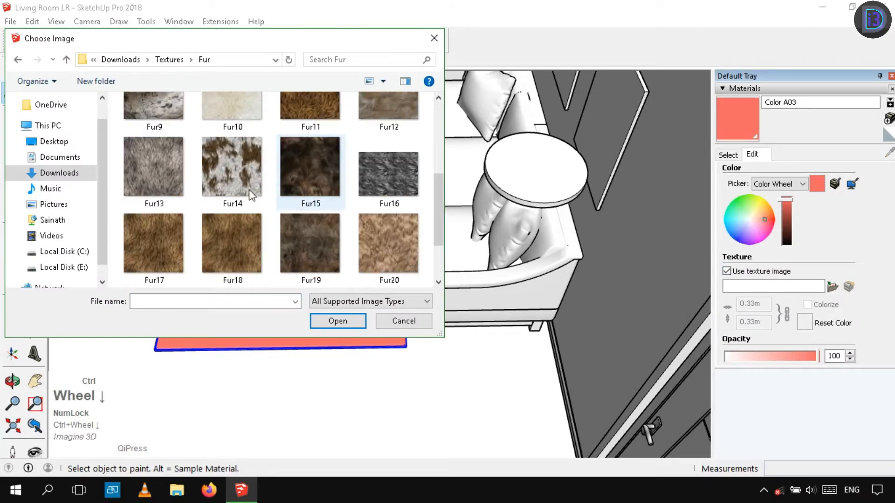
{"action": "left_click", "coordinate": [338, 321]}
{"action": "scroll", "coordinate": [398, 250], "scroll_direction": "up", "scroll_amount": 3}
{"action": "scroll", "coordinate": [398, 250], "scroll_direction": "down", "scroll_amount": 3}
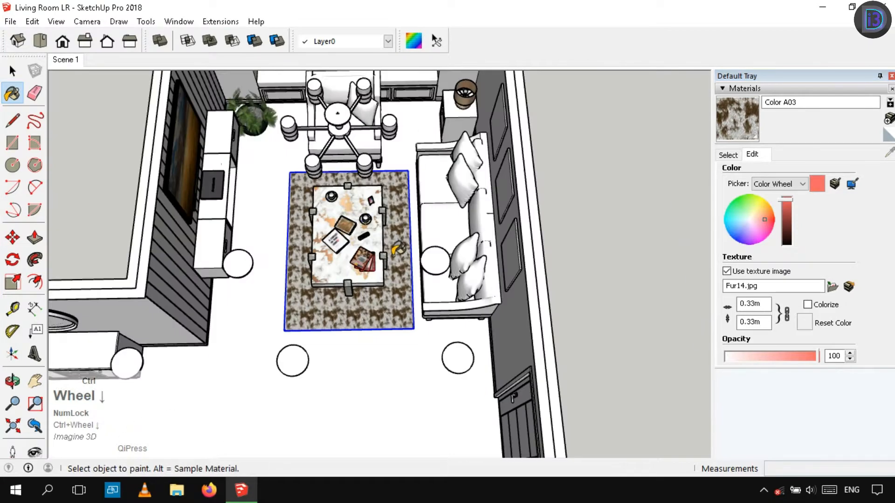
Step: Switch the camera to parallel projection while looking down on the rug and coffee table
{"action": "scroll", "coordinate": [404, 278], "scroll_direction": "up", "scroll_amount": 5}
{"action": "middle_click_drag", "start_coordinate": [401, 326], "coordinate": [391, 254]}
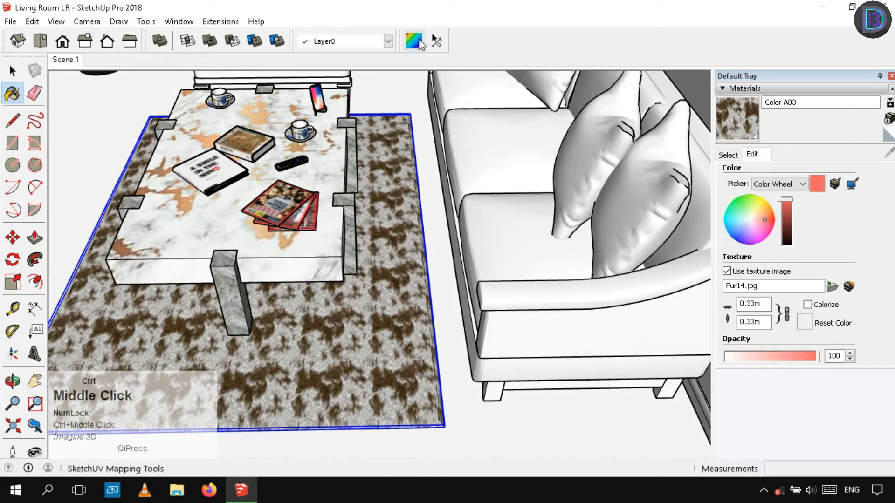
{"action": "left_click", "coordinate": [72, 60]}
{"action": "scroll", "coordinate": [410, 265], "scroll_direction": "down", "scroll_amount": 2}
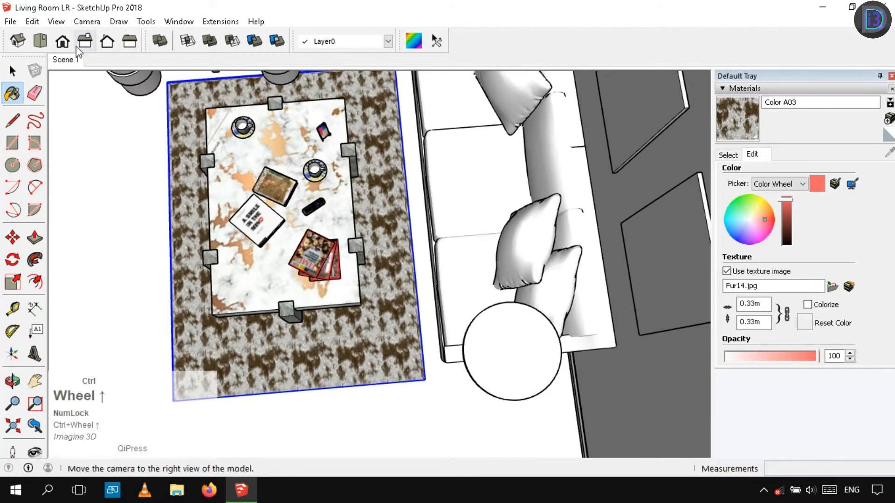
{"action": "left_click", "coordinate": [87, 21]}
{"action": "left_click", "coordinate": [124, 84]}
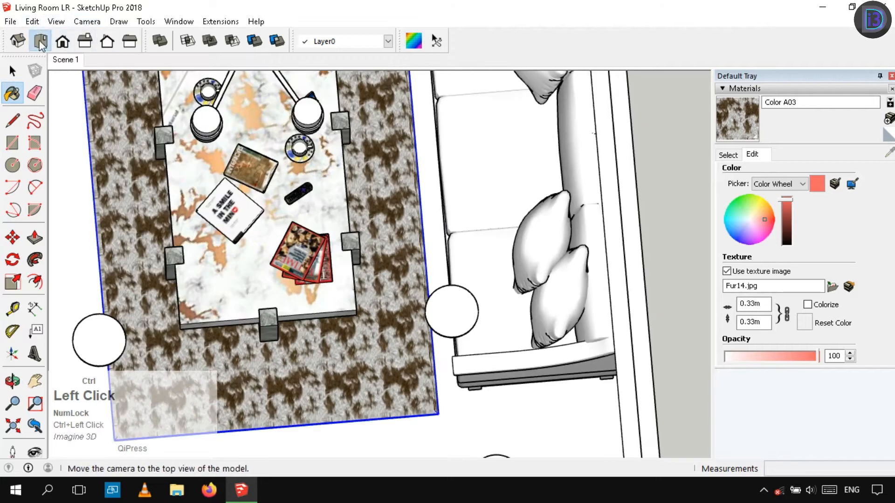
Step: Map the rug's UVs from the top view and repaint the rug with its Color A03 fur material
{"action": "left_click", "coordinate": [40, 41]}
{"action": "scroll", "coordinate": [441, 234], "scroll_direction": "down", "scroll_amount": 3}
{"action": "double_click", "coordinate": [436, 276]}
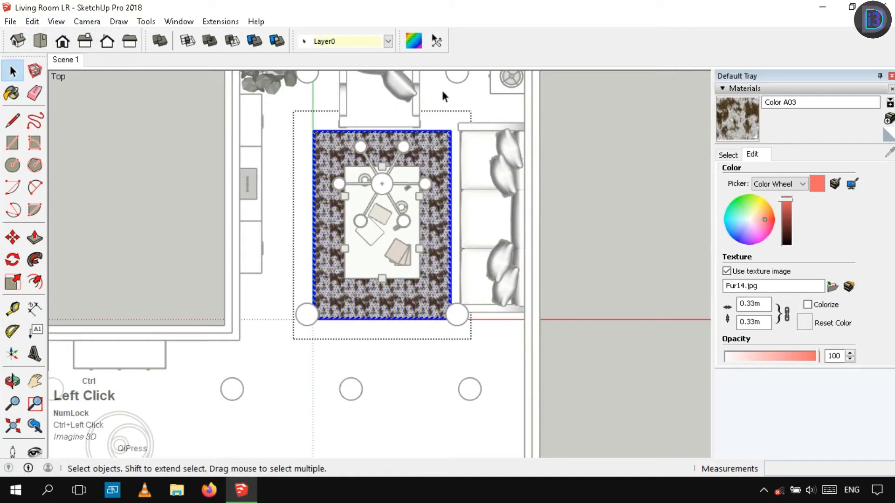
{"action": "right_click", "coordinate": [447, 302]}
{"action": "left_click", "coordinate": [462, 287]}
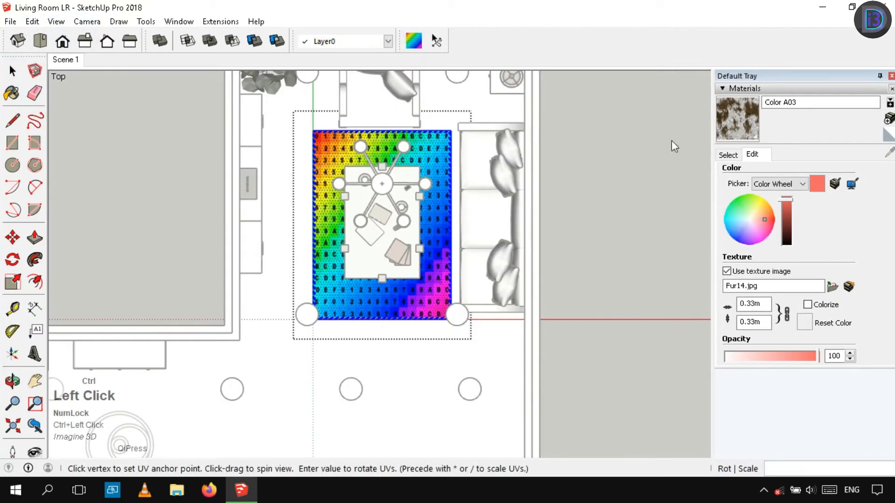
{"action": "left_click", "coordinate": [429, 267]}
Step: Set the width of the rug's Fur14.jpg texture to 1 m and close the rug group
{"action": "scroll", "coordinate": [433, 269], "scroll_direction": "up", "scroll_amount": 5}
{"action": "scroll", "coordinate": [432, 269], "scroll_direction": "down", "scroll_amount": 4}
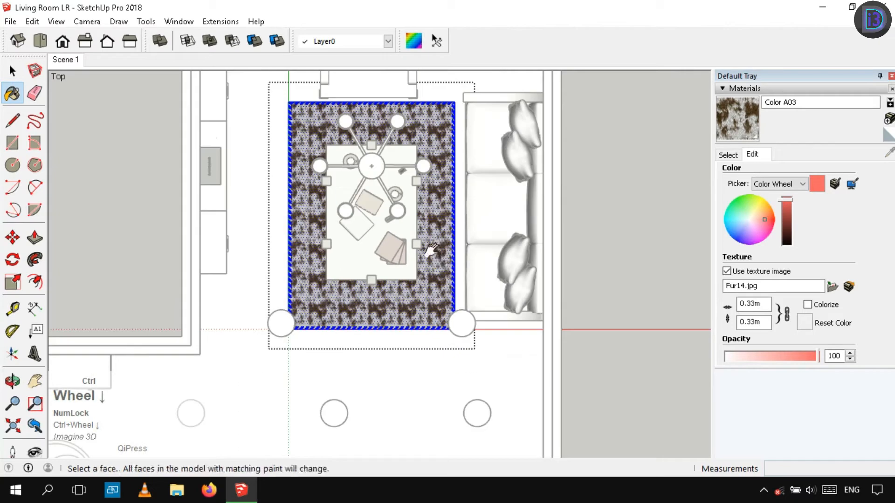
{"action": "scroll", "coordinate": [431, 251], "scroll_direction": "up", "scroll_amount": 2}
{"action": "type", "text": "1"}
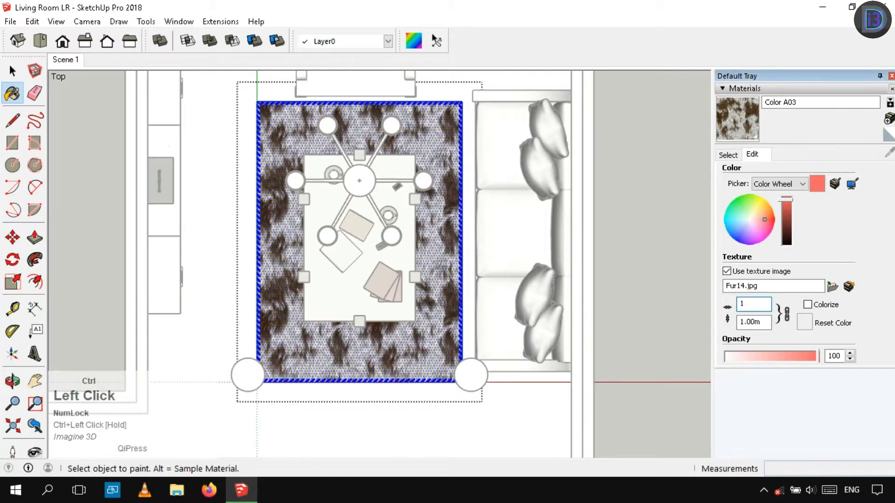
{"action": "scroll", "coordinate": [356, 341], "scroll_direction": "down", "scroll_amount": 5}
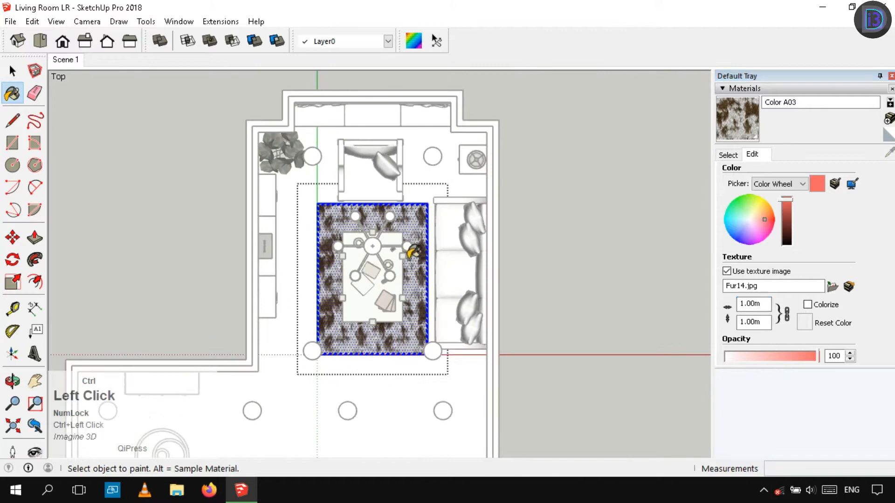
{"action": "left_click", "coordinate": [573, 240]}
Step: Switch the camera back to perspective projection with the textured rug and coffee table in view
{"action": "scroll", "coordinate": [399, 311], "scroll_direction": "up", "scroll_amount": 5}
{"action": "middle_click_drag", "start_coordinate": [399, 312], "coordinate": [388, 279]}
{"action": "left_click", "coordinate": [38, 22]}
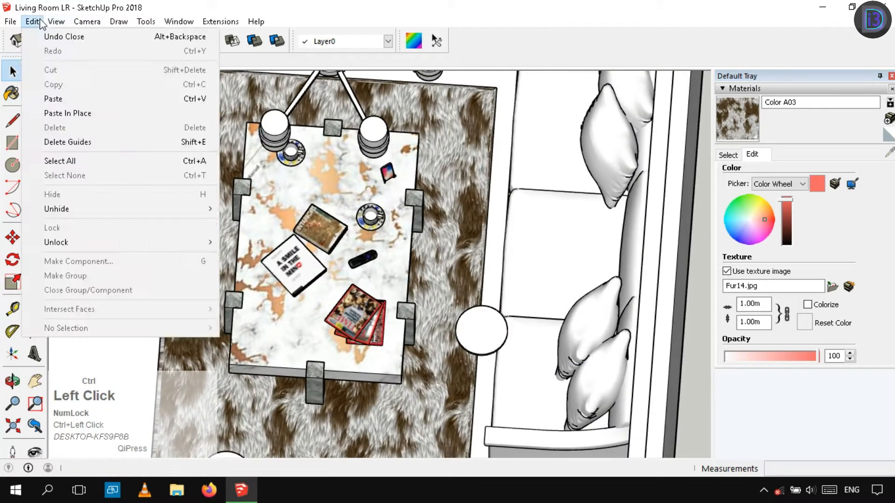
{"action": "mouse_move", "coordinate": [51, 19]}
{"action": "mouse_move", "coordinate": [86, 21]}
{"action": "left_click", "coordinate": [124, 98]}
{"action": "scroll", "coordinate": [399, 259], "scroll_direction": "down", "scroll_amount": 3}
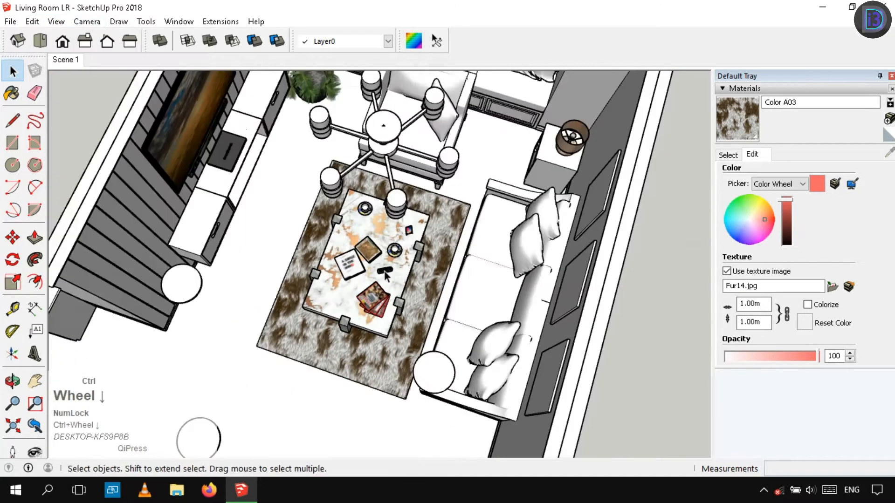
Step: Open the wall group behind the TV and select the outermost vertical panel strip at the corner
{"action": "scroll", "coordinate": [493, 315], "scroll_direction": "up", "scroll_amount": 8}
{"action": "scroll", "coordinate": [455, 298], "scroll_direction": "down", "scroll_amount": 5}
{"action": "middle_click_drag", "start_coordinate": [493, 315], "coordinate": [384, 281]}
{"action": "scroll", "coordinate": [383, 281], "scroll_direction": "up", "scroll_amount": 3}
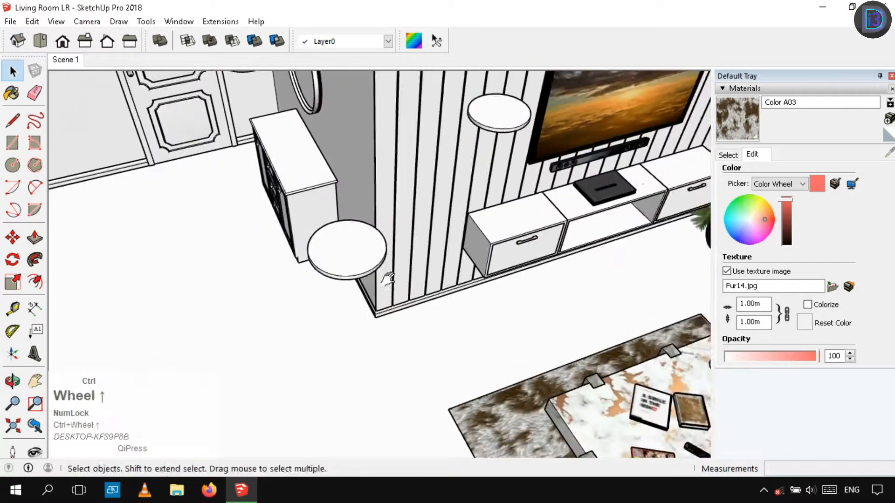
{"action": "mouse_move", "coordinate": [313, 273]}
{"action": "middle_mouse_down"}
{"action": "mouse_move", "coordinate": [344, 314]}
{"action": "mouse_move", "coordinate": [317, 267]}
{"action": "middle_mouse_up"}
{"action": "double_click", "coordinate": [317, 267]}
{"action": "scroll", "coordinate": [327, 261], "scroll_direction": "up", "scroll_amount": 3}
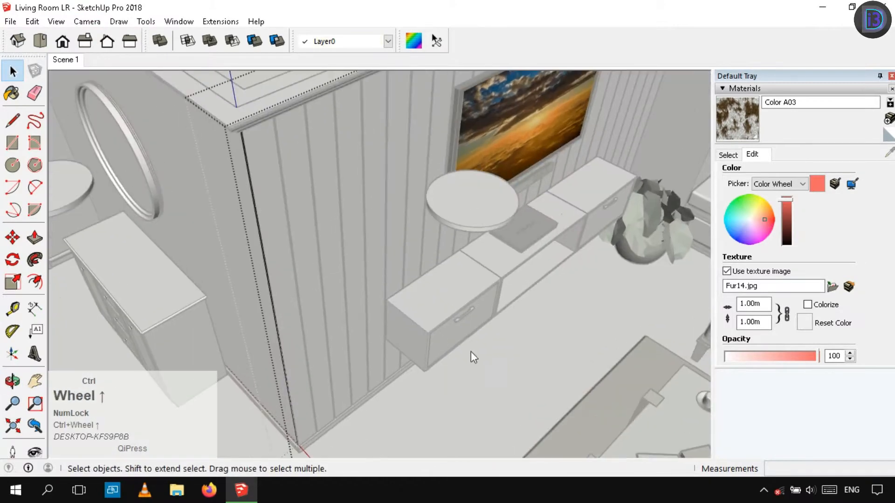
{"action": "left_click", "coordinate": [471, 351]}
{"action": "middle_click_drag", "start_coordinate": [470, 351], "coordinate": [305, 248]}
{"action": "scroll", "coordinate": [306, 248], "scroll_direction": "up", "scroll_amount": 4}
{"action": "double_click", "coordinate": [374, 217]}
{"action": "left_click", "coordinate": [374, 217]}
{"action": "middle_click_drag", "start_coordinate": [373, 217], "coordinate": [389, 265]}
{"action": "scroll", "coordinate": [390, 264], "scroll_direction": "down", "scroll_amount": 4}
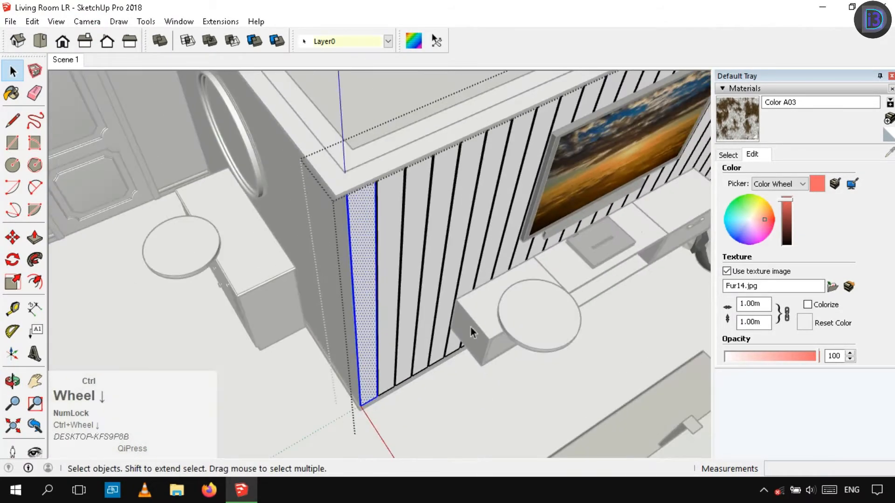
Step: Paint the vertical panel strips of the TV wall with Color A03 and leave the wall group closed
{"action": "left_click", "coordinate": [536, 369]}
{"action": "left_click", "coordinate": [730, 154]}
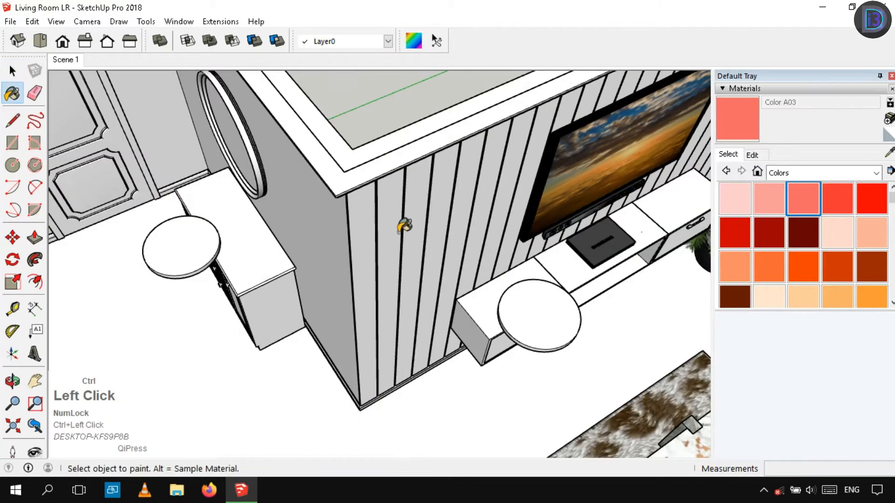
{"action": "scroll", "coordinate": [373, 238], "scroll_direction": "up", "scroll_amount": 3}
{"action": "middle_click_drag", "start_coordinate": [351, 251], "coordinate": [661, 203]}
{"action": "scroll", "coordinate": [452, 205], "scroll_direction": "down", "scroll_amount": 4}
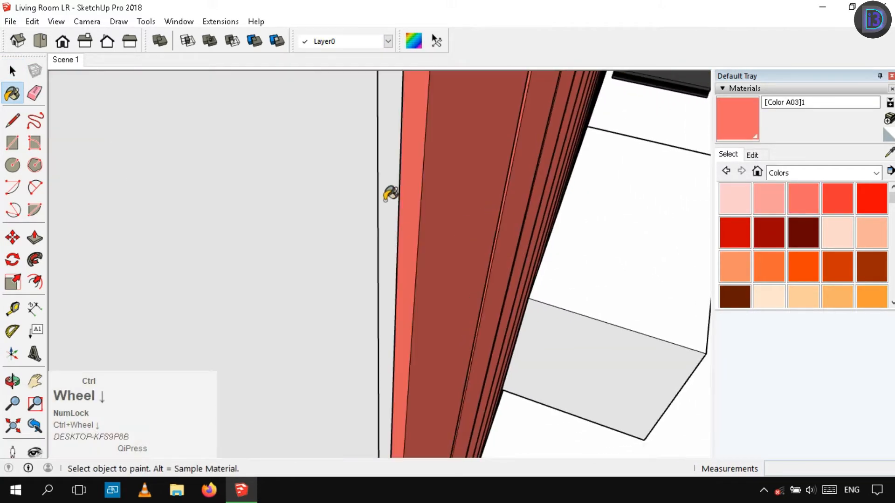
{"action": "scroll", "coordinate": [390, 193], "scroll_direction": "down", "scroll_amount": 6}
{"action": "key", "text": "space"}
{"action": "left_click", "coordinate": [390, 294]}
{"action": "right_click", "coordinate": [558, 383]}
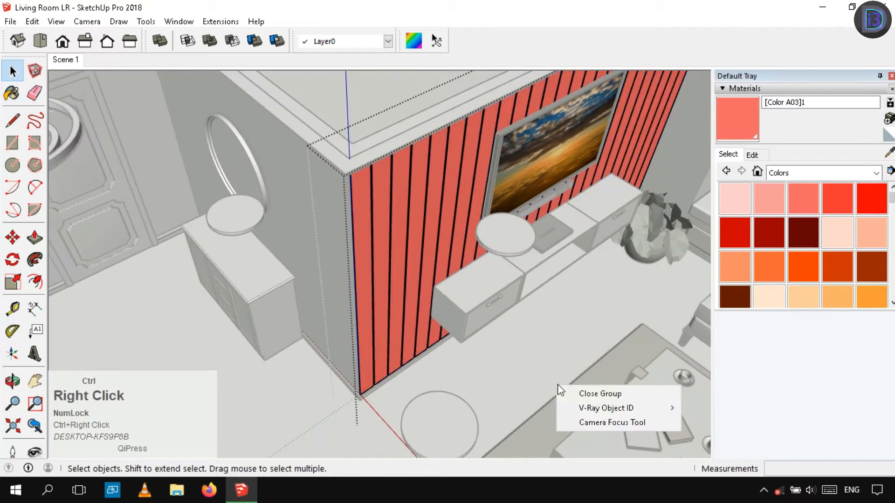
{"action": "left_click", "coordinate": [599, 394]}
Step: Apply the Laminate 2.JPG image from the Wood textures folder as the TV wall panelling's texture
{"action": "left_click", "coordinate": [752, 155]}
{"action": "left_click", "coordinate": [778, 273]}
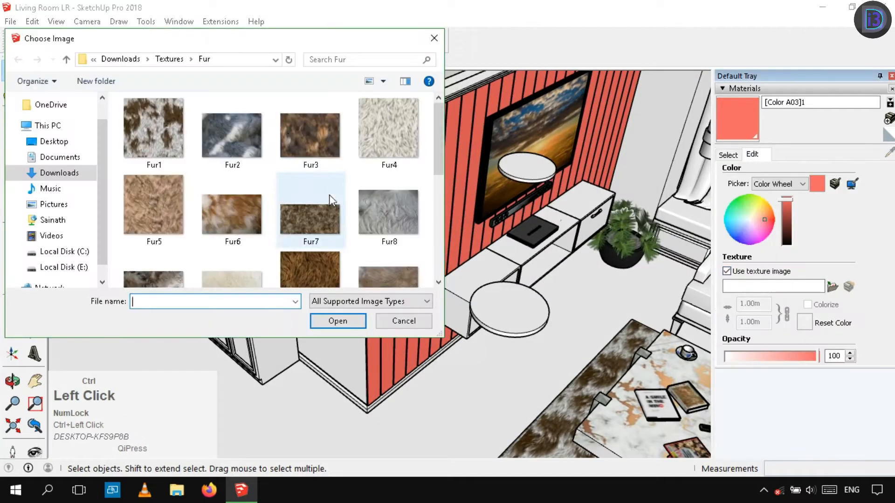
{"action": "left_click", "coordinate": [169, 58]}
{"action": "scroll", "coordinate": [235, 247], "scroll_direction": "down", "scroll_amount": 5}
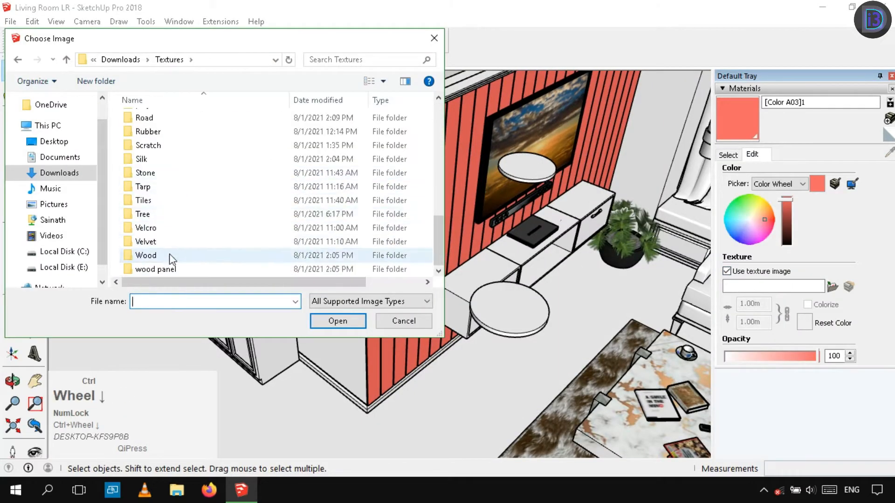
{"action": "double_click", "coordinate": [170, 254]}
{"action": "left_click", "coordinate": [152, 139]}
{"action": "left_click", "coordinate": [338, 321]}
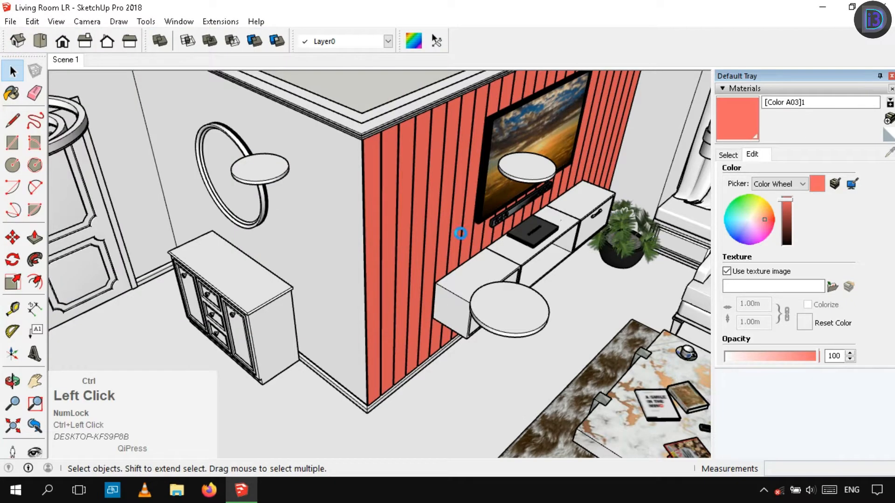
Step: Set the width of the Laminate 2.JPG texture on the TV wall panelling to 2 m
{"action": "scroll", "coordinate": [461, 243], "scroll_direction": "up", "scroll_amount": 2}
{"action": "middle_click_drag", "start_coordinate": [454, 321], "coordinate": [405, 219]}
{"action": "scroll", "coordinate": [395, 236], "scroll_direction": "down", "scroll_amount": 3}
{"action": "scroll", "coordinate": [400, 254], "scroll_direction": "up", "scroll_amount": 3}
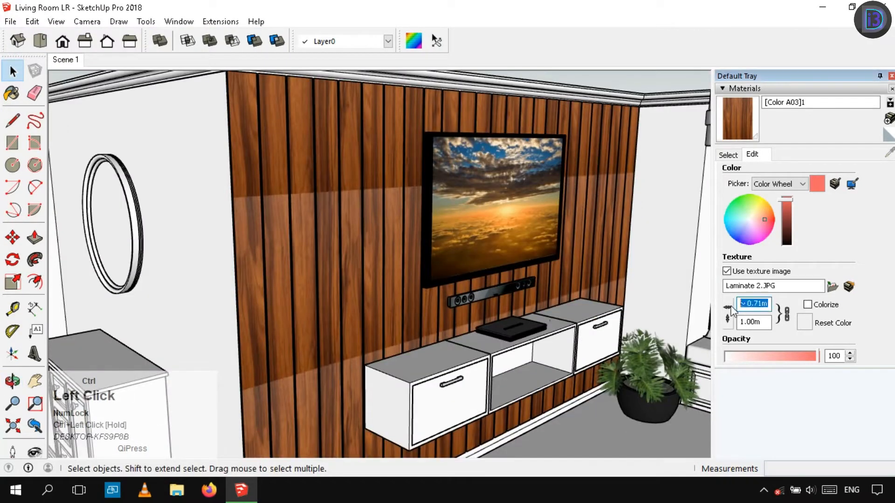
{"action": "type", "text": "1"}
{"action": "middle_click_drag", "start_coordinate": [423, 257], "coordinate": [403, 281]}
{"action": "scroll", "coordinate": [418, 249], "scroll_direction": "down", "scroll_amount": 3}
{"action": "scroll", "coordinate": [435, 294], "scroll_direction": "up", "scroll_amount": 2}
{"action": "scroll", "coordinate": [432, 283], "scroll_direction": "down", "scroll_amount": 1}
{"action": "scroll", "coordinate": [432, 281], "scroll_direction": "down", "scroll_amount": 1}
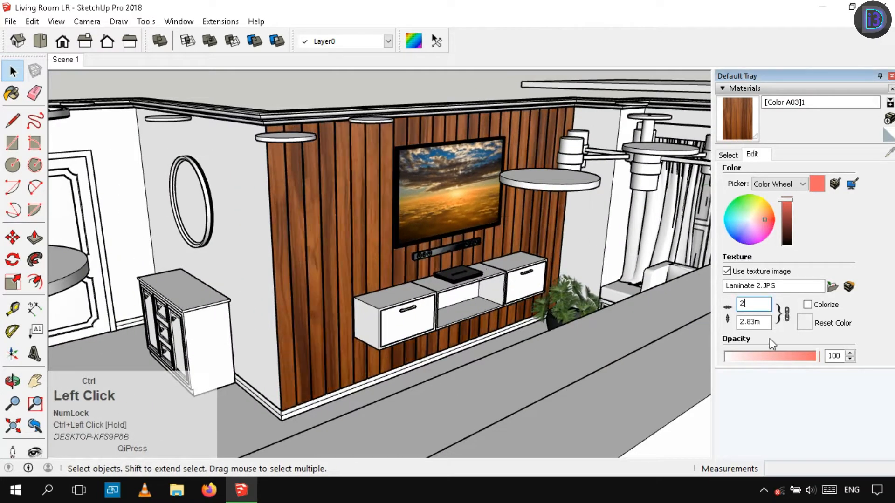
{"action": "scroll", "coordinate": [450, 231], "scroll_direction": "down", "scroll_amount": 5}
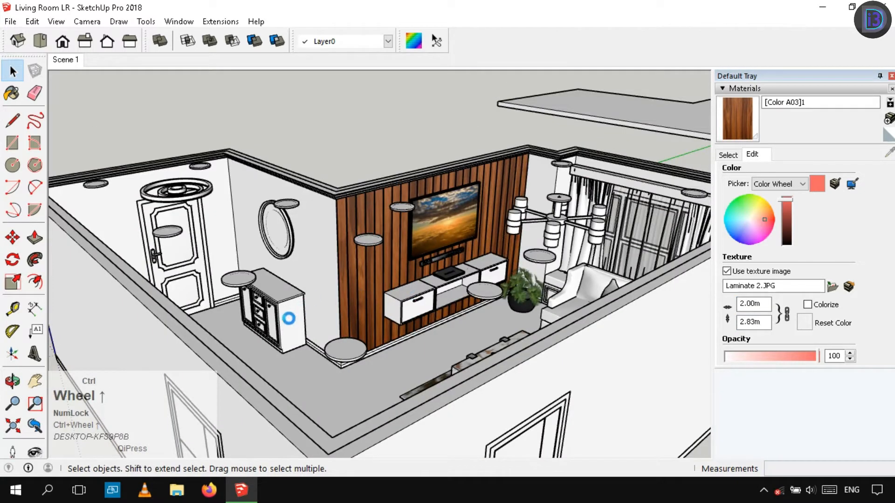
Step: Select the body of the cabinet under the round mirror and paint it with Color A03
{"action": "scroll", "coordinate": [280, 315], "scroll_direction": "up", "scroll_amount": 5}
{"action": "scroll", "coordinate": [457, 240], "scroll_direction": "down", "scroll_amount": 2}
{"action": "double_click", "coordinate": [254, 326]}
{"action": "middle_click_drag", "start_coordinate": [373, 256], "coordinate": [418, 239]}
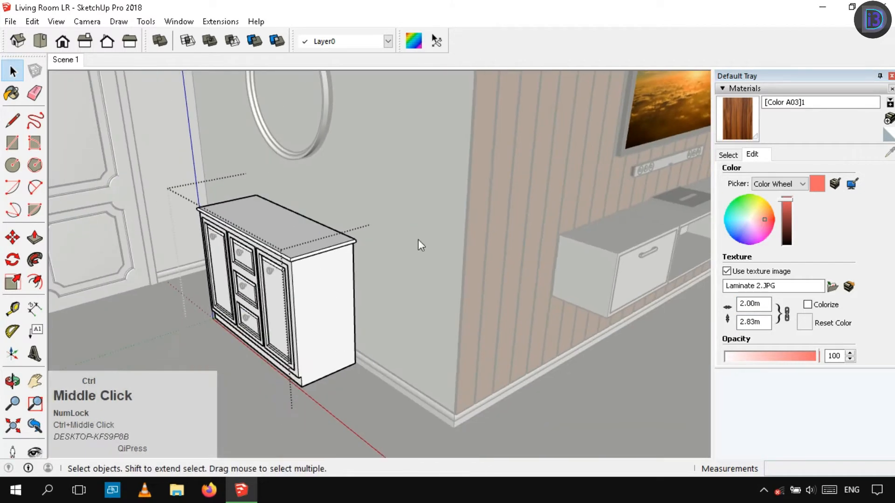
{"action": "left_click", "coordinate": [418, 239]}
{"action": "left_click", "coordinate": [334, 301]}
{"action": "left_click", "coordinate": [728, 155]}
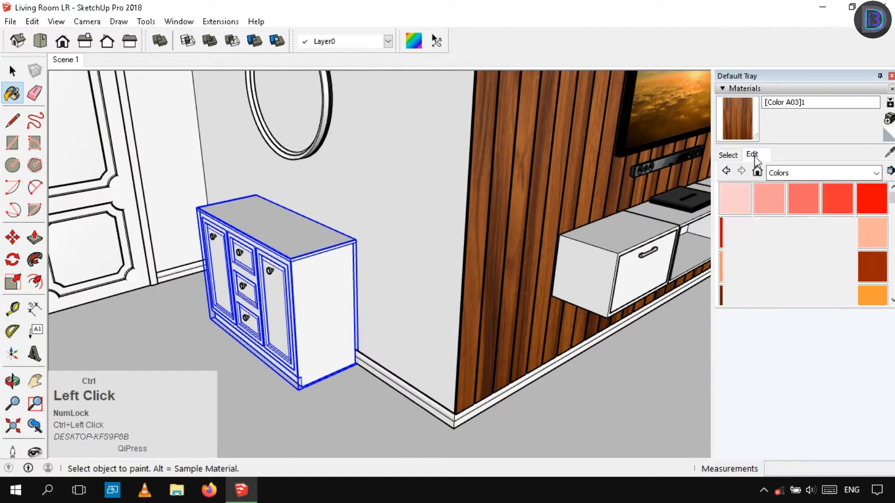
{"action": "left_click", "coordinate": [326, 301]}
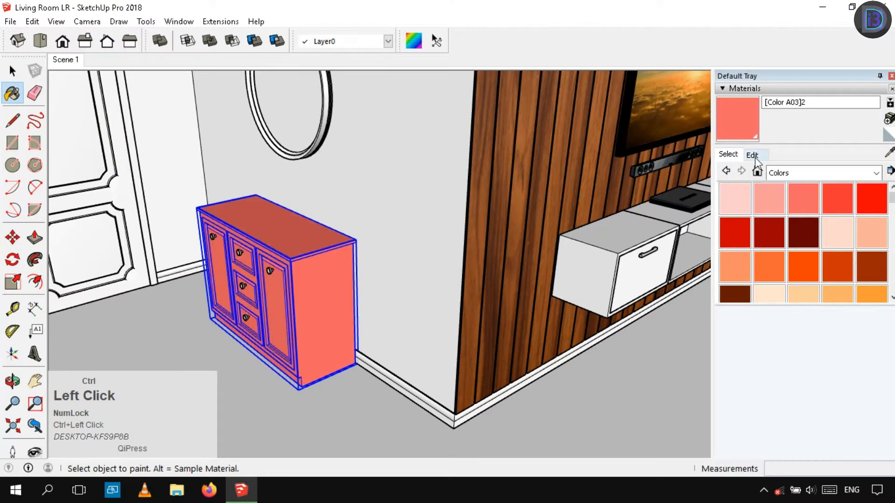
Step: Apply the wood9.jpg image from the Wood textures folder as the cabinet material's texture
{"action": "left_click", "coordinate": [752, 155]}
{"action": "left_click", "coordinate": [753, 273]}
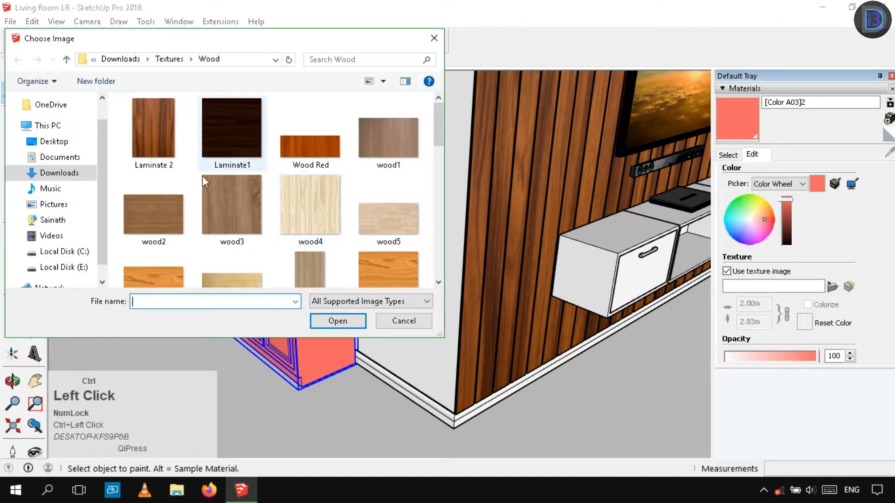
{"action": "scroll", "coordinate": [305, 229], "scroll_direction": "down", "scroll_amount": 1}
{"action": "left_click", "coordinate": [338, 321]}
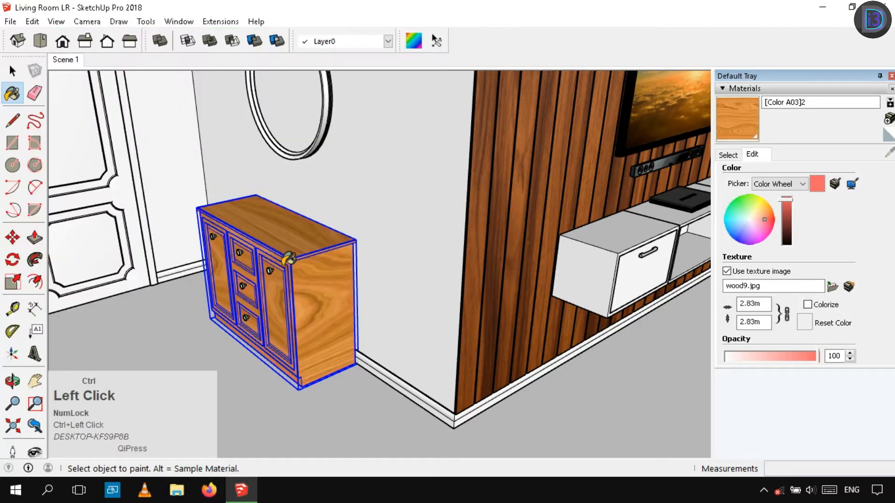
{"action": "scroll", "coordinate": [235, 188], "scroll_direction": "up", "scroll_amount": 3}
{"action": "scroll", "coordinate": [705, 213], "scroll_direction": "down", "scroll_amount": 3}
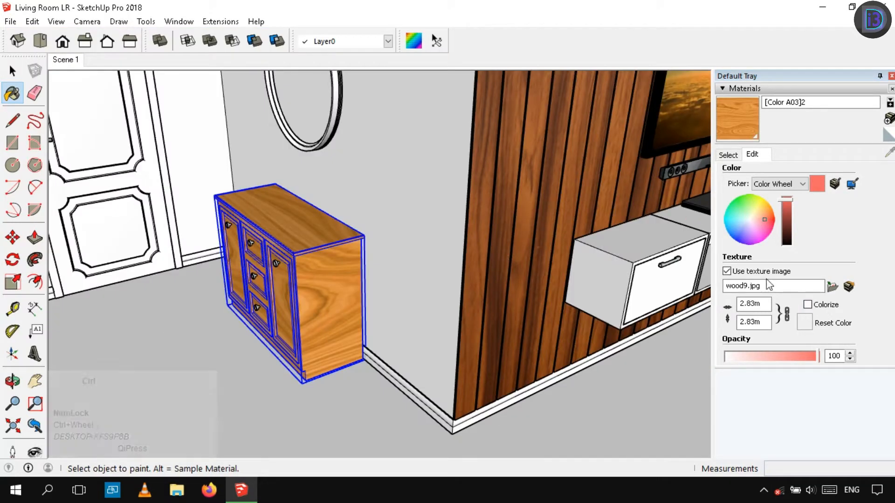
Step: Open the cabinet body, select all its faces, apply a Box Map and repaint them with the wood9.jpg material
{"action": "middle_click_drag", "start_coordinate": [438, 290], "coordinate": [573, 317]}
{"action": "key", "text": "space"}
{"action": "triple_click", "coordinate": [365, 310]}
{"action": "left_click", "coordinate": [413, 42]}
{"action": "right_click", "coordinate": [341, 227], "text": "ctrl"}
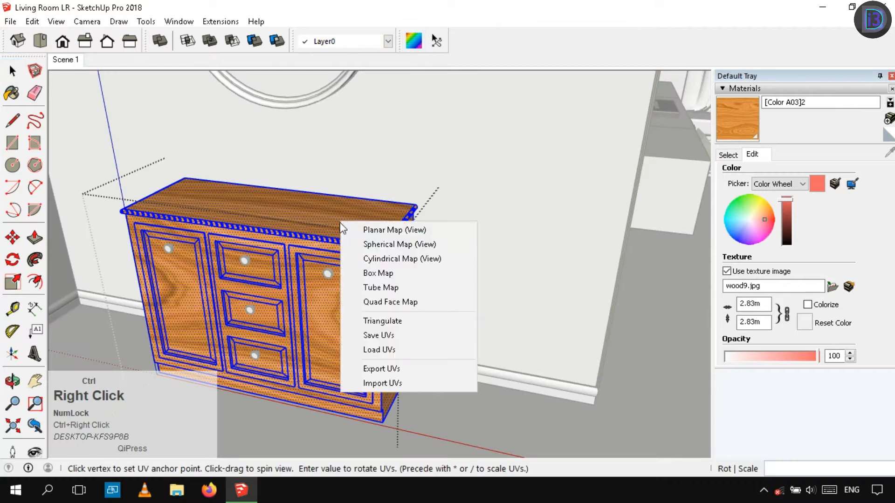
{"action": "left_click", "coordinate": [387, 273]}
{"action": "left_click", "coordinate": [737, 119]}
{"action": "left_click", "coordinate": [345, 299]}
{"action": "key", "text": "space"}
Step: Try a Planar Map (View) on the selected cabinet faces from an angled front view
{"action": "scroll", "coordinate": [401, 292], "scroll_direction": "up", "scroll_amount": 3}
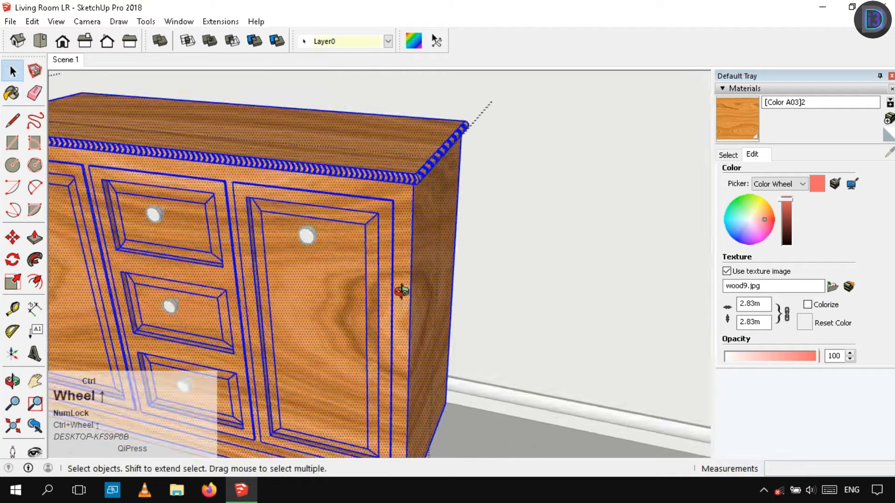
{"action": "middle_click_drag", "start_coordinate": [401, 291], "coordinate": [392, 235]}
{"action": "scroll", "coordinate": [391, 236], "scroll_direction": "down", "scroll_amount": 3}
{"action": "left_click", "coordinate": [417, 42]}
{"action": "right_click", "coordinate": [373, 224], "text": "ctrl"}
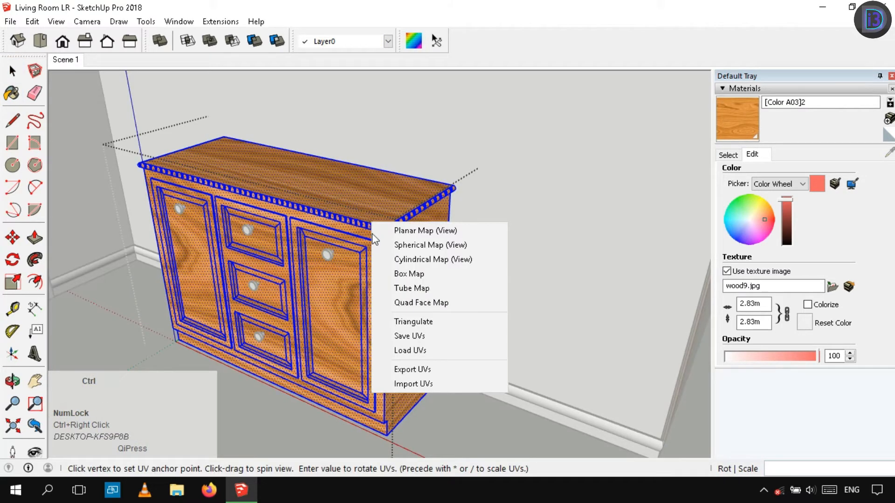
{"action": "left_click", "coordinate": [419, 231]}
{"action": "middle_click_drag", "start_coordinate": [420, 246], "coordinate": [427, 318]}
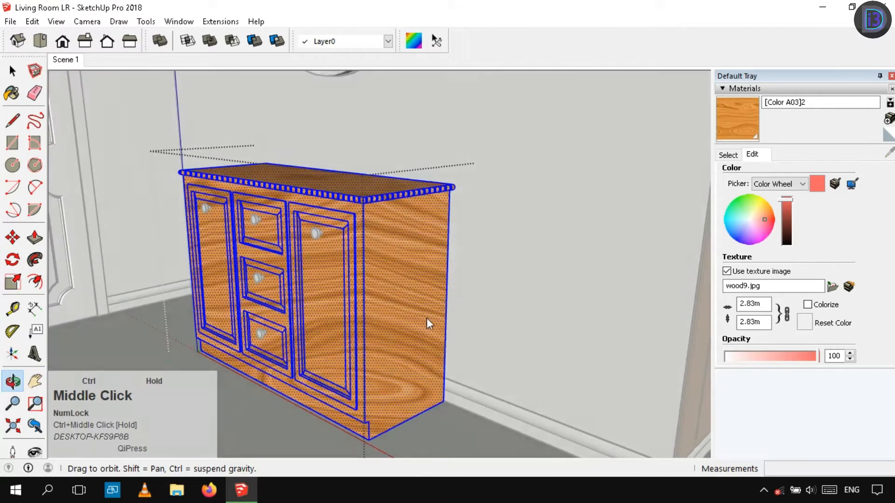
Step: Try the planar, spherical and cylindrical view mappings on the cabinet's wood texture from the corner view
{"action": "scroll", "coordinate": [427, 318], "scroll_direction": "down", "scroll_amount": 3}
{"action": "middle_click_drag", "start_coordinate": [414, 224], "coordinate": [456, 276]}
{"action": "scroll", "coordinate": [434, 311], "scroll_direction": "up", "scroll_amount": 3}
{"action": "scroll", "coordinate": [434, 311], "scroll_direction": "down", "scroll_amount": 3}
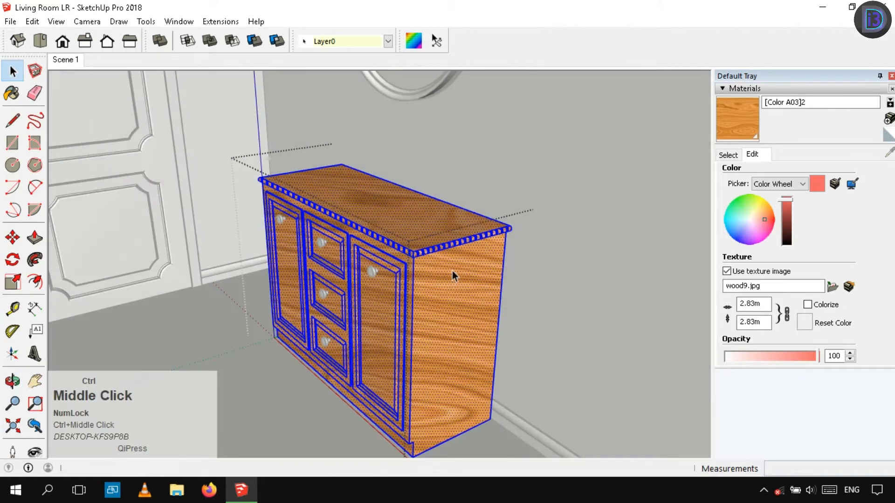
{"action": "left_click", "coordinate": [451, 254], "text": "ctrl"}
{"action": "right_click", "coordinate": [427, 214], "text": "ctrl"}
{"action": "left_click", "coordinate": [446, 219], "text": "ctrl"}
{"action": "right_click", "coordinate": [424, 272], "text": "ctrl"}
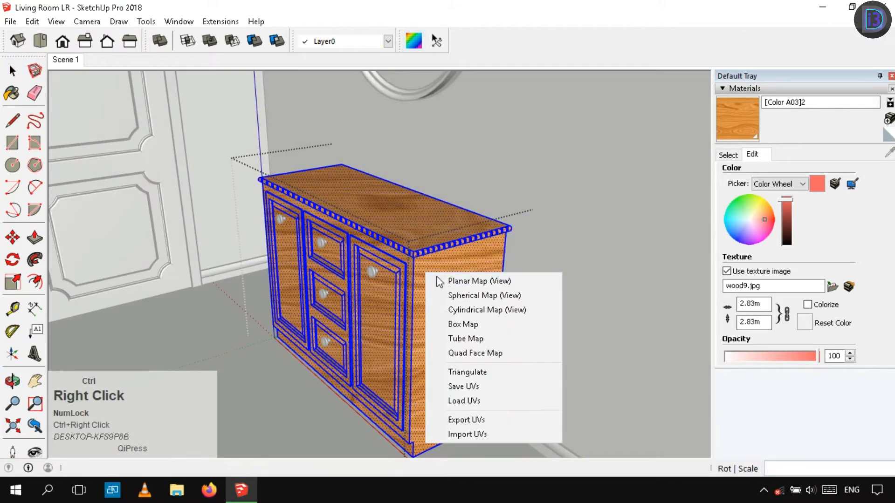
{"action": "left_click", "coordinate": [444, 293], "text": "ctrl"}
{"action": "right_click", "coordinate": [441, 281], "text": "ctrl"}
{"action": "left_click", "coordinate": [479, 320], "text": "ctrl"}
Step: Apply a Box Map to the cabinet's wood texture and close the cabinet group
{"action": "right_click", "coordinate": [437, 283], "text": "ctrl"}
{"action": "left_click", "coordinate": [482, 339], "text": "ctrl"}
{"action": "scroll", "coordinate": [426, 266], "scroll_direction": "down", "scroll_amount": 3, "text": "ctrl"}
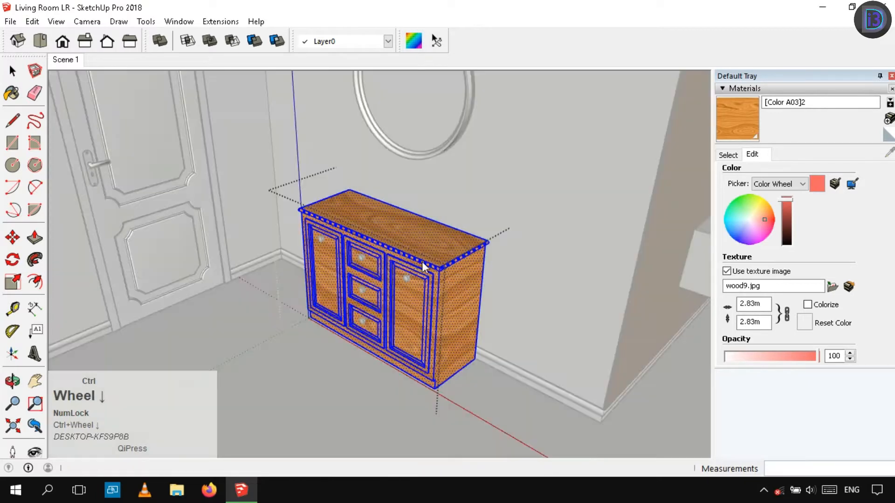
{"action": "middle_click_drag", "start_coordinate": [426, 265], "coordinate": [512, 240], "text": "ctrl"}
{"action": "left_click", "coordinate": [571, 304], "text": "ctrl"}
Step: Reopen the cabinet with its faces selected and darken the wood9.jpg material to a deep reddish brown
{"action": "scroll", "coordinate": [428, 326], "scroll_direction": "up", "scroll_amount": 6}
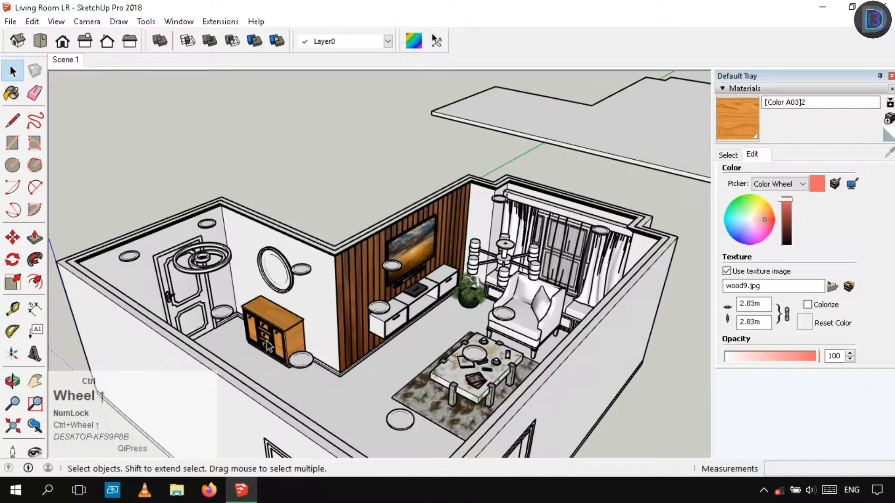
{"action": "left_click", "coordinate": [435, 313], "text": "ctrl"}
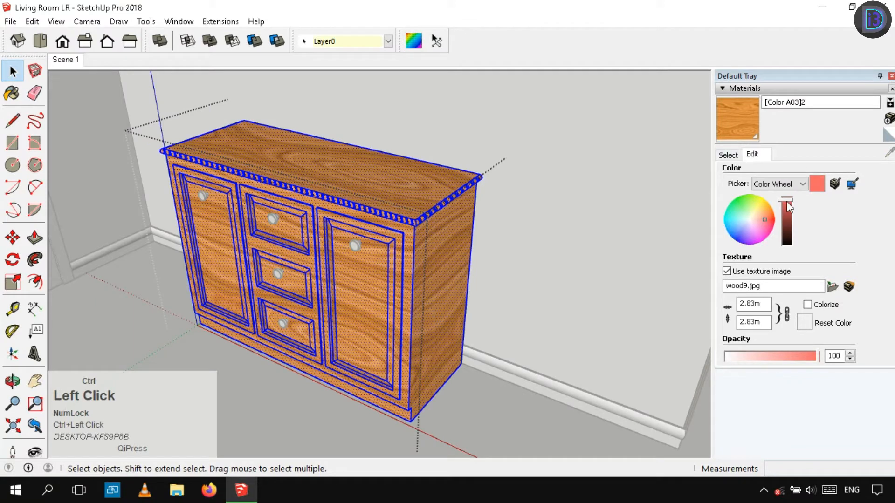
{"action": "mouse_move", "coordinate": [787, 228]}
{"action": "left_mouse_down"}
{"action": "mouse_move", "coordinate": [792, 223]}
{"action": "mouse_move", "coordinate": [790, 242]}
{"action": "mouse_move", "coordinate": [793, 229]}
{"action": "left_mouse_up"}
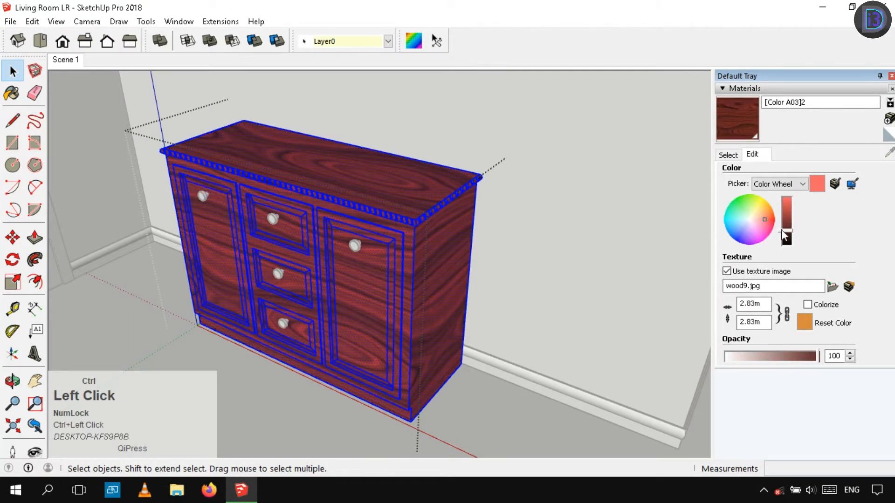
Step: Close the cabinet group and show the Colors material collection
{"action": "scroll", "coordinate": [550, 236], "scroll_direction": "down", "scroll_amount": 5}
{"action": "middle_click_drag", "start_coordinate": [551, 236], "coordinate": [220, 252]}
{"action": "scroll", "coordinate": [220, 252], "scroll_direction": "down", "scroll_amount": 3}
{"action": "left_click", "coordinate": [220, 251]}
{"action": "scroll", "coordinate": [443, 244], "scroll_direction": "up", "scroll_amount": 6}
{"action": "middle_click_drag", "start_coordinate": [410, 317], "coordinate": [606, 257]}
{"action": "left_click", "coordinate": [740, 156]}
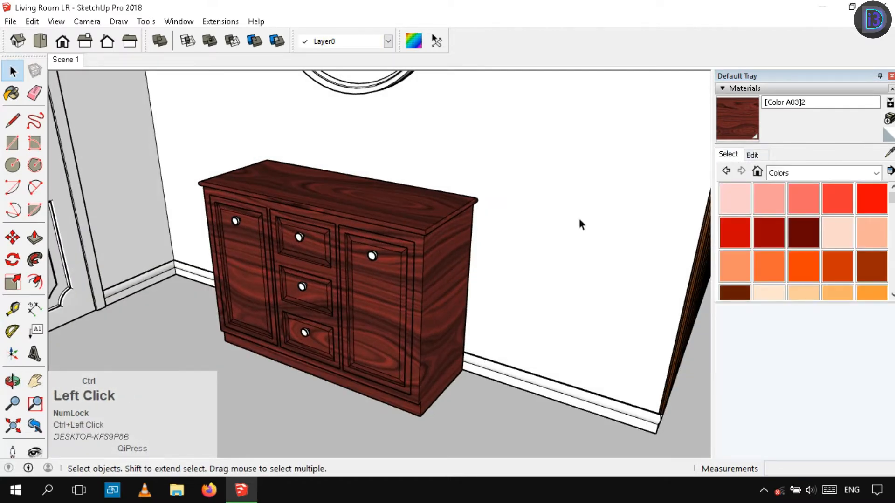
Step: Paint the small side table beside the sofa with the darkened reddish-brown wood material
{"action": "scroll", "coordinate": [424, 306], "scroll_direction": "down", "scroll_amount": 5}
{"action": "mouse_move", "coordinate": [424, 306]}
{"action": "middle_mouse_down"}
{"action": "mouse_move", "coordinate": [60, 343]}
{"action": "mouse_move", "coordinate": [264, 260]}
{"action": "mouse_move", "coordinate": [338, 104]}
{"action": "middle_mouse_up"}
{"action": "left_click", "coordinate": [373, 328]}
{"action": "scroll", "coordinate": [373, 327], "scroll_direction": "up", "scroll_amount": 5}
{"action": "mouse_move", "coordinate": [373, 328]}
{"action": "middle_mouse_down"}
{"action": "mouse_move", "coordinate": [408, 231]}
{"action": "mouse_move", "coordinate": [383, 247]}
{"action": "middle_mouse_up"}
{"action": "scroll", "coordinate": [383, 247], "scroll_direction": "down", "scroll_amount": 8}
{"action": "key", "text": "space"}
{"action": "left_click", "coordinate": [549, 166]}
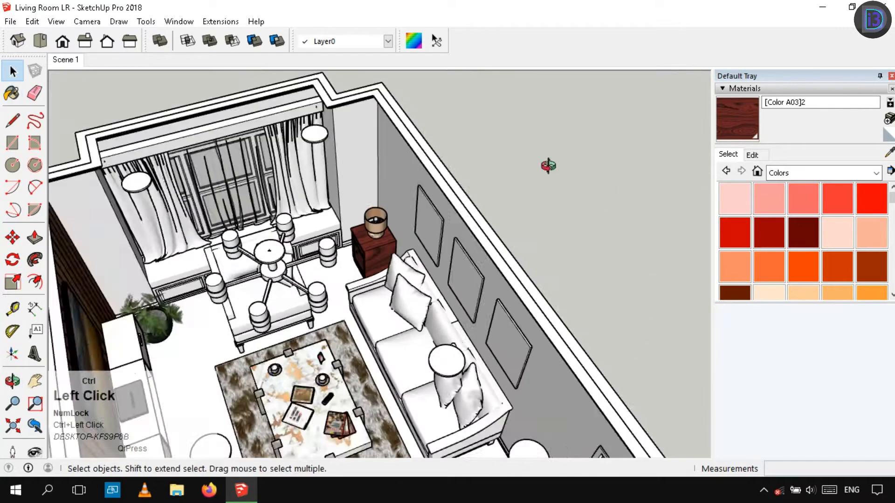
Step: Paint the knob on the cabinet's right door with the coral Color A03 swatch
{"action": "middle_click_drag", "start_coordinate": [549, 166], "coordinate": [294, 289]}
{"action": "scroll", "coordinate": [295, 287], "scroll_direction": "up", "scroll_amount": 7}
{"action": "left_click", "coordinate": [368, 252]}
{"action": "middle_click_drag", "start_coordinate": [332, 349], "coordinate": [388, 235]}
{"action": "scroll", "coordinate": [388, 234], "scroll_direction": "up", "scroll_amount": 1}
{"action": "left_click", "coordinate": [411, 222]}
{"action": "double_click", "coordinate": [412, 224]}
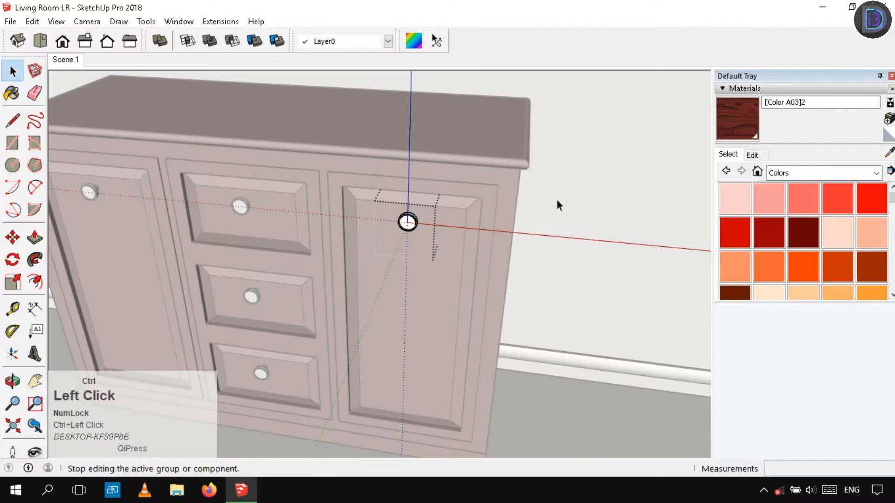
{"action": "left_click", "coordinate": [557, 201]}
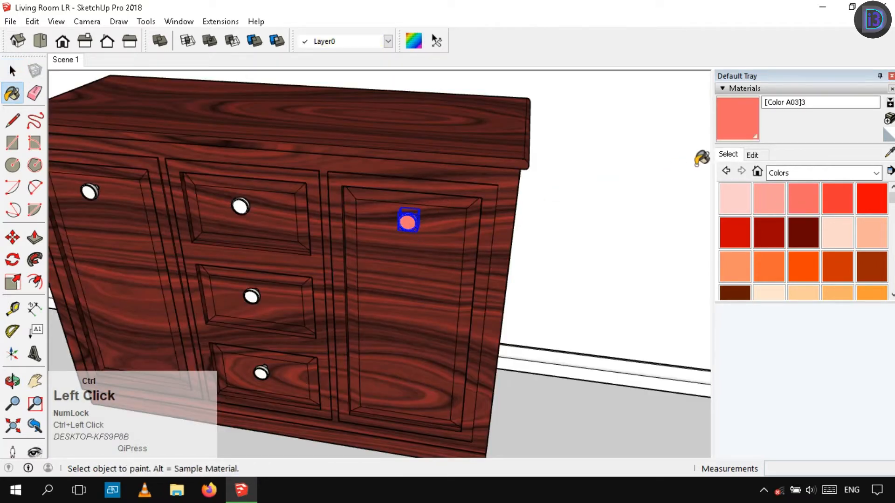
Step: Give the knob's material the metal12.jpg image from the Textures metals folder as its texture
{"action": "left_click", "coordinate": [752, 155]}
{"action": "left_click", "coordinate": [727, 271]}
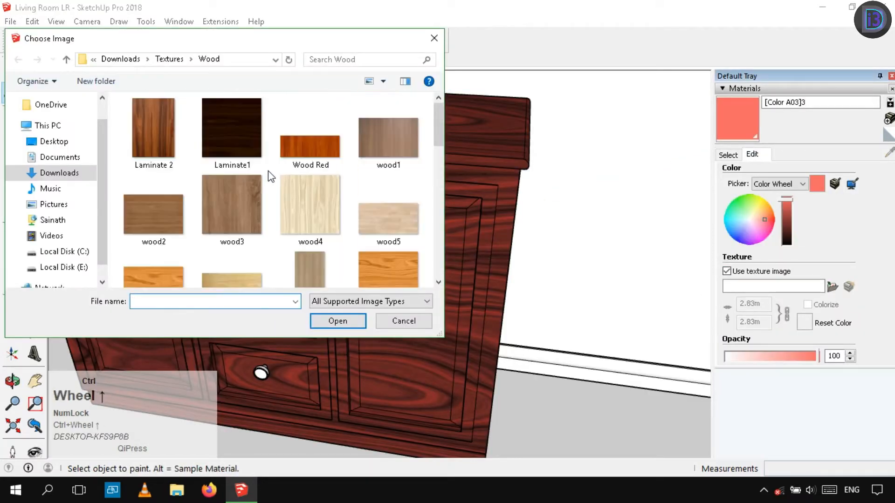
{"action": "left_click", "coordinate": [169, 59]}
{"action": "scroll", "coordinate": [225, 227], "scroll_direction": "up", "scroll_amount": 3}
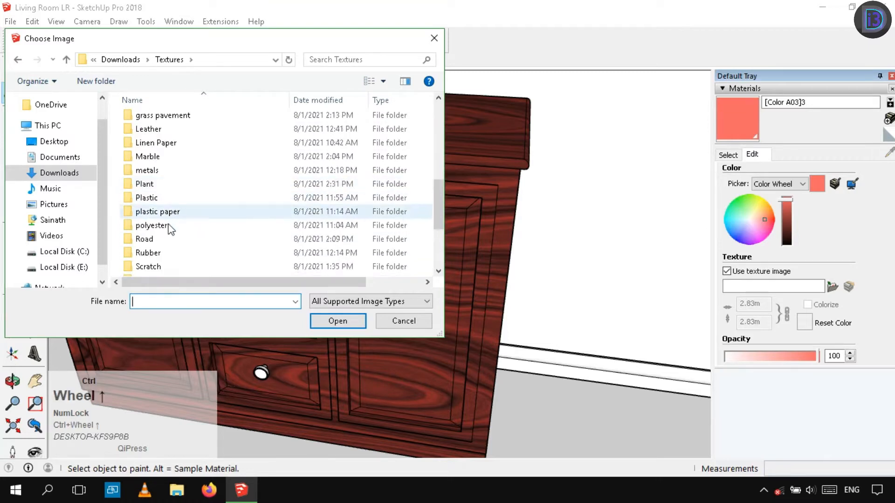
{"action": "left_click", "coordinate": [152, 170]}
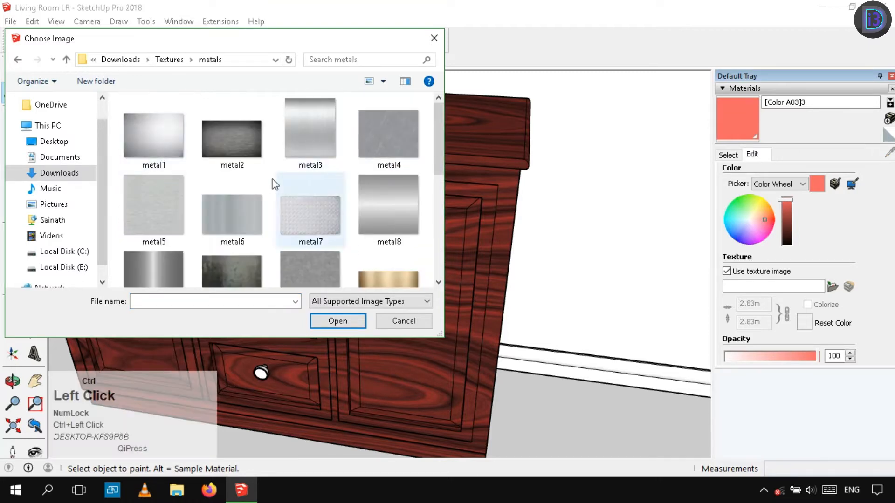
{"action": "left_click", "coordinate": [388, 207], "text": "ctrl"}
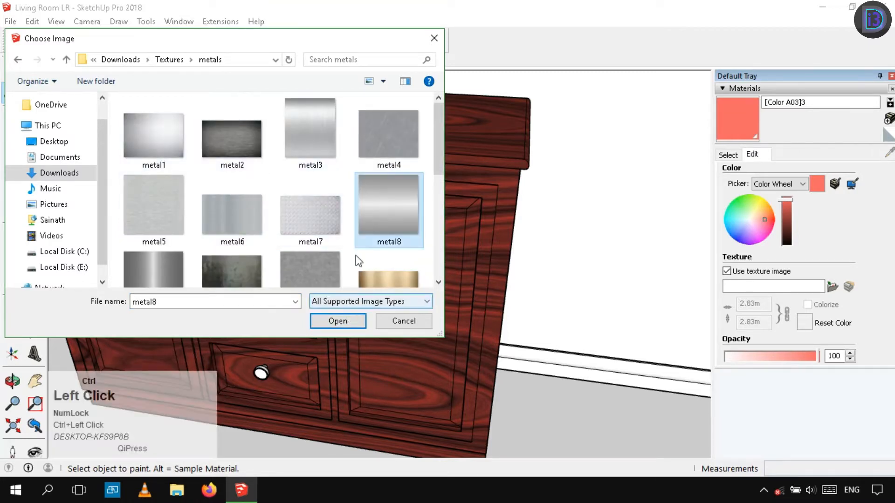
{"action": "left_click", "coordinate": [399, 256]}
{"action": "left_click", "coordinate": [338, 322]}
{"action": "scroll", "coordinate": [415, 232], "scroll_direction": "up", "scroll_amount": 5}
{"action": "scroll", "coordinate": [450, 174], "scroll_direction": "down", "scroll_amount": 5}
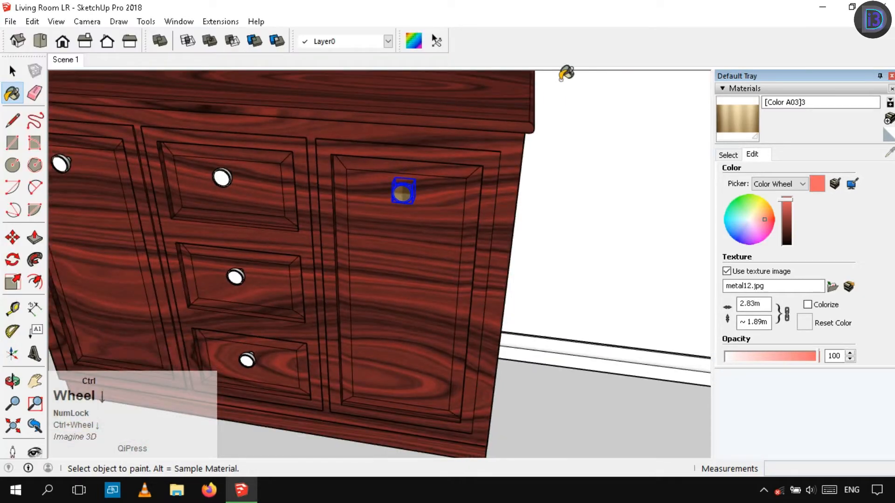
{"action": "key", "text": "ctrl+z"}
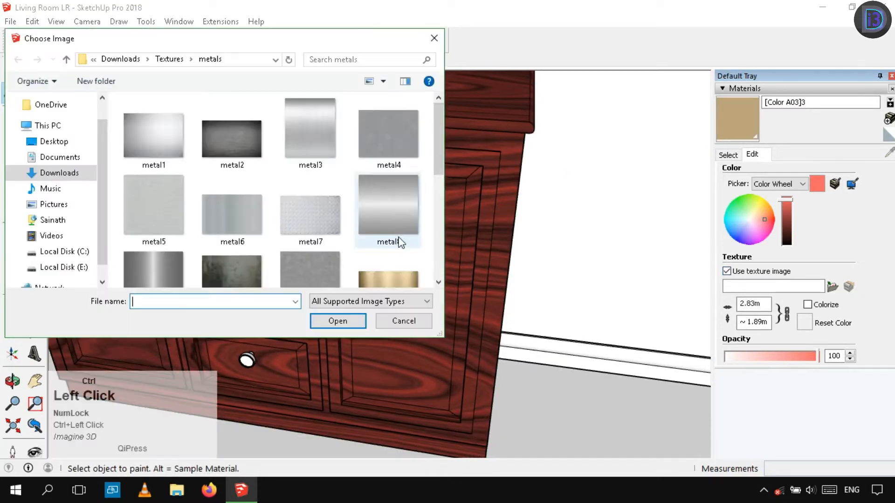
{"action": "scroll", "coordinate": [399, 240], "scroll_direction": "down", "scroll_amount": 2}
{"action": "left_click", "coordinate": [379, 250]}
{"action": "left_click", "coordinate": [344, 319]}
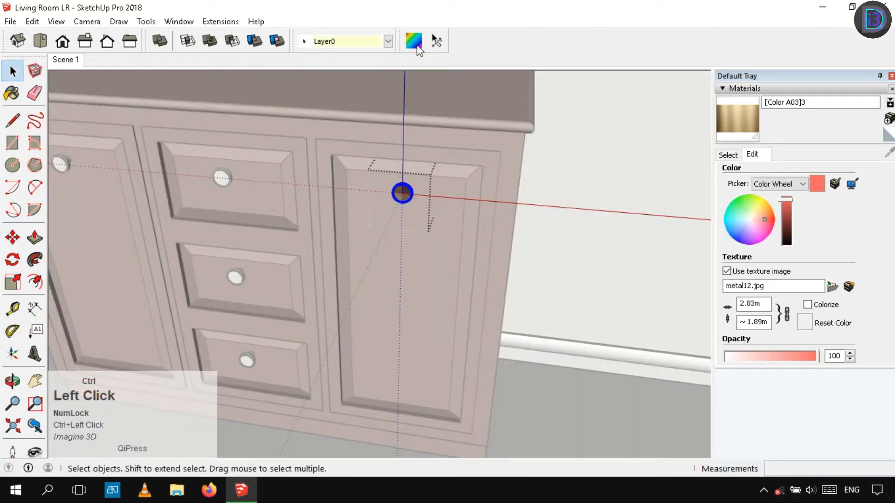
Step: Try a Spherical Map (View) on the faces of the right door's knob
{"action": "right_click", "coordinate": [400, 195], "text": "ctrl"}
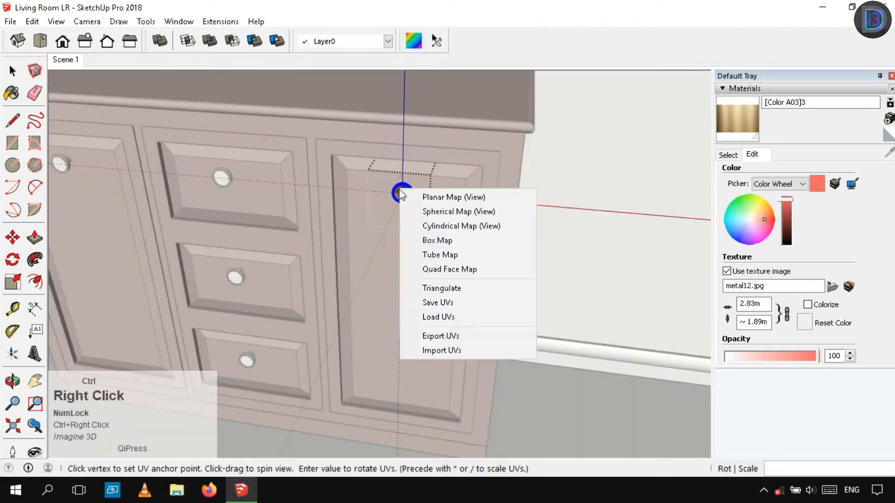
{"action": "left_click", "coordinate": [421, 212]}
{"action": "scroll", "coordinate": [428, 219], "scroll_direction": "up", "scroll_amount": 5, "text": "ctrl"}
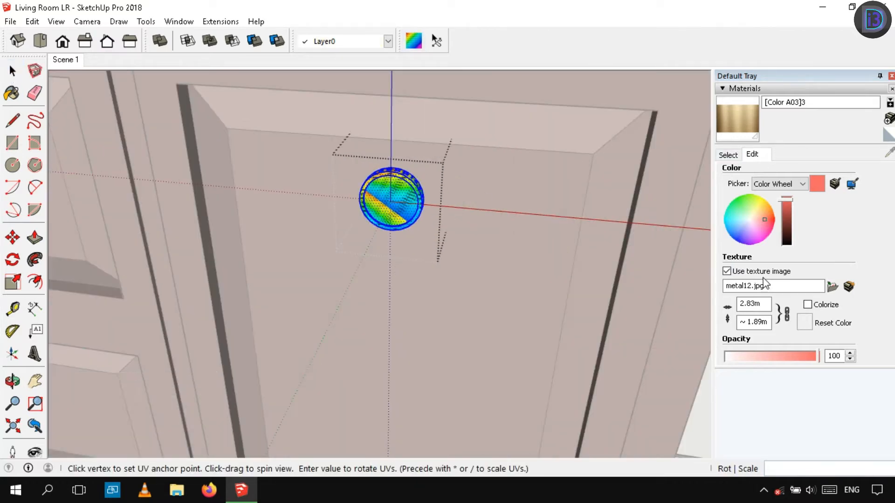
Step: Repaint the right door's knob with the metal12.jpg material, apply a Spherical Map (View) and close the knob group
{"action": "left_click", "coordinate": [736, 117]}
{"action": "left_click", "coordinate": [404, 195]}
{"action": "scroll", "coordinate": [405, 196], "scroll_direction": "up", "scroll_amount": 3}
{"action": "right_click", "coordinate": [414, 41]}
{"action": "right_click", "coordinate": [405, 195]}
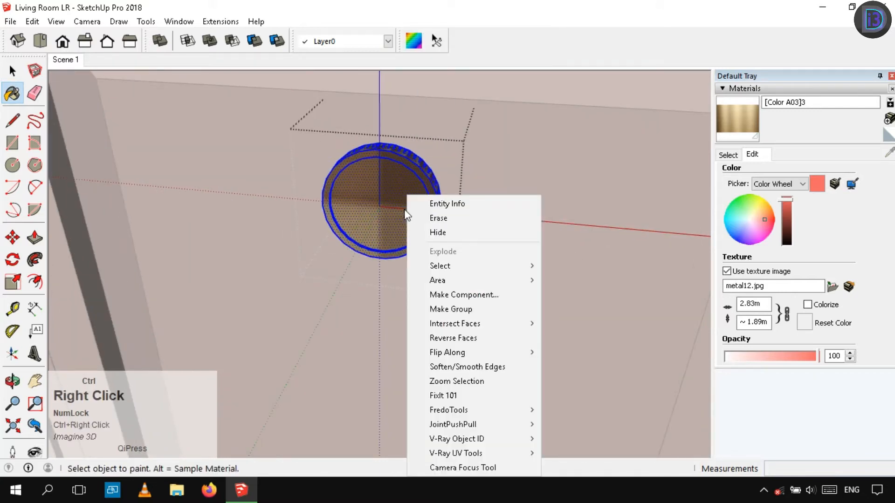
{"action": "left_click", "coordinate": [413, 41]}
{"action": "right_click", "coordinate": [385, 184]}
{"action": "left_click", "coordinate": [427, 210]}
{"action": "key", "text": "space"}
{"action": "scroll", "coordinate": [439, 197], "scroll_direction": "down", "scroll_amount": 3}
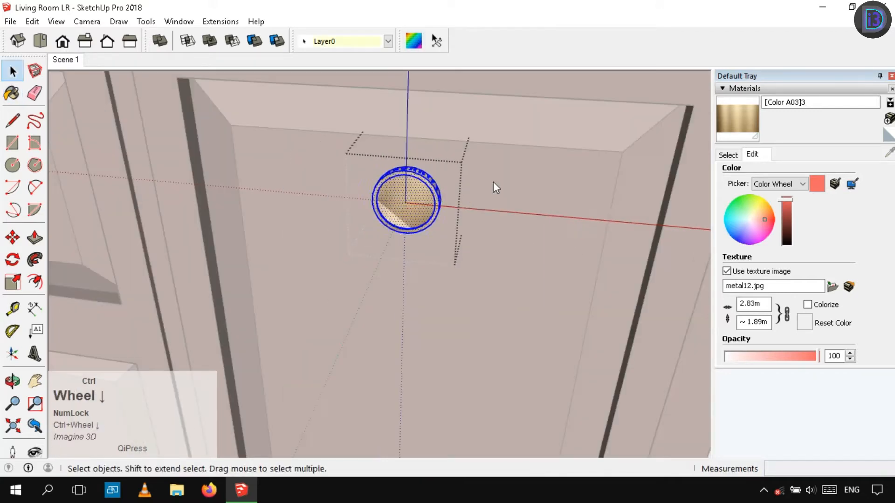
{"action": "right_click", "coordinate": [492, 183]}
{"action": "left_click", "coordinate": [512, 188]}
Step: Delete the plain knobs from the cabinet's three centre drawers
{"action": "scroll", "coordinate": [511, 185], "scroll_direction": "down", "scroll_amount": 5}
{"action": "middle_click_drag", "start_coordinate": [511, 185], "coordinate": [328, 159]}
{"action": "left_click", "coordinate": [326, 158], "text": "ctrl"}
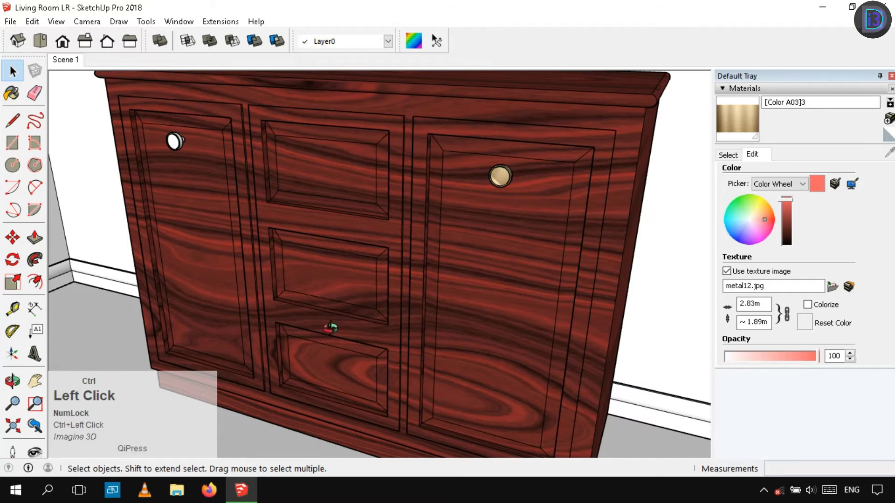
{"action": "scroll", "coordinate": [330, 328], "scroll_direction": "down", "scroll_amount": 5}
{"action": "middle_click_drag", "start_coordinate": [355, 242], "coordinate": [331, 194]}
{"action": "scroll", "coordinate": [362, 334], "scroll_direction": "up", "scroll_amount": 5}
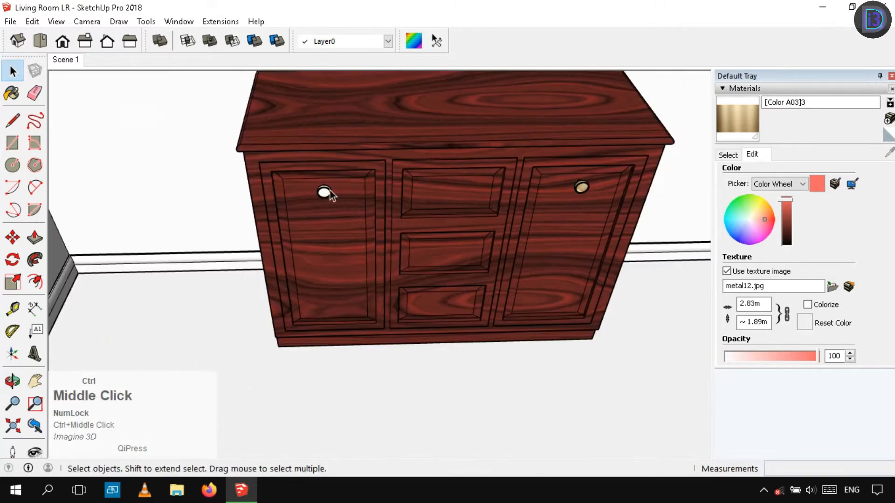
Step: Replace the left door's plain knob with a copy of the gold metal knob and copy it onto the three centre drawers
{"action": "scroll", "coordinate": [618, 177], "scroll_direction": "up", "scroll_amount": 3}
{"action": "key", "text": "m"}
{"action": "left_click", "coordinate": [623, 170], "text": "ctrl"}
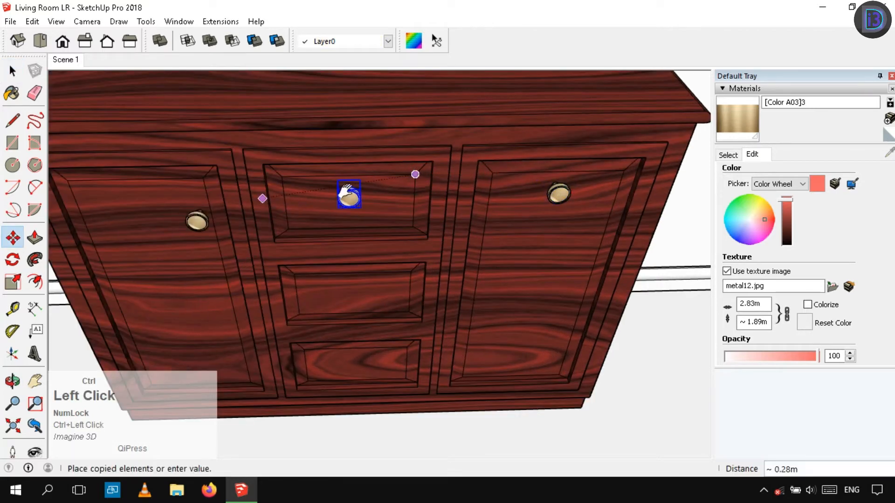
{"action": "middle_click_drag", "start_coordinate": [413, 173], "coordinate": [386, 149], "text": "ctrl"}
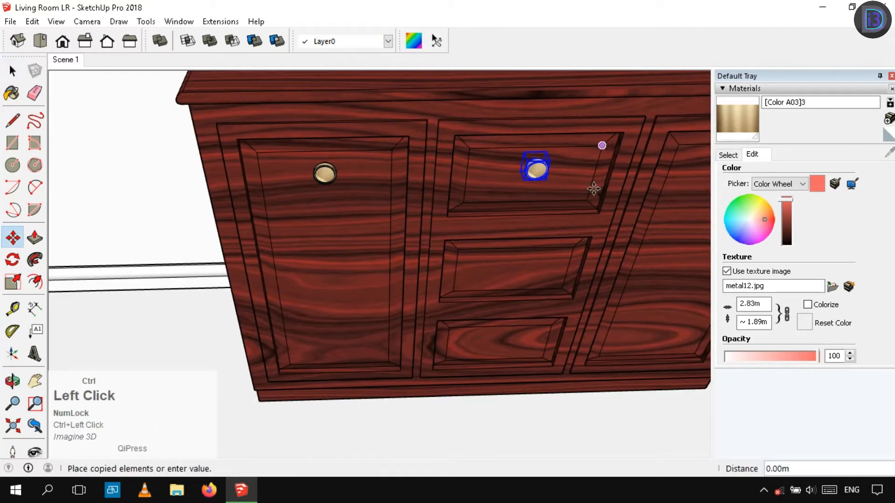
{"action": "left_click", "coordinate": [573, 247]}
{"action": "left_click", "coordinate": [573, 248], "text": "ctrl"}
{"action": "left_click", "coordinate": [552, 325]}
{"action": "key", "text": "space"}
Step: Paint the side table's drawer knob with the metal12.jpg material and apply a view-based UV map to its faces
{"action": "scroll", "coordinate": [552, 320], "scroll_direction": "down", "scroll_amount": 5}
{"action": "middle_click_drag", "start_coordinate": [552, 320], "coordinate": [419, 209]}
{"action": "scroll", "coordinate": [418, 207], "scroll_direction": "down", "scroll_amount": 5}
{"action": "scroll", "coordinate": [373, 195], "scroll_direction": "up", "scroll_amount": 3}
{"action": "scroll", "coordinate": [342, 292], "scroll_direction": "up", "scroll_amount": 4}
{"action": "middle_click_drag", "start_coordinate": [342, 293], "coordinate": [396, 261]}
{"action": "scroll", "coordinate": [360, 200], "scroll_direction": "up", "scroll_amount": 4}
{"action": "triple_click", "coordinate": [340, 204]}
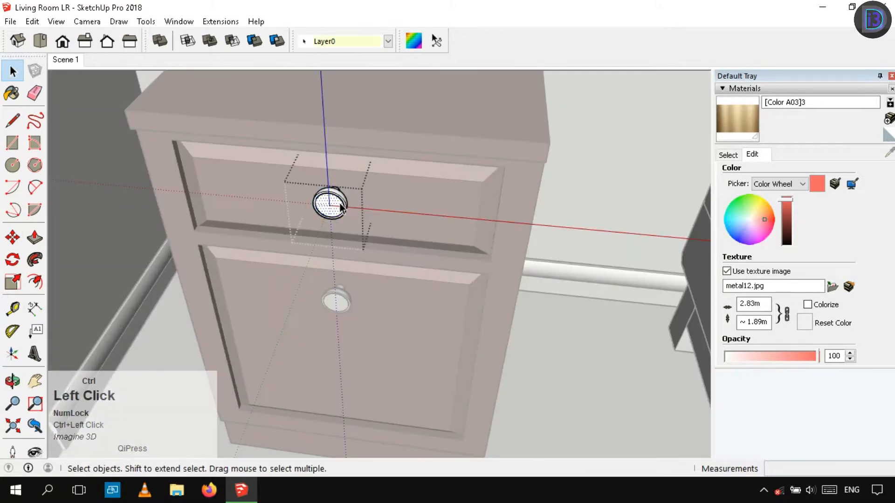
{"action": "left_click", "coordinate": [419, 44]}
{"action": "right_click", "coordinate": [341, 205], "text": "ctrl"}
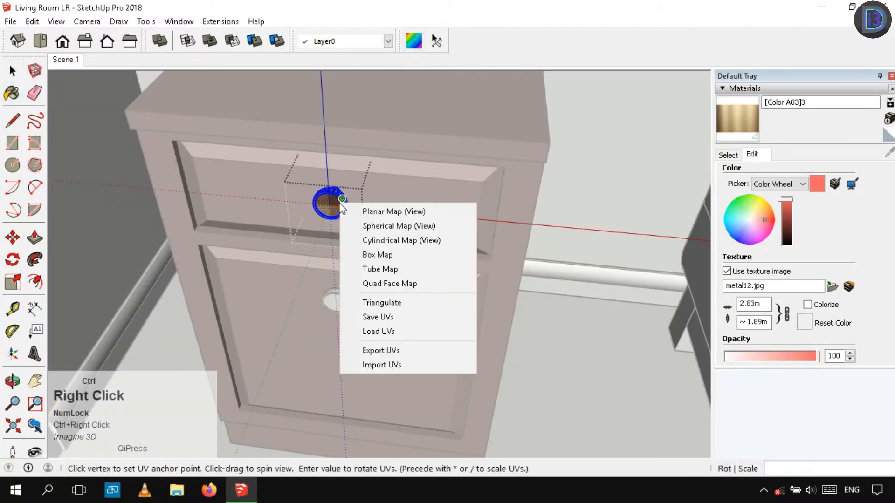
{"action": "left_click", "coordinate": [372, 238]}
{"action": "scroll", "coordinate": [327, 207], "scroll_direction": "up", "scroll_amount": 3}
{"action": "key", "text": "space"}
{"action": "left_click", "coordinate": [397, 316]}
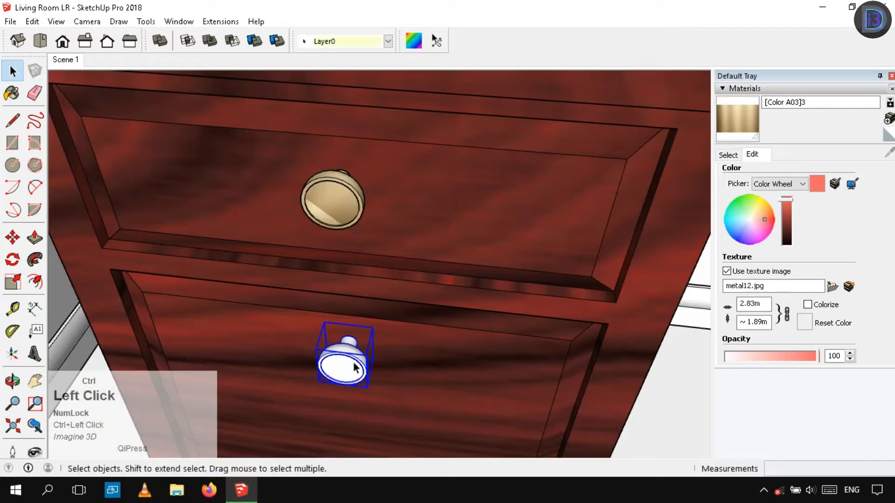
Step: Replace the side table's plain lower knob with a copy of the gold metal knob above it
{"action": "key", "text": "Delete"}
{"action": "left_click", "coordinate": [347, 194]}
{"action": "scroll", "coordinate": [348, 194], "scroll_direction": "down", "scroll_amount": 2}
{"action": "left_click", "coordinate": [531, 173], "text": "ctrl"}
{"action": "left_click", "coordinate": [513, 300]}
{"action": "key", "text": "space"}
Step: Examine the lever handle and its backplate on the panelled door
{"action": "scroll", "coordinate": [446, 127], "scroll_direction": "down", "scroll_amount": 10}
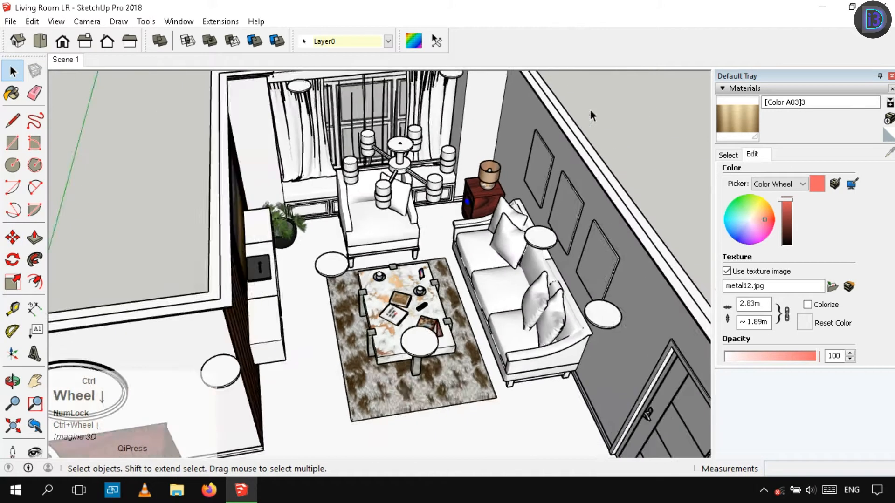
{"action": "middle_click_drag", "start_coordinate": [591, 116], "coordinate": [526, 135]}
{"action": "scroll", "coordinate": [527, 135], "scroll_direction": "up", "scroll_amount": 2}
{"action": "scroll", "coordinate": [526, 186], "scroll_direction": "down", "scroll_amount": 6}
{"action": "mouse_move", "coordinate": [550, 224]}
{"action": "middle_mouse_down"}
{"action": "mouse_move", "coordinate": [468, 258]}
{"action": "mouse_move", "coordinate": [373, 219]}
{"action": "mouse_move", "coordinate": [356, 253]}
{"action": "middle_mouse_up"}
{"action": "scroll", "coordinate": [345, 193], "scroll_direction": "up", "scroll_amount": 4}
{"action": "scroll", "coordinate": [344, 193], "scroll_direction": "up", "scroll_amount": 6}
{"action": "scroll", "coordinate": [373, 210], "scroll_direction": "up", "scroll_amount": 5, "text": "ctrl"}
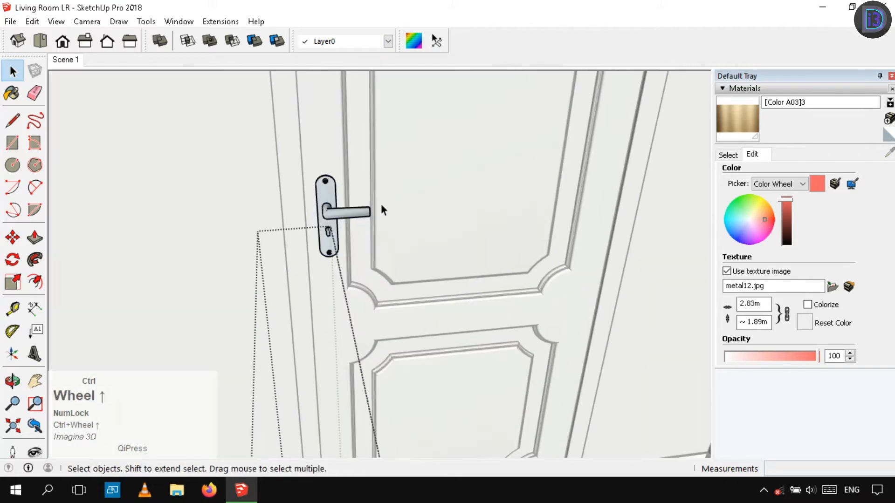
{"action": "left_click", "coordinate": [462, 187], "text": "ctrl"}
{"action": "scroll", "coordinate": [346, 206], "scroll_direction": "up", "scroll_amount": 5, "text": "ctrl"}
{"action": "middle_click_drag", "start_coordinate": [346, 206], "coordinate": [419, 119], "text": "ctrl"}
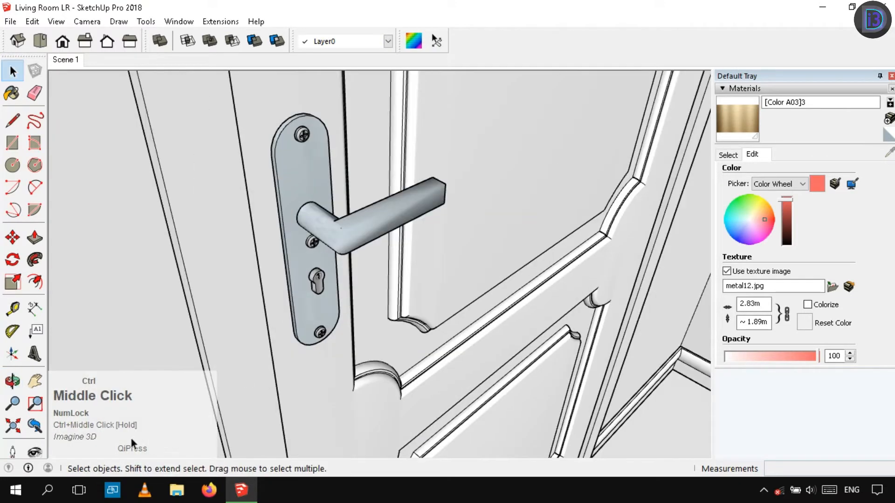
{"action": "middle_click_drag", "start_coordinate": [409, 176], "coordinate": [372, 205], "text": "ctrl"}
{"action": "scroll", "coordinate": [372, 205], "scroll_direction": "down", "scroll_amount": 2, "text": "ctrl"}
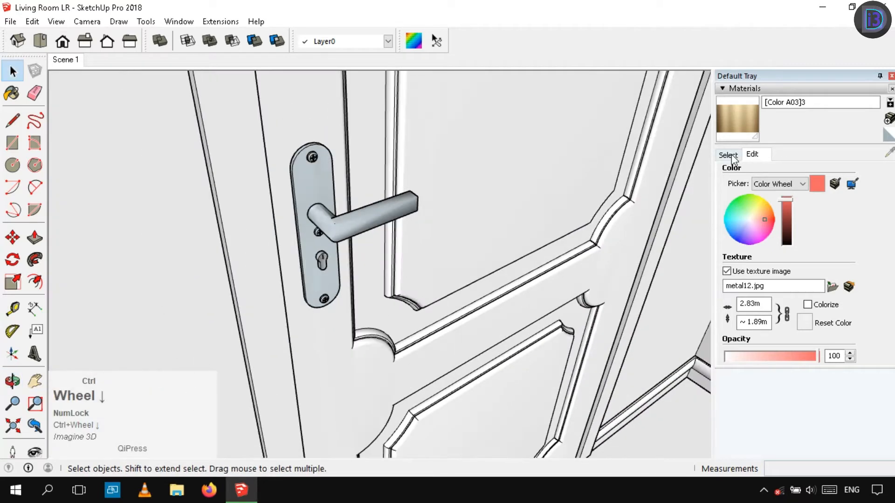
Step: Open the door's lever handle for editing and paint it with the Color A01 swatch
{"action": "left_click", "coordinate": [730, 156], "text": "ctrl"}
{"action": "left_click", "coordinate": [738, 203], "text": "ctrl"}
{"action": "key", "text": "space"}
{"action": "double_click", "coordinate": [344, 221]}
{"action": "key", "text": "b"}
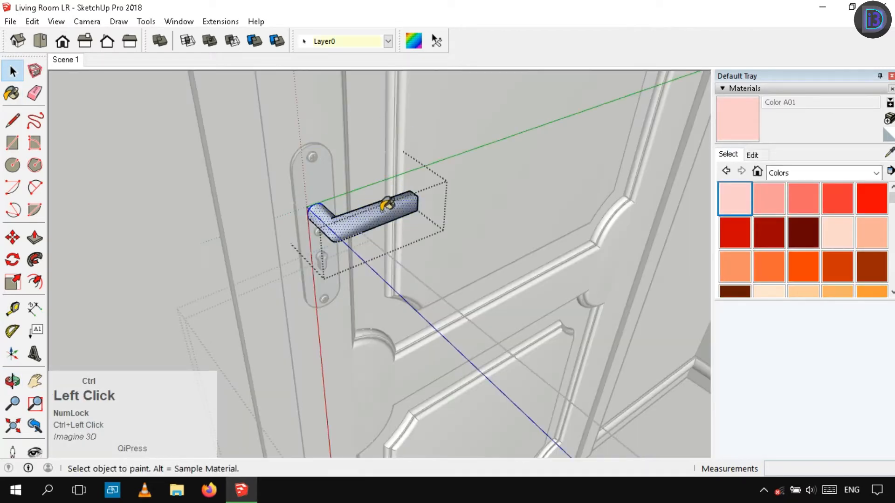
{"action": "left_click", "coordinate": [354, 218]}
Step: Give the lever's material the metal8.jpg image from the metals folder as its texture
{"action": "left_click", "coordinate": [752, 154]}
{"action": "left_click", "coordinate": [737, 272]}
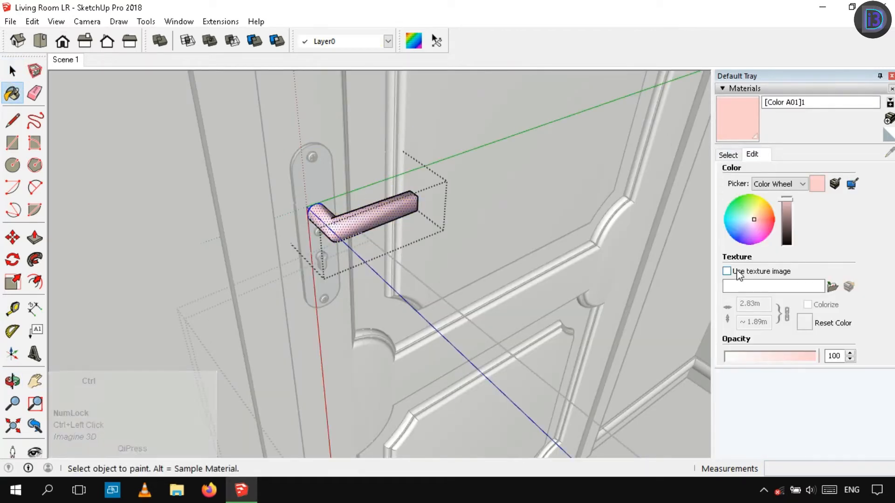
{"action": "left_click", "coordinate": [389, 205]}
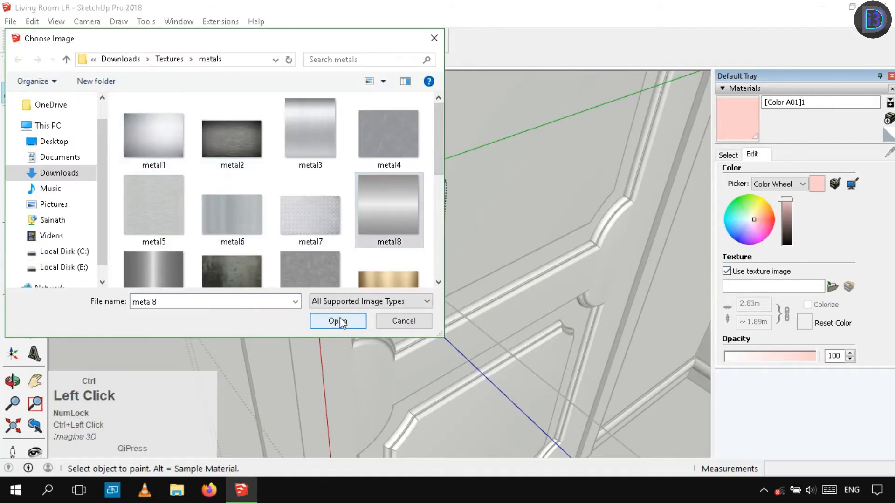
{"action": "left_click", "coordinate": [338, 321]}
{"action": "scroll", "coordinate": [314, 205], "scroll_direction": "down", "scroll_amount": 5}
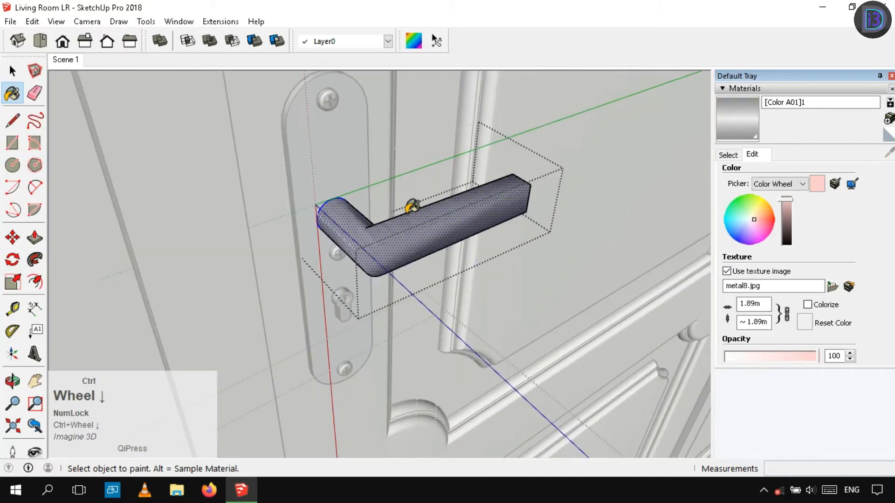
{"action": "left_click", "coordinate": [761, 272]}
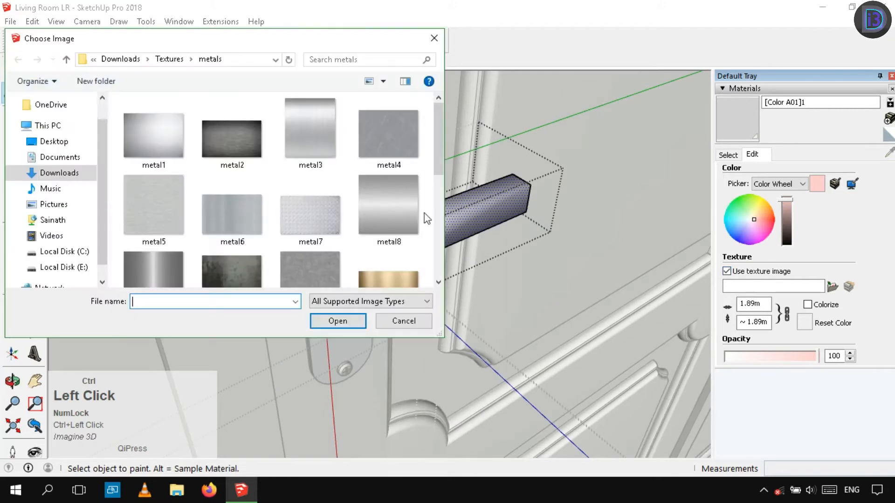
{"action": "left_click", "coordinate": [352, 321]}
{"action": "left_click", "coordinate": [727, 155]}
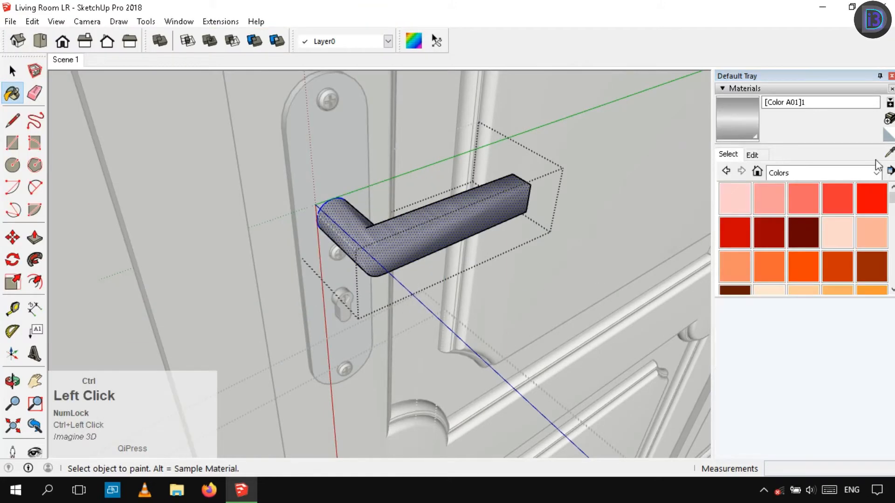
Step: Paint the door handle's backplate with the metal8.jpg material and close the door group
{"action": "left_click", "coordinate": [355, 160]}
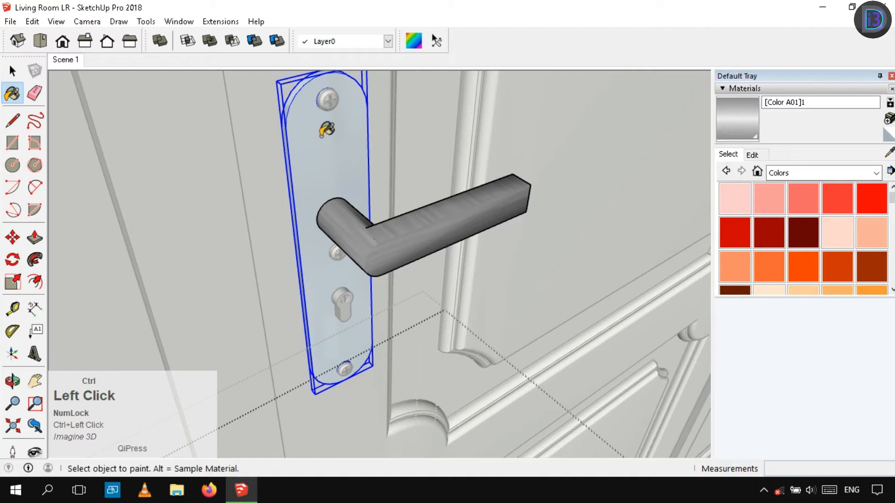
{"action": "key", "text": "space"}
{"action": "double_click", "coordinate": [339, 142]}
{"action": "key", "text": "b"}
{"action": "left_click", "coordinate": [339, 143]}
{"action": "key", "text": "space"}
{"action": "left_click", "coordinate": [404, 131]}
{"action": "scroll", "coordinate": [426, 158], "scroll_direction": "down", "scroll_amount": 2}
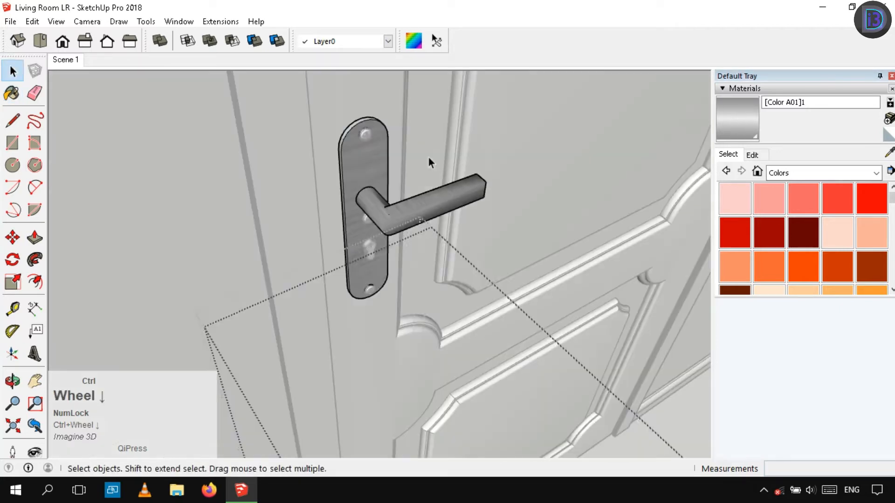
{"action": "middle_click_drag", "start_coordinate": [457, 165], "coordinate": [469, 173]}
{"action": "scroll", "coordinate": [470, 173], "scroll_direction": "down", "scroll_amount": 3}
{"action": "left_click", "coordinate": [470, 174]}
{"action": "scroll", "coordinate": [403, 189], "scroll_direction": "down", "scroll_amount": 1}
{"action": "middle_click_drag", "start_coordinate": [396, 168], "coordinate": [208, 284]}
{"action": "scroll", "coordinate": [393, 214], "scroll_direction": "up", "scroll_amount": 4}
{"action": "scroll", "coordinate": [393, 214], "scroll_direction": "up", "scroll_amount": 2}
{"action": "scroll", "coordinate": [389, 173], "scroll_direction": "down", "scroll_amount": 10}
{"action": "scroll", "coordinate": [593, 244], "scroll_direction": "down", "scroll_amount": 3}
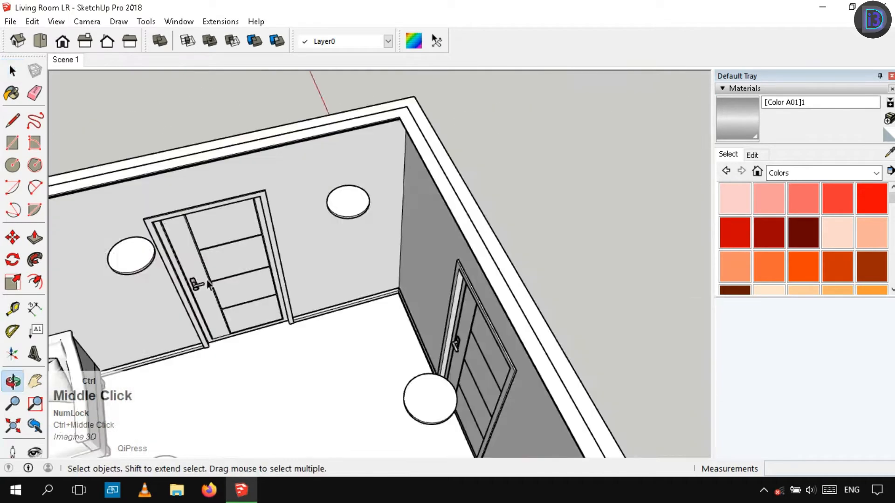
Step: Open the handle group on the door with horizontal grooves and paint its knob and backplate with the metal8.jpg material
{"action": "scroll", "coordinate": [208, 284], "scroll_direction": "up", "scroll_amount": 8}
{"action": "double_click", "coordinate": [415, 245]}
{"action": "mouse_move", "coordinate": [265, 290]}
{"action": "middle_mouse_down"}
{"action": "mouse_move", "coordinate": [416, 245]}
{"action": "mouse_move", "coordinate": [446, 211]}
{"action": "middle_mouse_up"}
{"action": "key", "text": "b"}
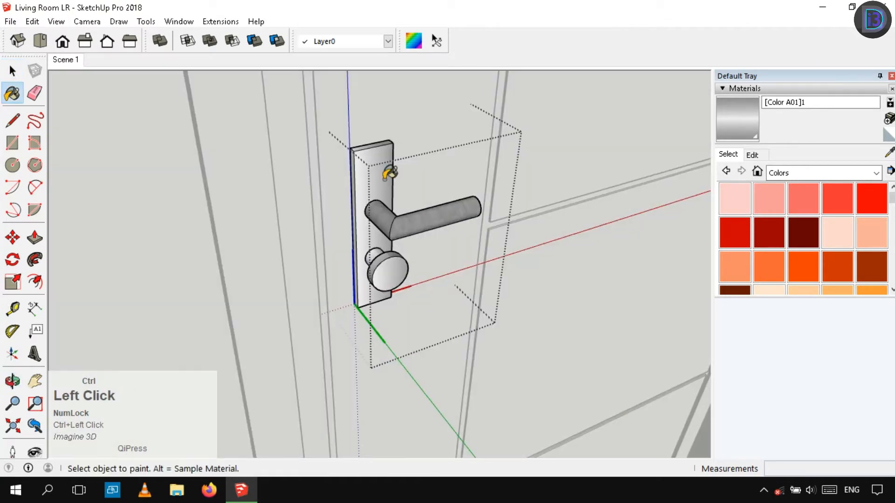
{"action": "left_click", "coordinate": [387, 271]}
{"action": "key", "text": "space"}
{"action": "left_click", "coordinate": [383, 180]}
Step: Paint the door with the moulded panels beside the wooden cabinet with the Color A01 swatch
{"action": "scroll", "coordinate": [383, 180], "scroll_direction": "down", "scroll_amount": 5}
{"action": "mouse_move", "coordinate": [383, 180]}
{"action": "middle_mouse_down"}
{"action": "mouse_move", "coordinate": [425, 242]}
{"action": "mouse_move", "coordinate": [300, 180]}
{"action": "mouse_move", "coordinate": [276, 281]}
{"action": "mouse_move", "coordinate": [260, 308]}
{"action": "mouse_move", "coordinate": [361, 200]}
{"action": "middle_mouse_up"}
{"action": "scroll", "coordinate": [300, 180], "scroll_direction": "up", "scroll_amount": 3}
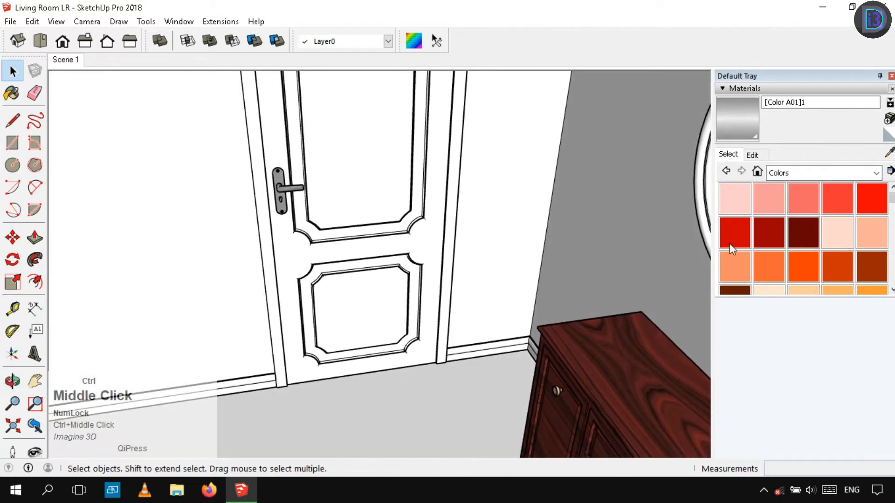
{"action": "left_click", "coordinate": [730, 198]}
Step: Give the moulded door's material the wood17.jpg image from the Wood texture folder
{"action": "left_click", "coordinate": [758, 158]}
{"action": "left_click", "coordinate": [748, 272]}
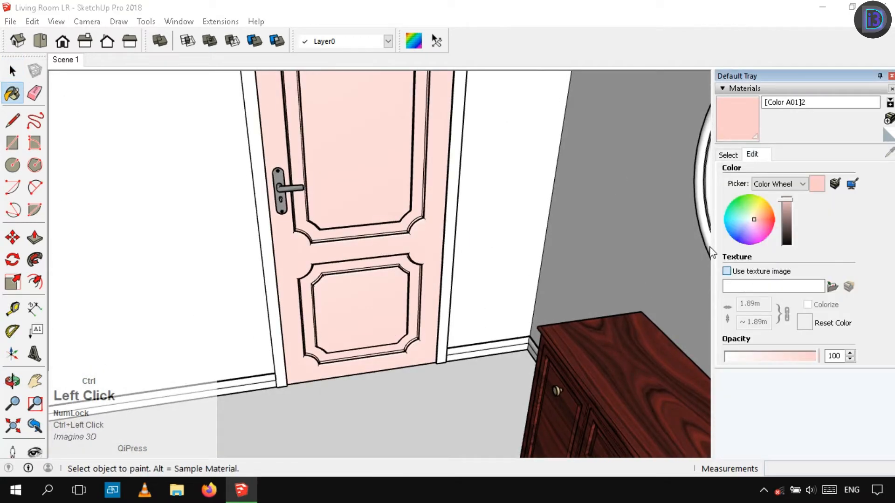
{"action": "scroll", "coordinate": [211, 202], "scroll_direction": "down", "scroll_amount": 5}
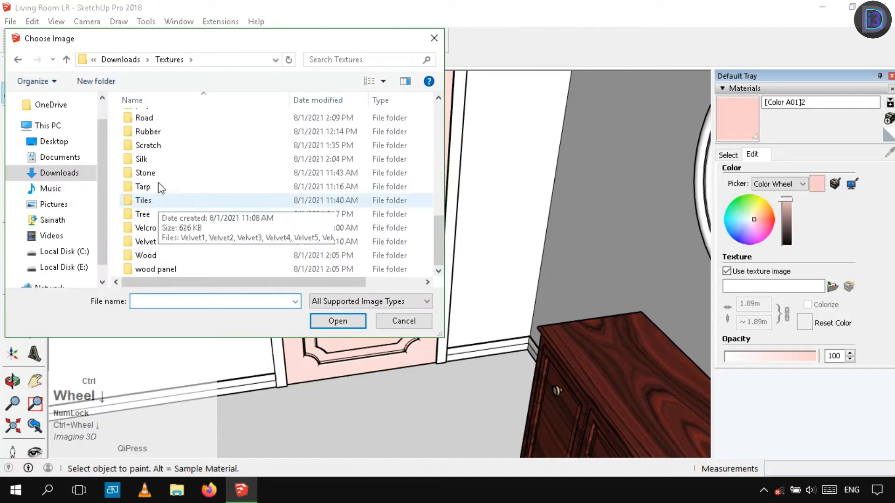
{"action": "double_click", "coordinate": [159, 255]}
{"action": "scroll", "coordinate": [379, 183], "scroll_direction": "down", "scroll_amount": 1}
{"action": "left_click", "coordinate": [379, 183]}
{"action": "left_click", "coordinate": [337, 321]}
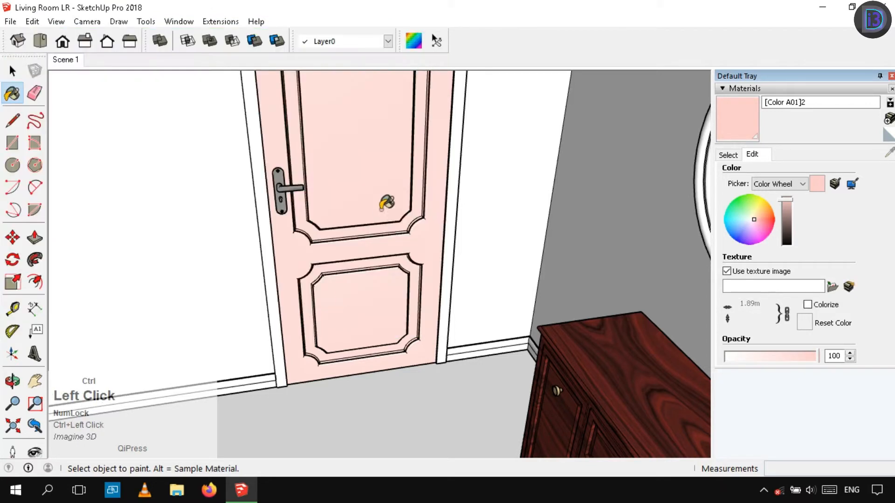
Step: Set the moulded door's wood texture width to 1 m and then reduce it to 0.50 m
{"action": "scroll", "coordinate": [694, 267], "scroll_direction": "down", "scroll_amount": 3}
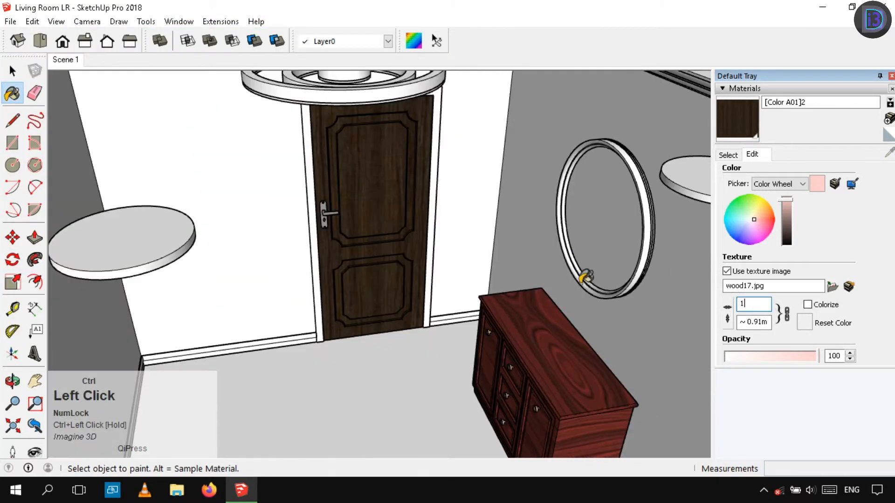
{"action": "scroll", "coordinate": [395, 262], "scroll_direction": "up", "scroll_amount": 3}
{"action": "middle_click_drag", "start_coordinate": [396, 261], "coordinate": [389, 326]}
{"action": "scroll", "coordinate": [390, 326], "scroll_direction": "down", "scroll_amount": 2}
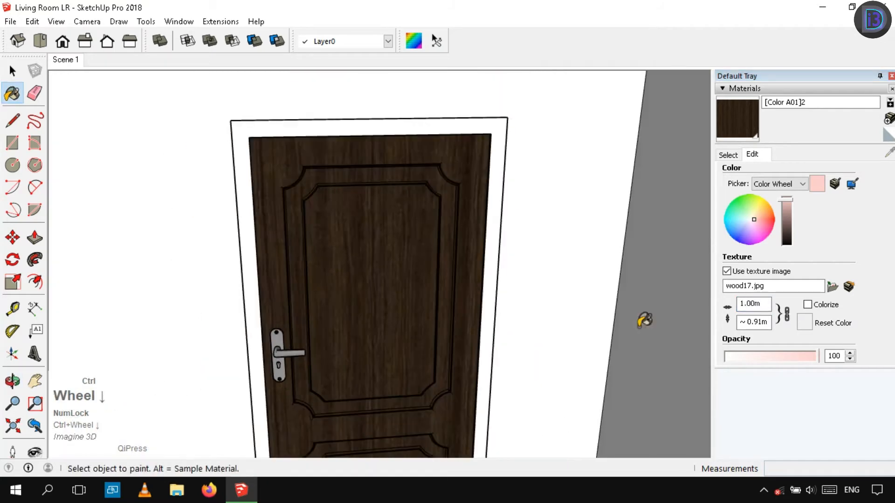
{"action": "scroll", "coordinate": [435, 348], "scroll_direction": "up", "scroll_amount": 3}
{"action": "middle_click_drag", "start_coordinate": [410, 223], "coordinate": [402, 267]}
{"action": "scroll", "coordinate": [401, 267], "scroll_direction": "down", "scroll_amount": 2}
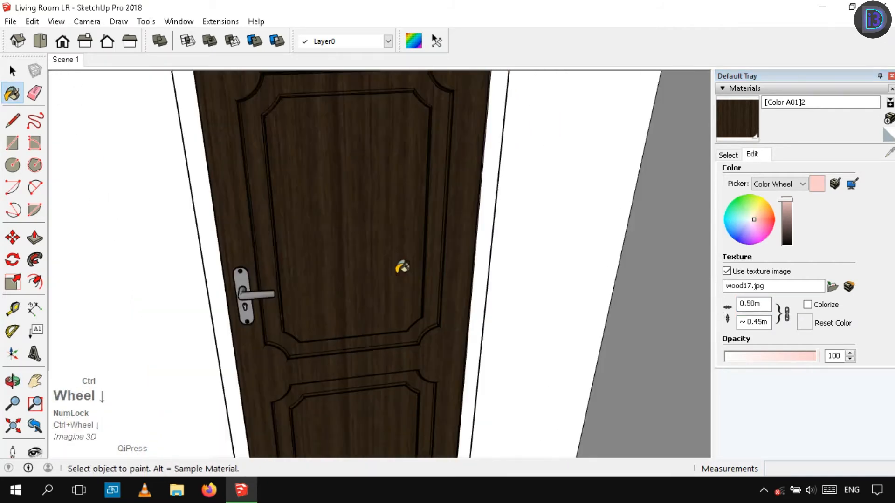
{"action": "scroll", "coordinate": [461, 261], "scroll_direction": "down", "scroll_amount": 5}
Step: Paint the white frame around the moulded door with the Color A01 swatch
{"action": "left_click", "coordinate": [733, 158]}
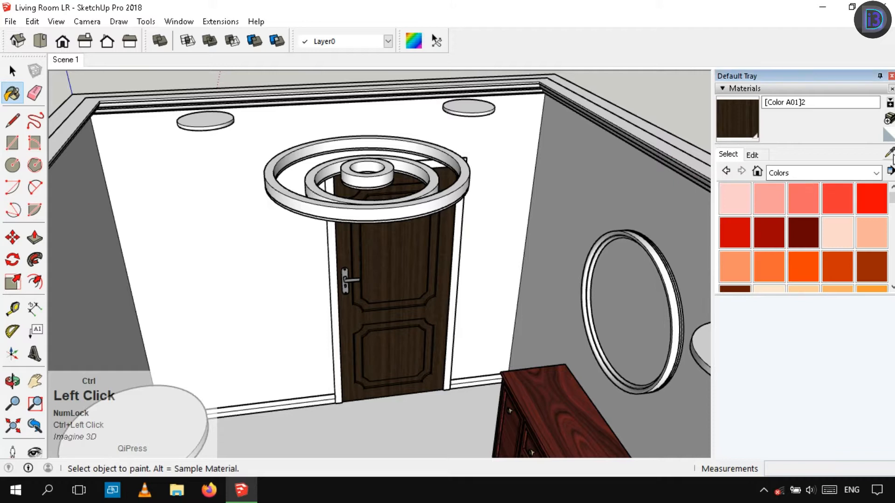
{"action": "scroll", "coordinate": [466, 253], "scroll_direction": "up", "scroll_amount": 4}
{"action": "left_click", "coordinate": [734, 205]}
{"action": "left_click", "coordinate": [457, 175]}
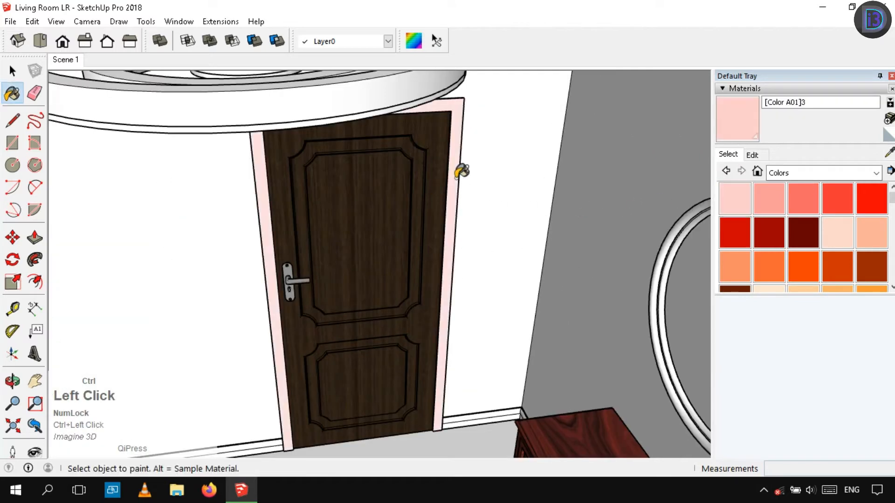
Step: Open the door frame group and give its material the wood17.jpg image from the Wood folder
{"action": "key", "text": "space"}
{"action": "double_click", "coordinate": [455, 179]}
{"action": "left_click", "coordinate": [751, 154]}
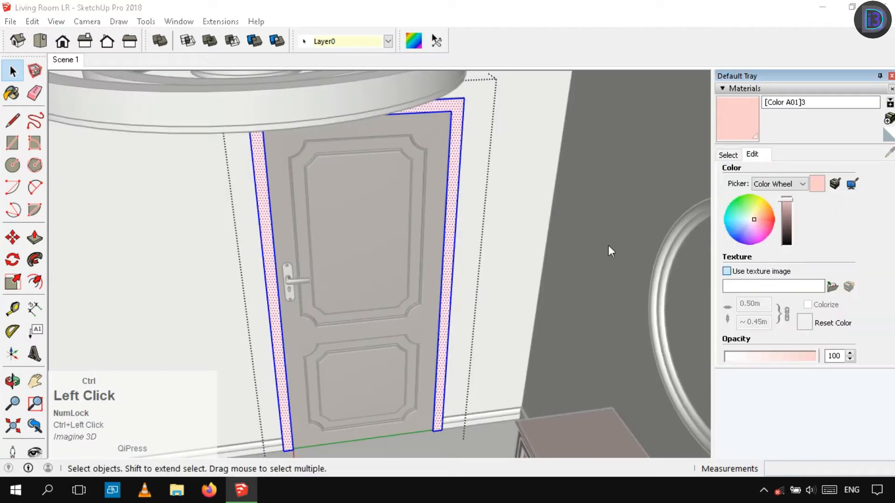
{"action": "left_click", "coordinate": [726, 272]}
{"action": "scroll", "coordinate": [388, 186], "scroll_direction": "down", "scroll_amount": 4}
{"action": "left_click", "coordinate": [389, 133]}
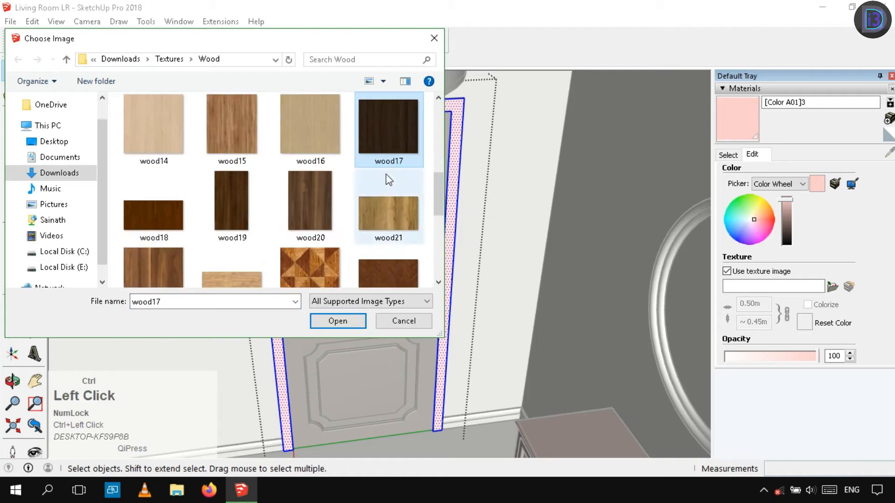
{"action": "left_click", "coordinate": [363, 321]}
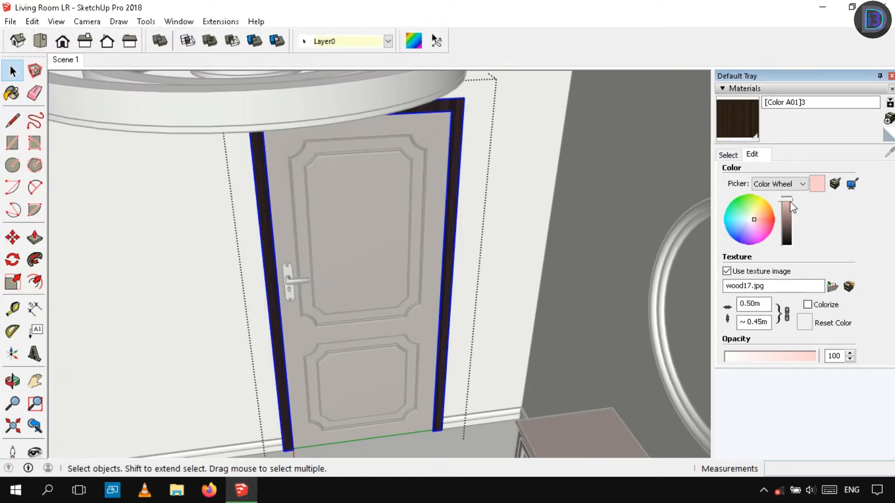
Step: Adjust the brightness of the frame's wood material to a tone darker than the door leaf and close the frame group
{"action": "left_click_drag", "start_coordinate": [792, 207], "coordinate": [792, 222]}
{"action": "right_click", "coordinate": [568, 188]}
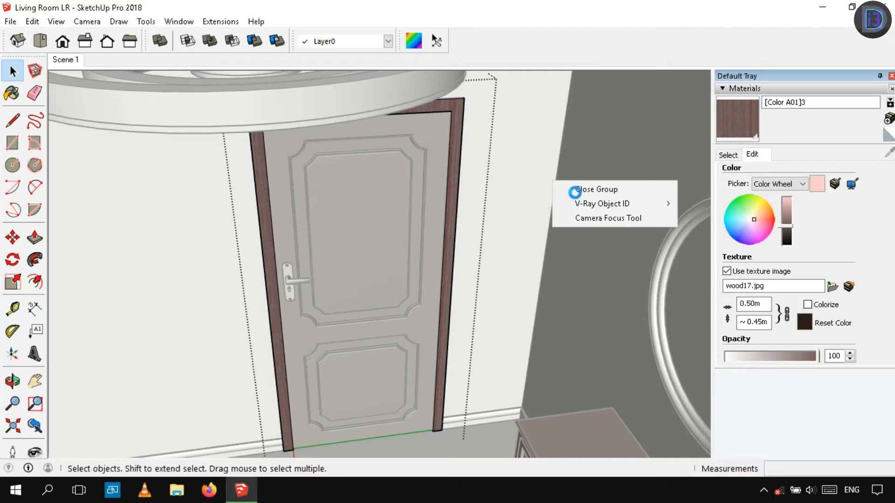
{"action": "left_click", "coordinate": [574, 192]}
{"action": "scroll", "coordinate": [479, 237], "scroll_direction": "down", "scroll_amount": 1}
{"action": "middle_click_drag", "start_coordinate": [479, 236], "coordinate": [464, 186]}
{"action": "scroll", "coordinate": [464, 186], "scroll_direction": "up", "scroll_amount": 2}
{"action": "triple_click", "coordinate": [439, 173]}
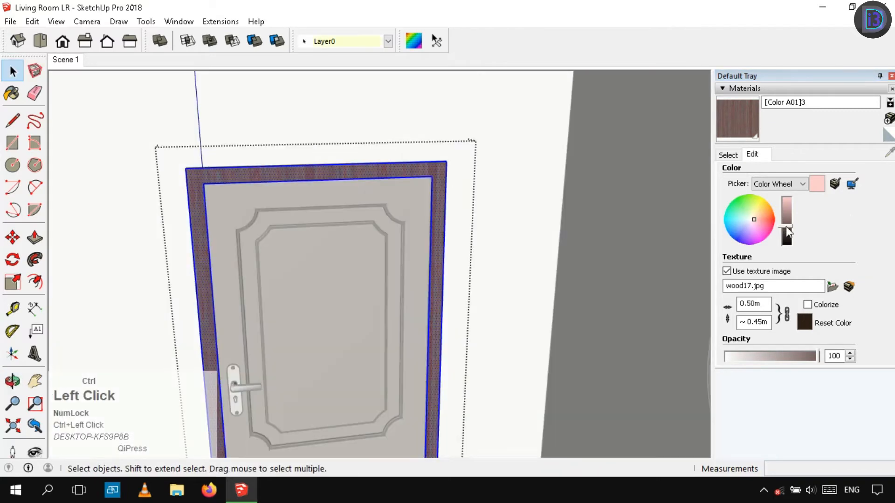
{"action": "right_click", "coordinate": [514, 191]}
{"action": "left_click", "coordinate": [561, 198]}
{"action": "middle_click_drag", "start_coordinate": [470, 217], "coordinate": [615, 212]}
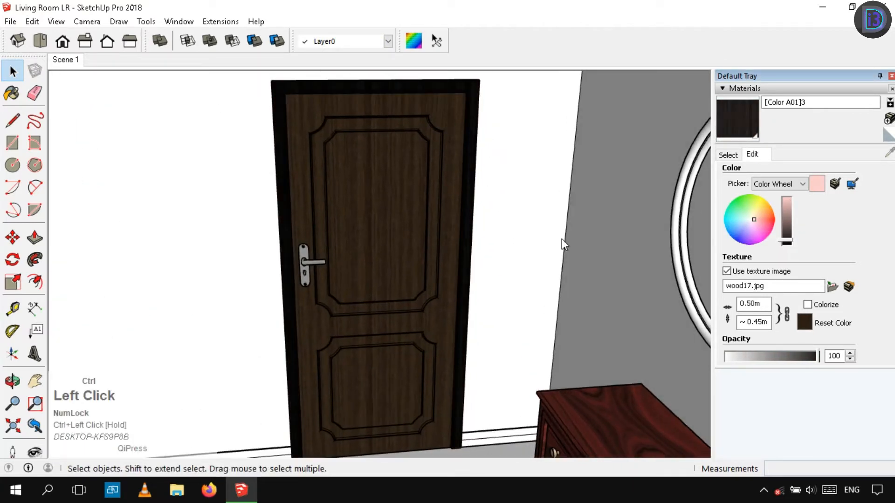
Step: Sample the wood materials of the moulded door and its frame and paint the grooved door and its frame to match
{"action": "middle_click_drag", "start_coordinate": [561, 239], "coordinate": [461, 333]}
{"action": "scroll", "coordinate": [516, 281], "scroll_direction": "up", "scroll_amount": 3}
{"action": "middle_click_drag", "start_coordinate": [515, 281], "coordinate": [454, 224]}
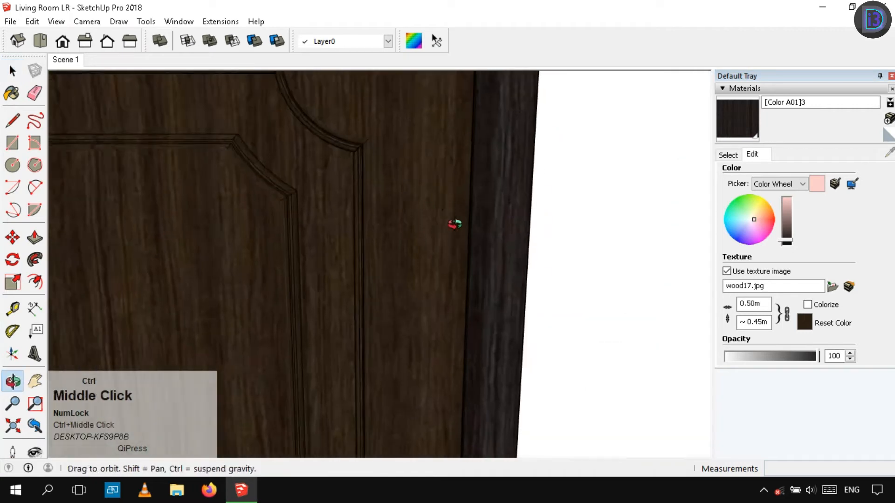
{"action": "scroll", "coordinate": [466, 232], "scroll_direction": "down", "scroll_amount": 10}
{"action": "scroll", "coordinate": [432, 295], "scroll_direction": "up", "scroll_amount": 3}
{"action": "middle_click_drag", "start_coordinate": [438, 299], "coordinate": [485, 233]}
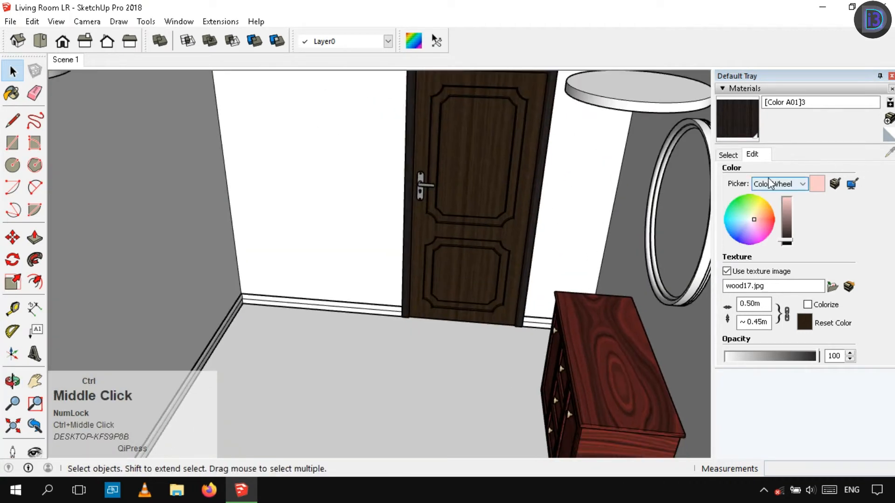
{"action": "left_click", "coordinate": [727, 154]}
{"action": "mouse_move", "coordinate": [503, 153]}
{"action": "middle_mouse_down"}
{"action": "mouse_move", "coordinate": [260, 244]}
{"action": "mouse_move", "coordinate": [180, 124]}
{"action": "mouse_move", "coordinate": [154, 214]}
{"action": "mouse_move", "coordinate": [335, 219]}
{"action": "middle_mouse_up"}
{"action": "left_click", "coordinate": [770, 265]}
{"action": "left_click", "coordinate": [887, 150]}
{"action": "mouse_move", "coordinate": [516, 233]}
{"action": "middle_mouse_down"}
{"action": "mouse_move", "coordinate": [507, 233]}
{"action": "mouse_move", "coordinate": [653, 214]}
{"action": "middle_mouse_up"}
{"action": "left_click", "coordinate": [573, 181]}
{"action": "middle_click_drag", "start_coordinate": [573, 181], "coordinate": [370, 110]}
{"action": "scroll", "coordinate": [352, 102], "scroll_direction": "up", "scroll_amount": 4}
{"action": "left_click", "coordinate": [350, 103]}
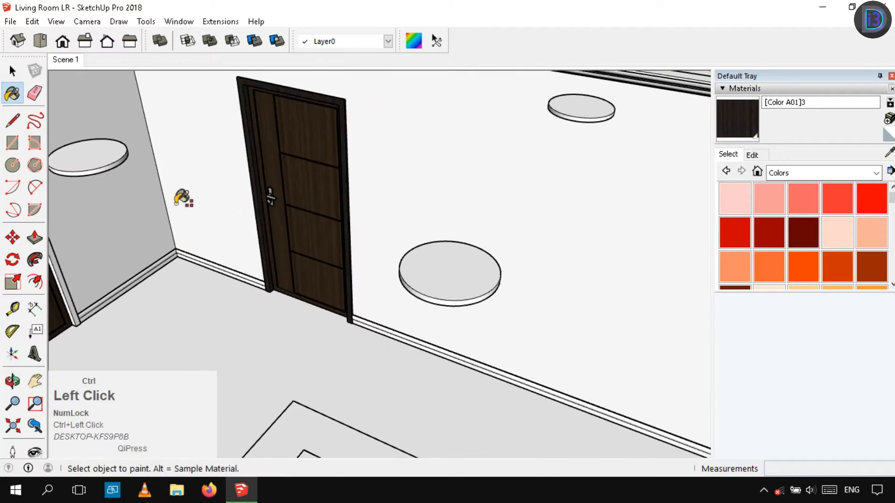
Step: Paint the white frame of the neighbouring door with the same dark wood material
{"action": "scroll", "coordinate": [536, 126], "scroll_direction": "up", "scroll_amount": 5}
{"action": "mouse_move", "coordinate": [179, 200]}
{"action": "middle_mouse_down"}
{"action": "mouse_move", "coordinate": [578, 123]}
{"action": "mouse_move", "coordinate": [475, 326]}
{"action": "mouse_move", "coordinate": [443, 263]}
{"action": "mouse_move", "coordinate": [421, 329]}
{"action": "mouse_move", "coordinate": [435, 344]}
{"action": "mouse_move", "coordinate": [511, 313]}
{"action": "mouse_move", "coordinate": [421, 274]}
{"action": "mouse_move", "coordinate": [461, 233]}
{"action": "middle_mouse_up"}
{"action": "left_click", "coordinate": [541, 126]}
{"action": "key", "text": "space"}
Step: Sample the grey Color A02 stone material from the coffee table's leg and paint the wall-mounted TV cabinet with it
{"action": "scroll", "coordinate": [577, 123], "scroll_direction": "down", "scroll_amount": 6}
{"action": "scroll", "coordinate": [435, 344], "scroll_direction": "up", "scroll_amount": 7}
{"action": "scroll", "coordinate": [421, 275], "scroll_direction": "down", "scroll_amount": 6}
{"action": "left_click", "coordinate": [750, 155]}
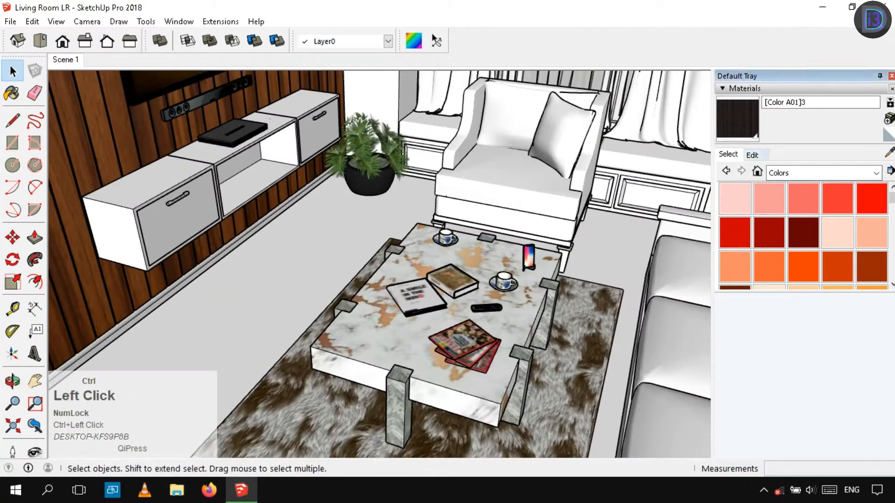
{"action": "left_click", "coordinate": [406, 372]}
{"action": "left_click", "coordinate": [161, 194]}
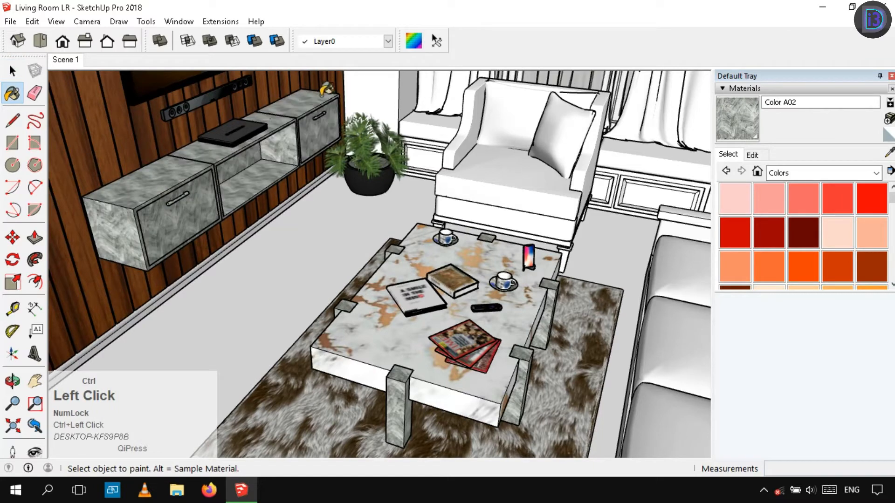
Step: Paint the panels below the window seat with the grey Color A02 stone material
{"action": "scroll", "coordinate": [351, 160], "scroll_direction": "up", "scroll_amount": 5}
{"action": "middle_click_drag", "start_coordinate": [392, 165], "coordinate": [495, 181]}
{"action": "left_click", "coordinate": [495, 181]}
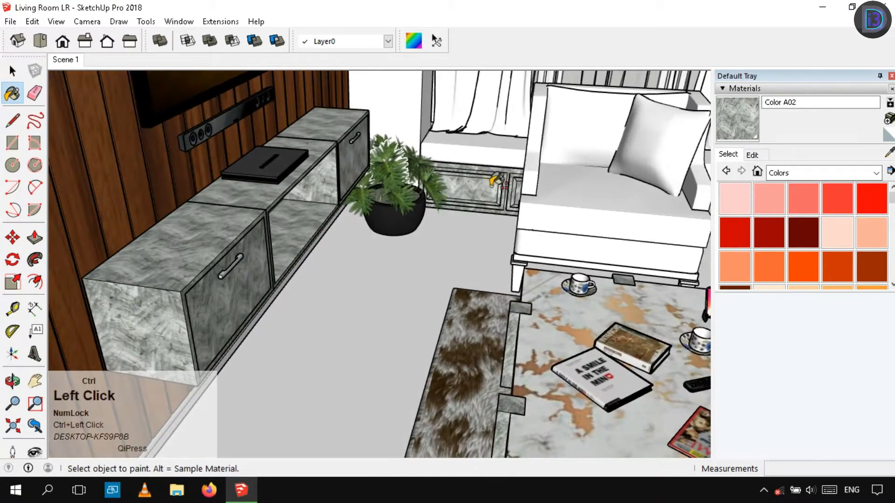
Step: Paint the three-seat sofa's arm and back frame with the Color A01 swatch
{"action": "scroll", "coordinate": [495, 181], "scroll_direction": "down", "scroll_amount": 10}
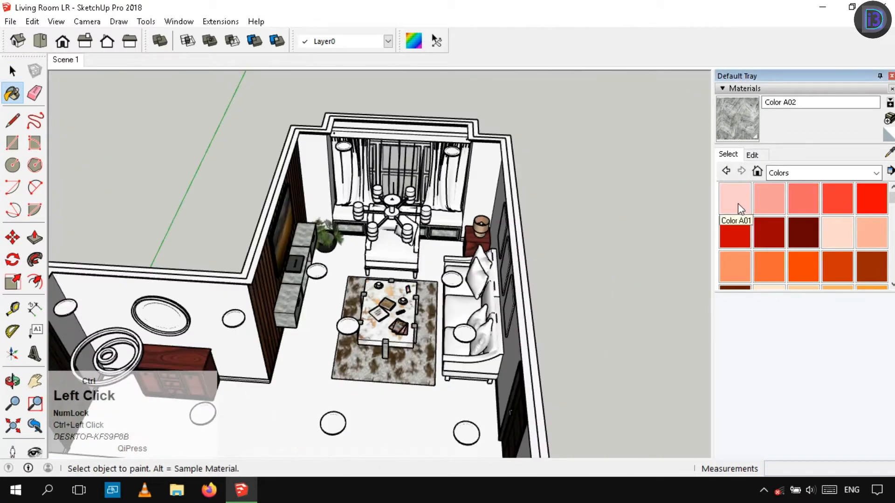
{"action": "left_click", "coordinate": [738, 205]}
{"action": "scroll", "coordinate": [524, 374], "scroll_direction": "up", "scroll_amount": 8}
{"action": "mouse_move", "coordinate": [566, 343]}
{"action": "middle_mouse_down"}
{"action": "mouse_move", "coordinate": [483, 285]}
{"action": "mouse_move", "coordinate": [494, 280]}
{"action": "middle_mouse_up"}
{"action": "left_click", "coordinate": [482, 284]}
Step: Give the sofa arm's material the cloth4.jpg image from the cloth folder as its texture
{"action": "left_click", "coordinate": [751, 154]}
{"action": "left_click", "coordinate": [726, 271]}
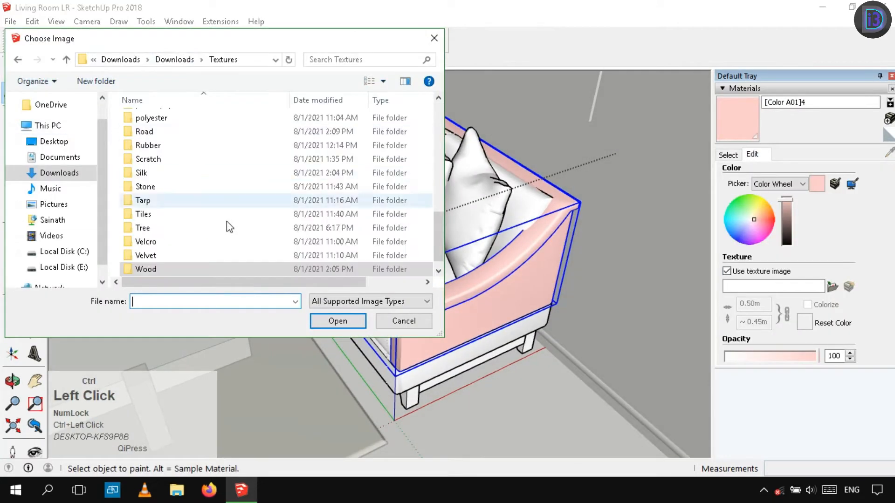
{"action": "scroll", "coordinate": [161, 216], "scroll_direction": "up", "scroll_amount": 12}
{"action": "double_click", "coordinate": [157, 216]}
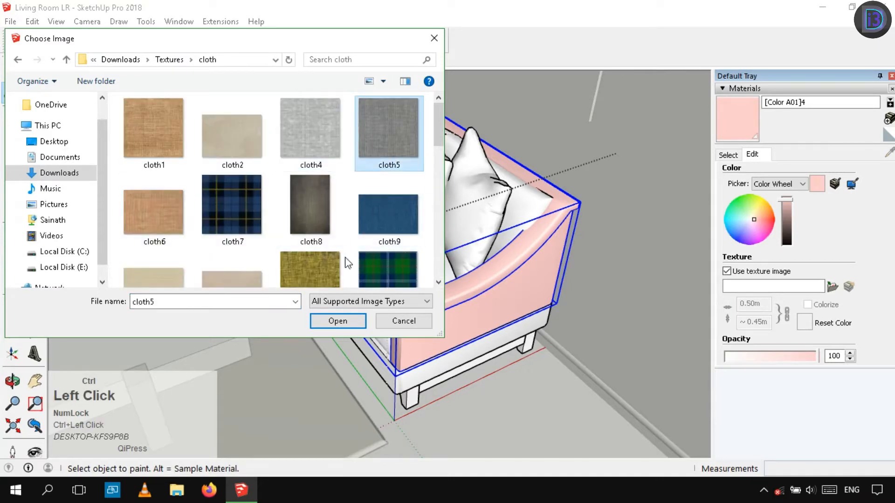
{"action": "left_click", "coordinate": [334, 321]}
Step: Sample the cloth material from the sofa arm and paint the three seat cushions and the far armrest
{"action": "scroll", "coordinate": [465, 305], "scroll_direction": "up", "scroll_amount": 4}
{"action": "scroll", "coordinate": [427, 289], "scroll_direction": "down", "scroll_amount": 4}
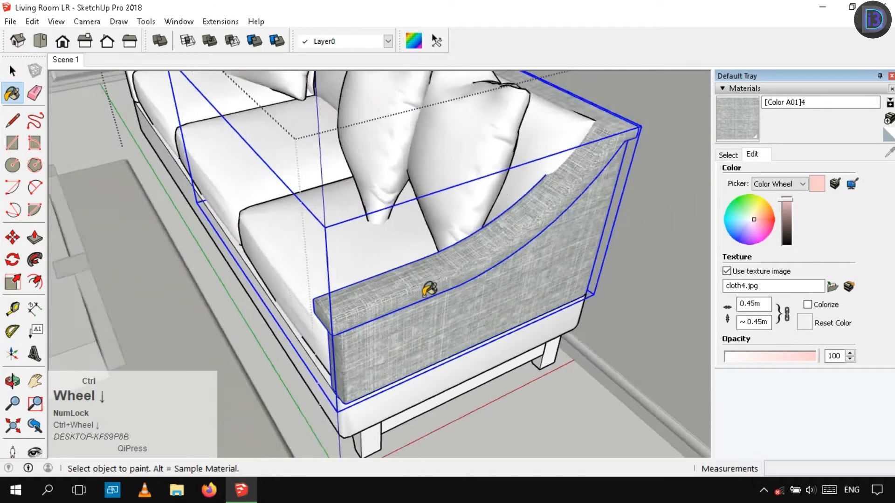
{"action": "middle_click_drag", "start_coordinate": [428, 290], "coordinate": [465, 303]}
{"action": "key", "text": "space"}
{"action": "left_click", "coordinate": [888, 154], "text": "ctrl"}
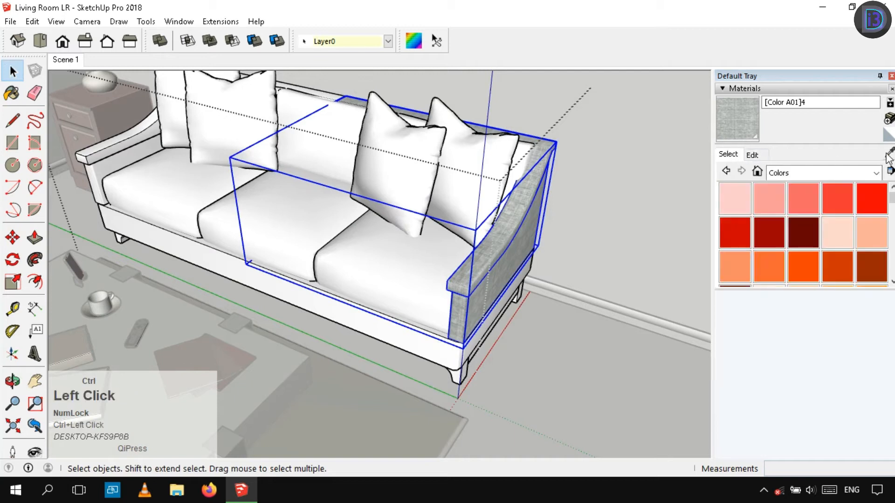
{"action": "left_click", "coordinate": [439, 264]}
{"action": "left_click", "coordinate": [279, 209]}
{"action": "left_click", "coordinate": [124, 147]}
{"action": "left_click", "coordinate": [172, 200]}
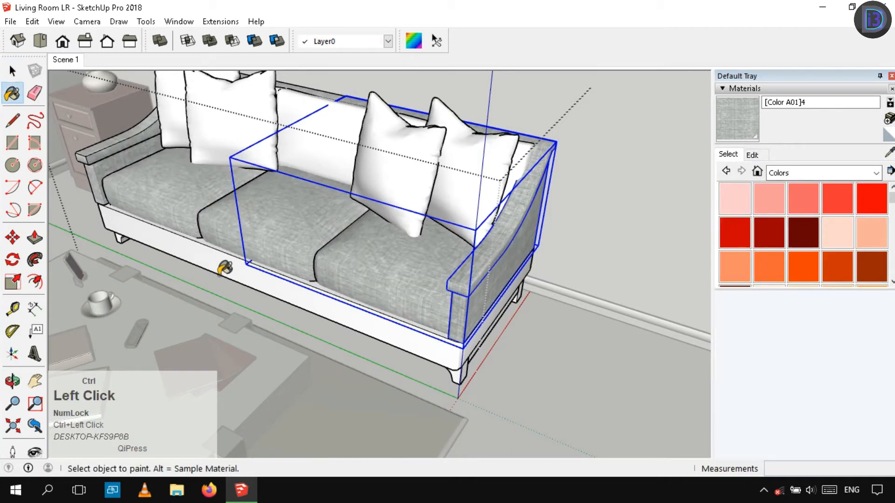
Step: Paint the sofa's base and back cushions with the cloth material and close the sofa group
{"action": "left_click", "coordinate": [225, 269]}
{"action": "left_click", "coordinate": [329, 109]}
{"action": "left_click", "coordinate": [519, 157]}
{"action": "middle_click", "coordinate": [336, 123]}
{"action": "scroll", "coordinate": [280, 203], "scroll_direction": "up", "scroll_amount": 4}
{"action": "left_click", "coordinate": [285, 233]}
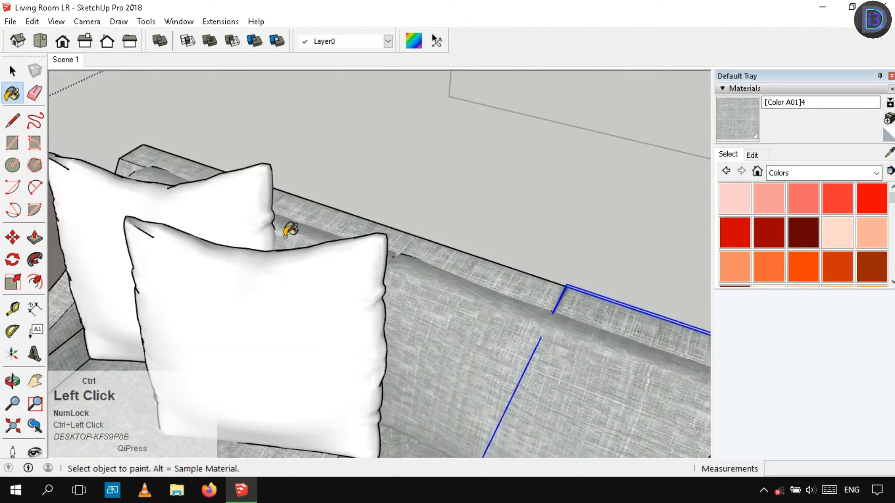
{"action": "scroll", "coordinate": [356, 196], "scroll_direction": "down", "scroll_amount": 6}
{"action": "key", "text": "space"}
{"action": "right_click", "coordinate": [534, 191]}
{"action": "left_click", "coordinate": [554, 196]}
Step: Open the armchair group and paint its seat, base, arms and backrest with the sofa's cloth material
{"action": "middle_click_drag", "start_coordinate": [382, 270], "coordinate": [424, 261]}
{"action": "double_click", "coordinate": [478, 228]}
{"action": "left_click", "coordinate": [585, 264]}
{"action": "scroll", "coordinate": [585, 264], "scroll_direction": "down", "scroll_amount": 4}
{"action": "scroll", "coordinate": [221, 248], "scroll_direction": "up", "scroll_amount": 6}
{"action": "double_click", "coordinate": [277, 258]}
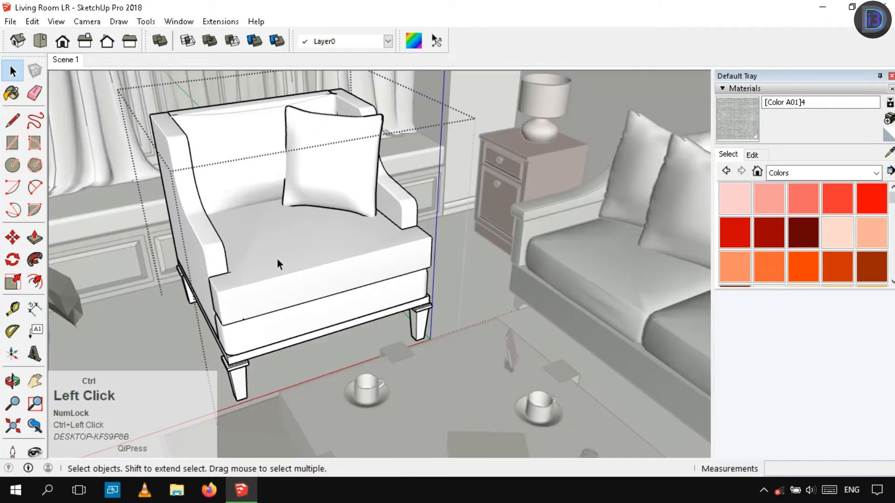
{"action": "key", "text": "b"}
{"action": "left_click", "coordinate": [276, 258]}
{"action": "left_click", "coordinate": [293, 337]}
{"action": "left_click", "coordinate": [218, 269]}
{"action": "left_click", "coordinate": [225, 177]}
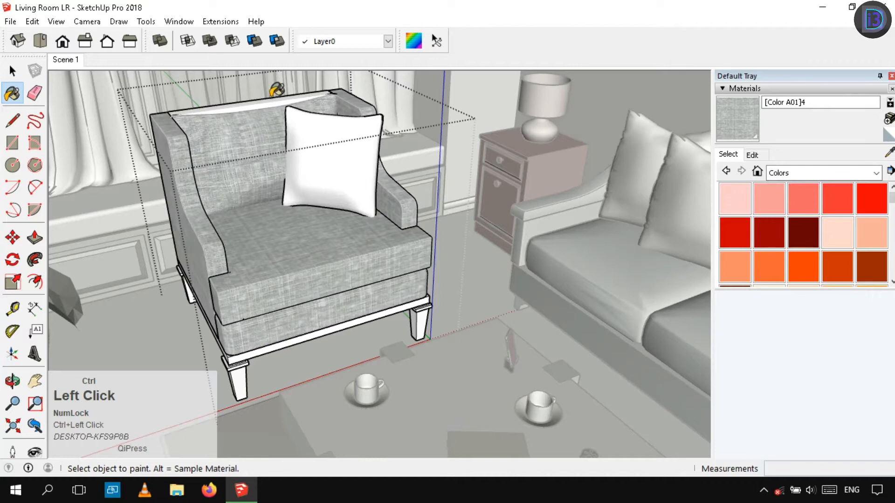
Step: Paint the remaining white strip on top of the armchair's backrest with the cloth and close the group
{"action": "mouse_move", "coordinate": [288, 122]}
{"action": "middle_mouse_down"}
{"action": "mouse_move", "coordinate": [292, 128]}
{"action": "mouse_move", "coordinate": [261, 149]}
{"action": "mouse_move", "coordinate": [490, 99]}
{"action": "middle_mouse_up"}
{"action": "scroll", "coordinate": [250, 122], "scroll_direction": "up", "scroll_amount": 4}
{"action": "left_click", "coordinate": [248, 119]}
{"action": "key", "text": "space"}
{"action": "right_click", "coordinate": [653, 79]}
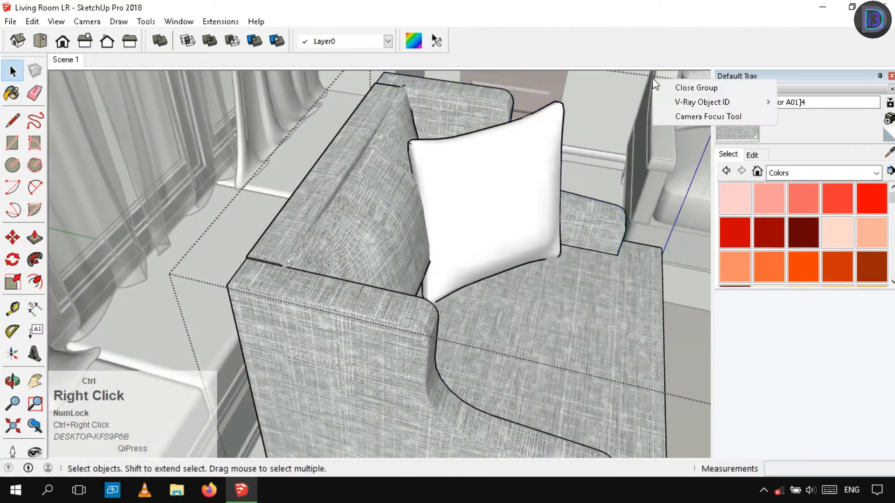
{"action": "left_click", "coordinate": [696, 88]}
Step: Open the sofa group and paint the rear pillow beside the near armrest with the Color A01 swatch
{"action": "scroll", "coordinate": [367, 280], "scroll_direction": "down", "scroll_amount": 7}
{"action": "middle_click_drag", "start_coordinate": [367, 280], "coordinate": [589, 184]}
{"action": "scroll", "coordinate": [536, 343], "scroll_direction": "up", "scroll_amount": 4}
{"action": "middle_click_drag", "start_coordinate": [536, 343], "coordinate": [435, 252]}
{"action": "scroll", "coordinate": [435, 252], "scroll_direction": "up", "scroll_amount": 2}
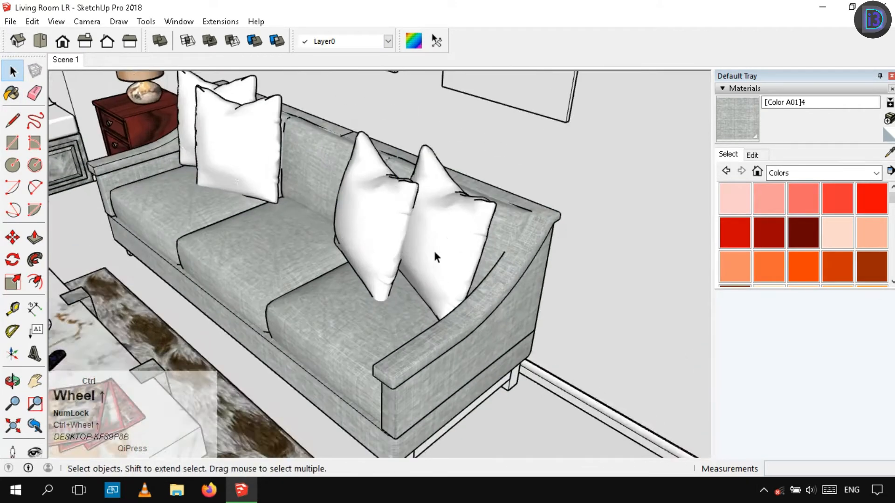
{"action": "double_click", "coordinate": [434, 256]}
{"action": "left_click", "coordinate": [448, 246]}
{"action": "left_click", "coordinate": [735, 199]}
{"action": "left_click", "coordinate": [464, 216]}
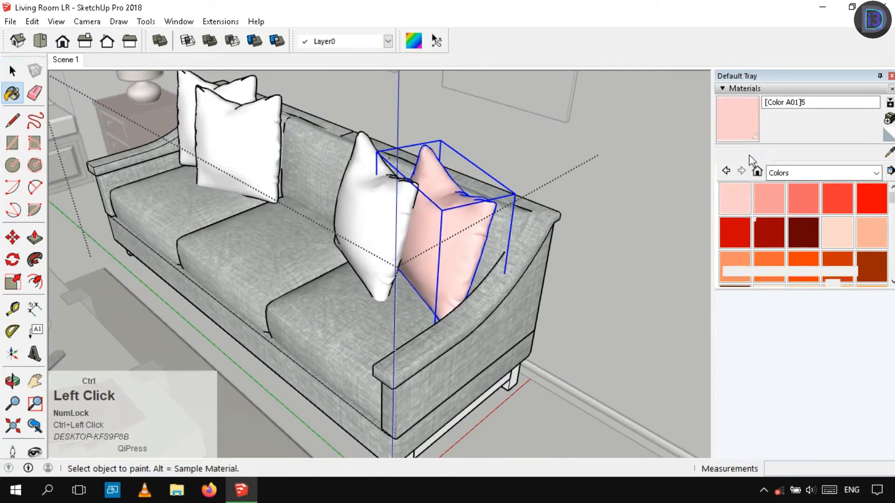
Step: Try the cloth26 image as the texture of the rear pillow's material and undo the change
{"action": "left_click", "coordinate": [752, 154]}
{"action": "left_click", "coordinate": [726, 271]}
{"action": "scroll", "coordinate": [352, 224], "scroll_direction": "down", "scroll_amount": 5}
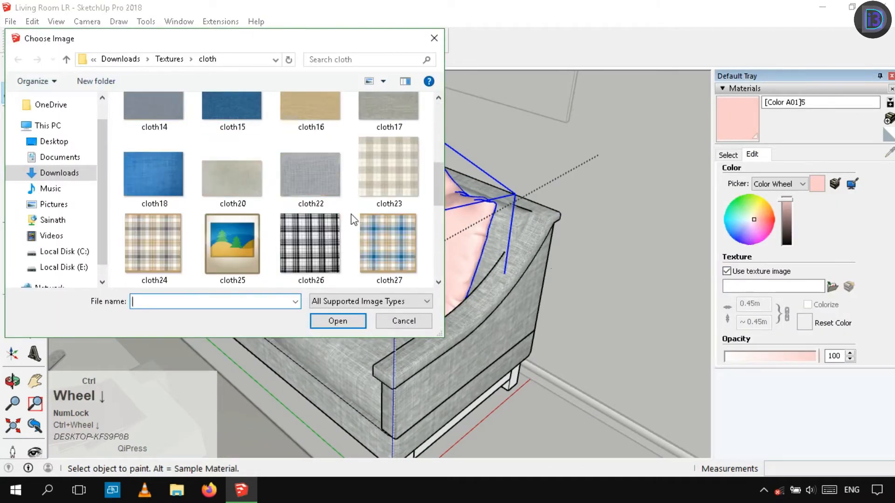
{"action": "left_click", "coordinate": [301, 242]}
{"action": "left_click", "coordinate": [338, 320]}
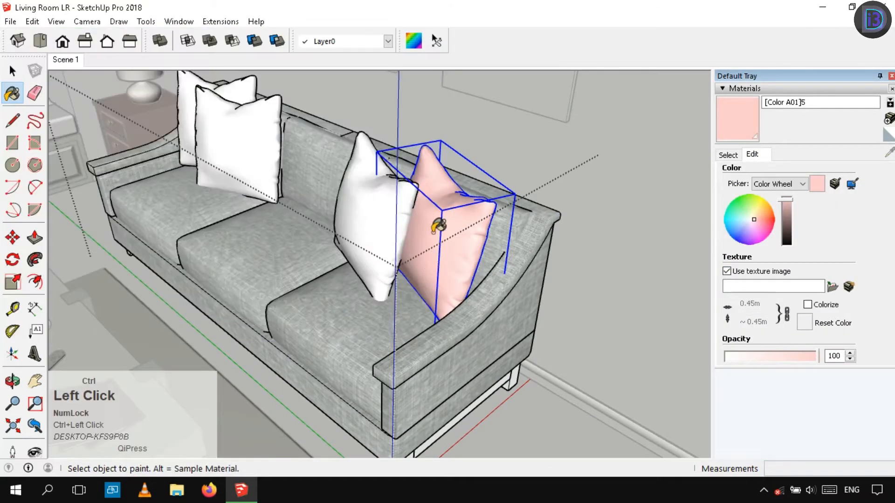
{"action": "scroll", "coordinate": [438, 226], "scroll_direction": "up", "scroll_amount": 3}
{"action": "key", "text": "ctrl+z"}
{"action": "scroll", "coordinate": [551, 169], "scroll_direction": "down", "scroll_amount": 4, "text": "ctrl"}
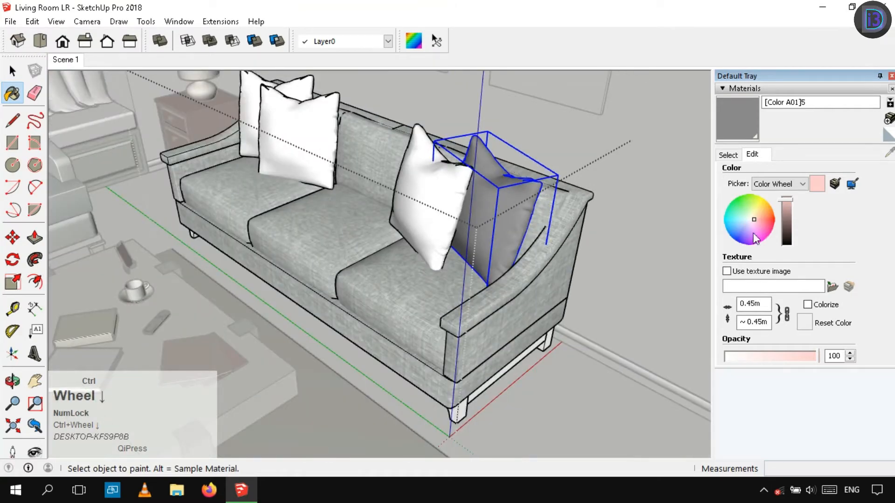
Step: Set the cloth26 image as the texture of the rear pillow's material
{"action": "left_click", "coordinate": [727, 270]}
{"action": "scroll", "coordinate": [309, 196], "scroll_direction": "down", "scroll_amount": 5}
{"action": "double_click", "coordinate": [308, 177]}
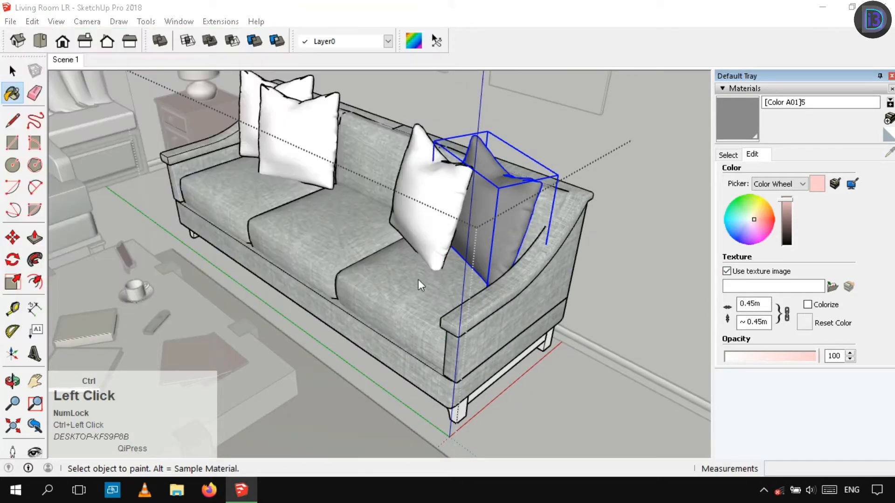
Step: Open the rear pillow beside the near armrest, select its faces and paint them with the plaid cloth material
{"action": "left_click", "coordinate": [413, 41]}
{"action": "double_click", "coordinate": [491, 210]}
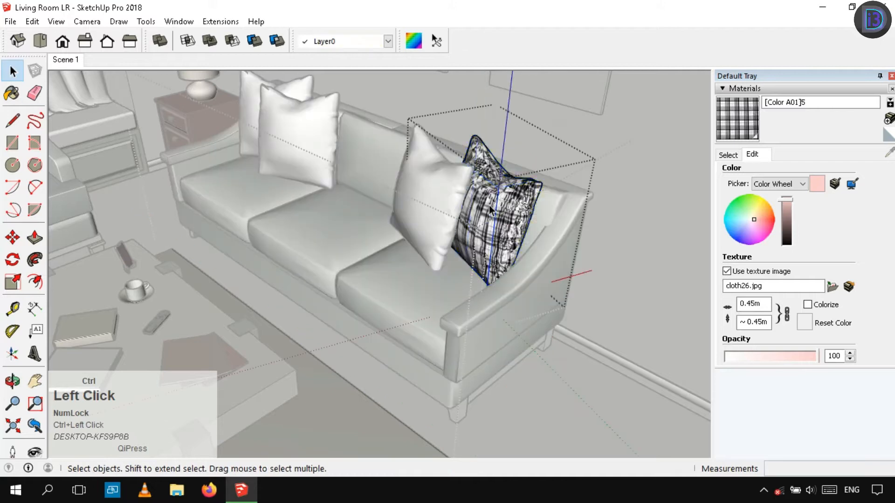
{"action": "right_click", "coordinate": [517, 214]}
{"action": "left_click", "coordinate": [553, 259]}
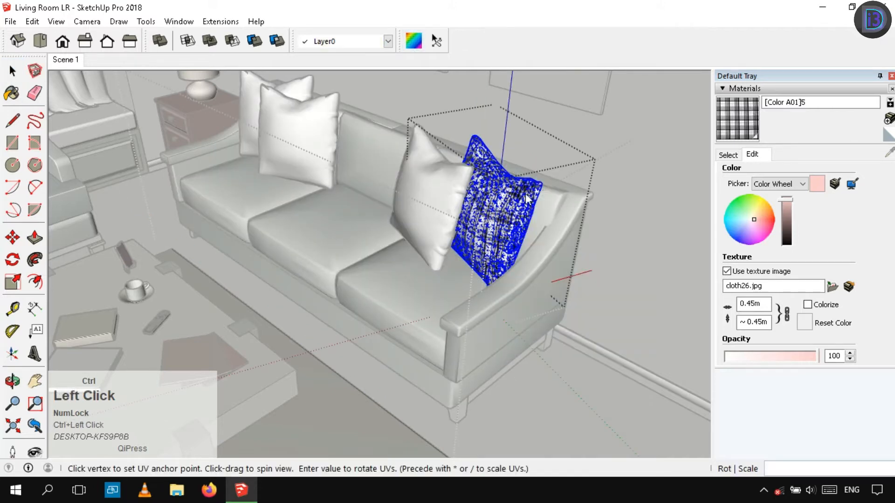
{"action": "scroll", "coordinate": [662, 155], "scroll_direction": "up", "scroll_amount": 3, "text": "ctrl"}
{"action": "left_click", "coordinate": [504, 199]}
{"action": "scroll", "coordinate": [476, 172], "scroll_direction": "up", "scroll_amount": 2}
{"action": "middle_click_drag", "start_coordinate": [476, 171], "coordinate": [412, 63]}
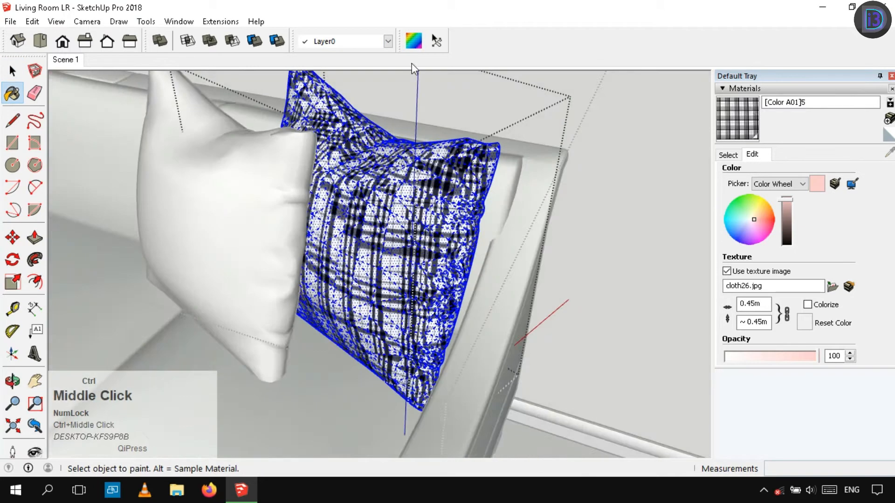
Step: Apply SketchUV's Box Map to the plaid texture on the rear pillow beside the near armrest
{"action": "left_click", "coordinate": [413, 41]}
{"action": "right_click", "coordinate": [403, 211]}
{"action": "left_click", "coordinate": [456, 259]}
{"action": "scroll", "coordinate": [456, 259], "scroll_direction": "down", "scroll_amount": 3}
{"action": "middle_click_drag", "start_coordinate": [309, 201], "coordinate": [414, 211]}
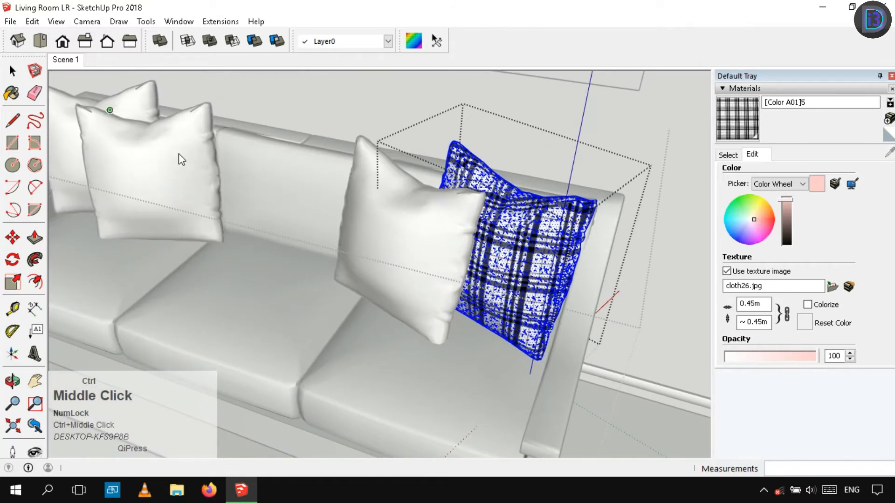
Step: Open the front pillow beside the near armrest and paint its faces with the plaid cloth material
{"action": "left_click", "coordinate": [12, 72]}
{"action": "left_click", "coordinate": [428, 231]}
{"action": "left_click", "coordinate": [414, 41]}
{"action": "right_click", "coordinate": [408, 215]}
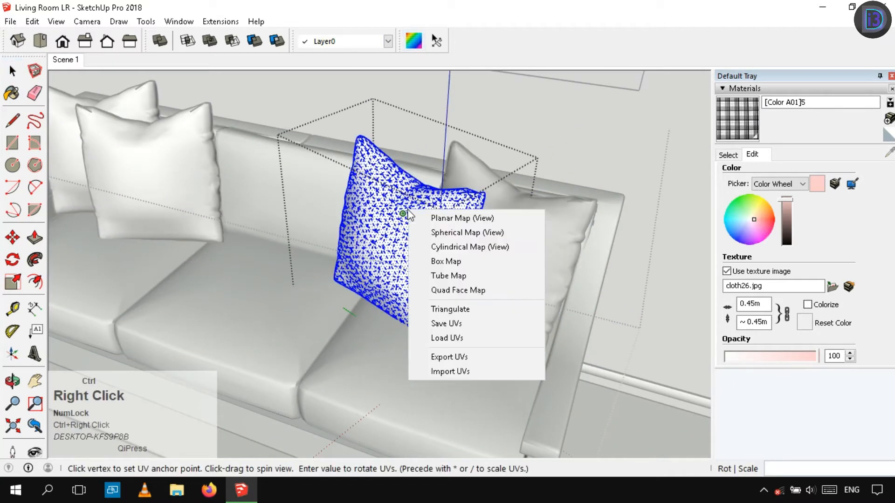
{"action": "left_click", "coordinate": [736, 118]}
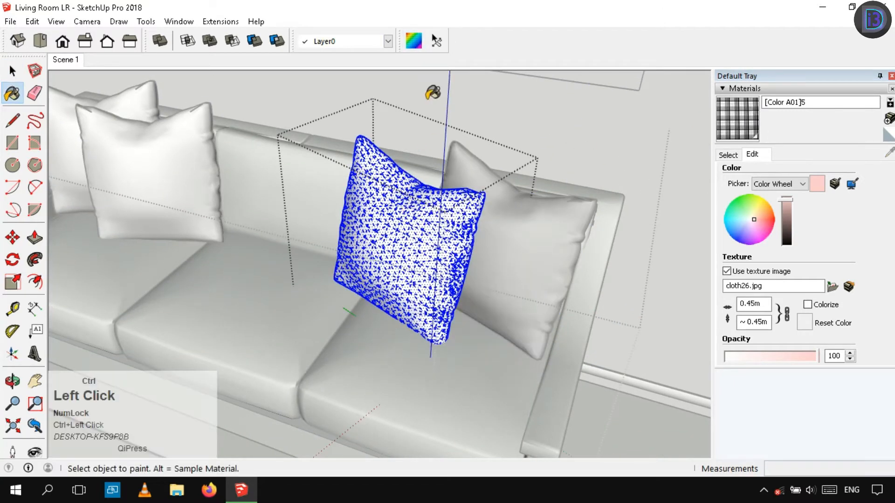
{"action": "left_click", "coordinate": [414, 224]}
Step: Remap the plaid texture on the front pillow beside the near armrest with SketchUV
{"action": "left_click", "coordinate": [414, 41]}
{"action": "right_click", "coordinate": [392, 205]}
{"action": "left_click", "coordinate": [420, 213]}
{"action": "scroll", "coordinate": [396, 210], "scroll_direction": "up", "scroll_amount": 3}
{"action": "middle_click_drag", "start_coordinate": [395, 233], "coordinate": [405, 261]}
{"action": "scroll", "coordinate": [298, 233], "scroll_direction": "down", "scroll_amount": 3}
{"action": "key", "text": "space"}
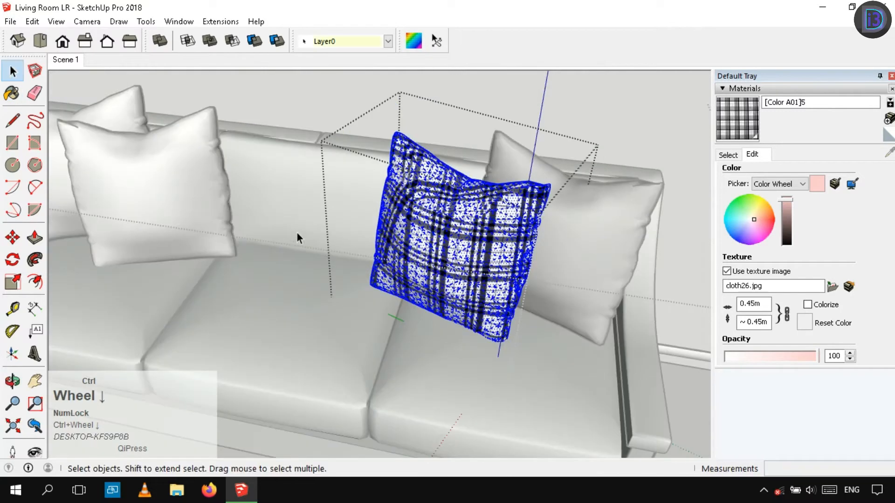
Step: Paint the front pillow near the far armrest with the plaid cloth and apply SketchUV's Box Map to it
{"action": "middle_click_drag", "start_coordinate": [297, 238], "coordinate": [452, 253], "text": "shift"}
{"action": "triple_click", "coordinate": [350, 206]}
{"action": "left_click", "coordinate": [320, 165]}
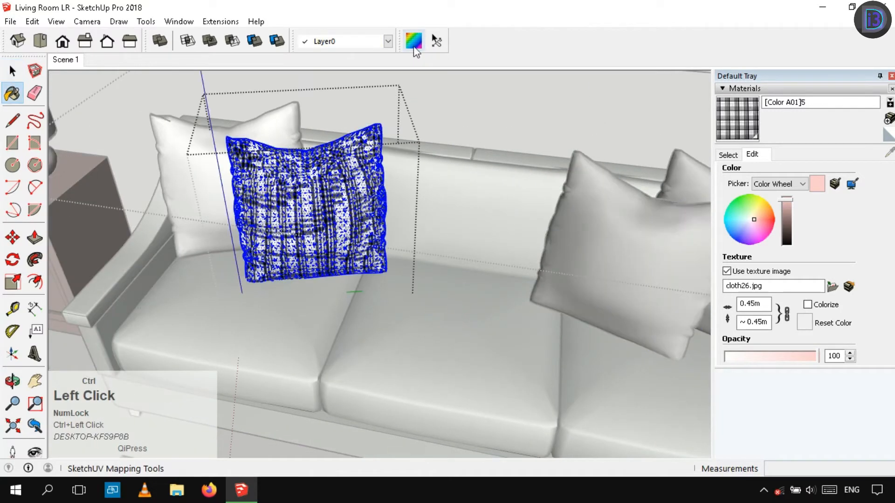
{"action": "left_click", "coordinate": [414, 41]}
{"action": "right_click", "coordinate": [337, 173]}
{"action": "left_click", "coordinate": [375, 224]}
Step: Paint the rear pillow at the far armrest with the plaid cloth, box-map it with SketchUV and close the pillow group
{"action": "scroll", "coordinate": [205, 194], "scroll_direction": "up", "scroll_amount": 2}
{"action": "middle_click_drag", "start_coordinate": [205, 194], "coordinate": [358, 226], "text": "shift"}
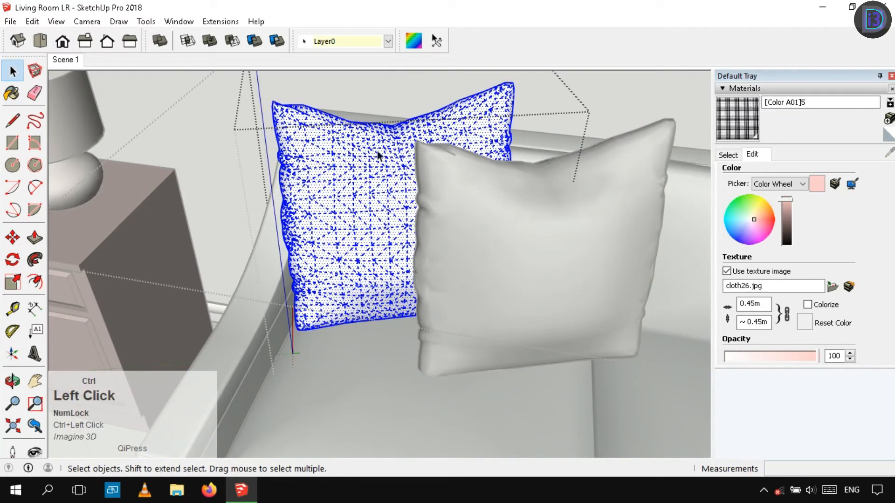
{"action": "left_click", "coordinate": [344, 176], "text": "ctrl"}
{"action": "right_click", "coordinate": [375, 171], "text": "ctrl"}
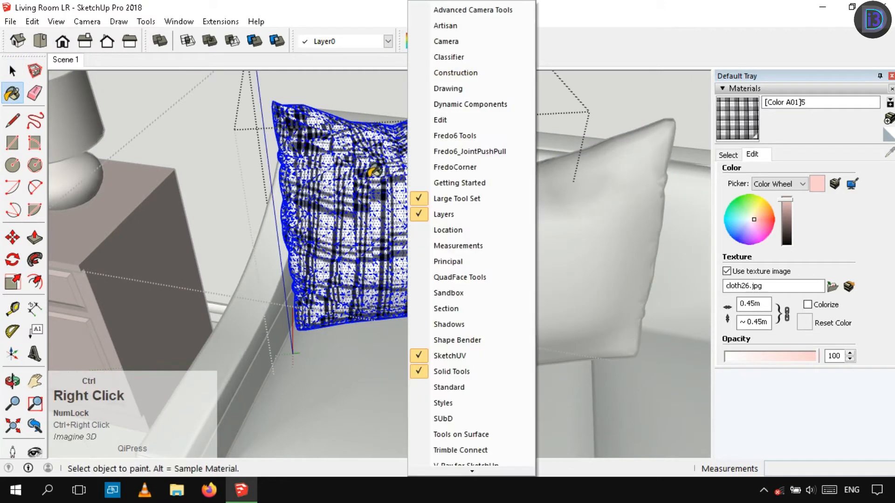
{"action": "left_click", "coordinate": [604, 26]}
{"action": "left_click", "coordinate": [437, 41]}
{"action": "right_click", "coordinate": [350, 170]}
{"action": "left_click", "coordinate": [375, 225]}
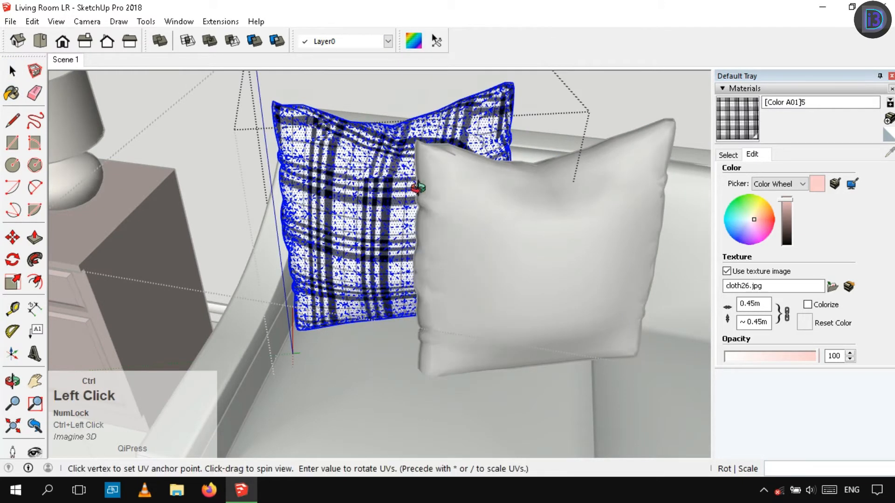
{"action": "right_click", "coordinate": [588, 117]}
{"action": "left_click", "coordinate": [608, 124]}
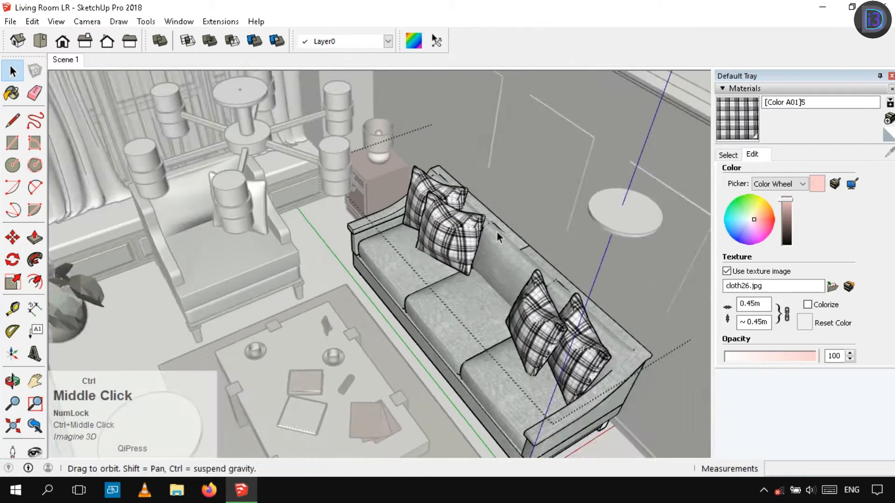
Step: Open the armchair's pillow, paint and remap it with the plaid cloth material, and close the pillow group
{"action": "scroll", "coordinate": [401, 151], "scroll_direction": "up", "scroll_amount": 3}
{"action": "middle_click_drag", "start_coordinate": [497, 232], "coordinate": [380, 241]}
{"action": "double_click", "coordinate": [401, 151]}
{"action": "scroll", "coordinate": [401, 151], "scroll_direction": "up", "scroll_amount": 3}
{"action": "triple_click", "coordinate": [380, 240]}
{"action": "key", "text": "b"}
{"action": "left_click", "coordinate": [429, 186]}
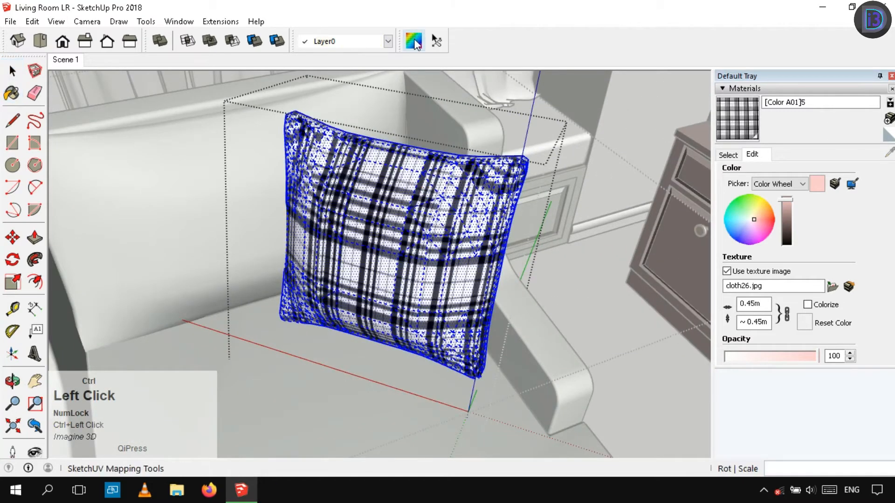
{"action": "right_click", "coordinate": [543, 243]}
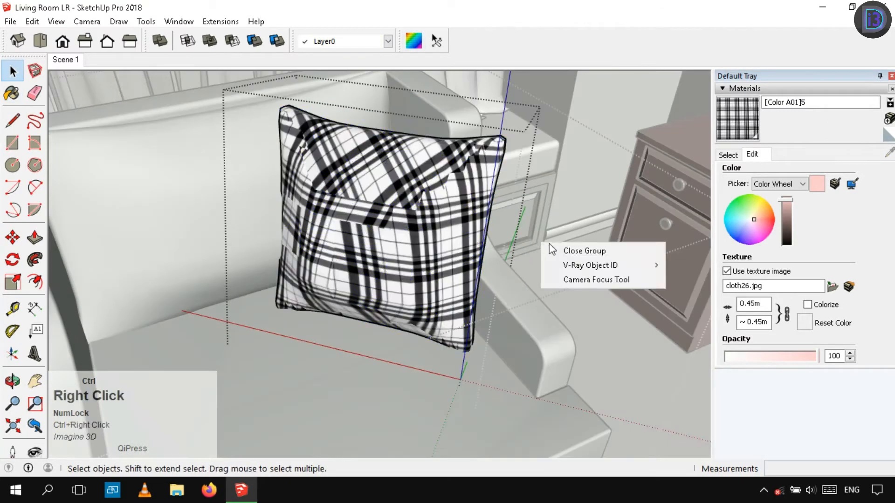
{"action": "left_click", "coordinate": [584, 251]}
Step: Leave the armchair group and paint the window seat cushion beside the side table with the Color A01 swatch
{"action": "scroll", "coordinate": [543, 243], "scroll_direction": "down", "scroll_amount": 3}
{"action": "middle_click_drag", "start_coordinate": [543, 244], "coordinate": [421, 232]}
{"action": "scroll", "coordinate": [448, 237], "scroll_direction": "down", "scroll_amount": 5}
{"action": "left_click", "coordinate": [588, 183]}
{"action": "scroll", "coordinate": [451, 232], "scroll_direction": "down", "scroll_amount": 2}
{"action": "scroll", "coordinate": [451, 235], "scroll_direction": "up", "scroll_amount": 3}
{"action": "scroll", "coordinate": [456, 235], "scroll_direction": "up", "scroll_amount": 2}
{"action": "scroll", "coordinate": [423, 226], "scroll_direction": "down", "scroll_amount": 5}
{"action": "left_click", "coordinate": [626, 289]}
{"action": "scroll", "coordinate": [419, 280], "scroll_direction": "up", "scroll_amount": 3}
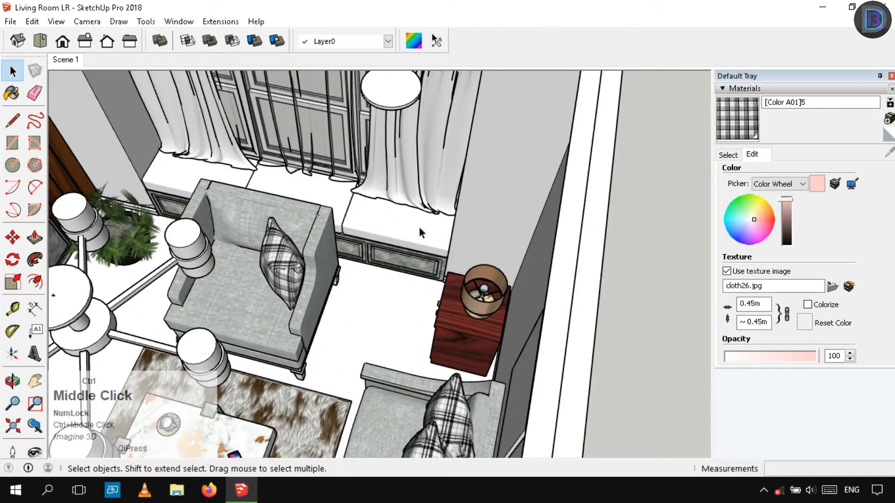
{"action": "left_click", "coordinate": [728, 155]}
{"action": "left_click", "coordinate": [735, 198]}
{"action": "left_click", "coordinate": [444, 228]}
Step: Set the cloth4 image as the texture of the window seat cushion's material and close the cushion group
{"action": "scroll", "coordinate": [444, 228], "scroll_direction": "up", "scroll_amount": 3}
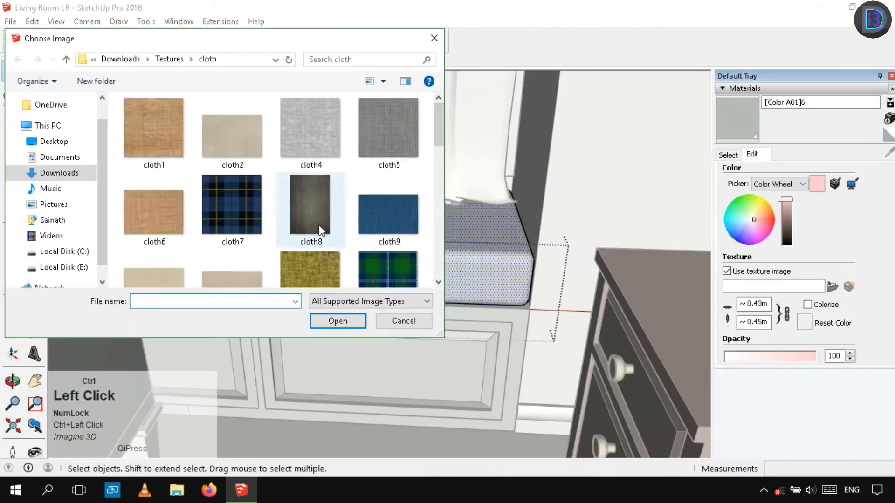
{"action": "scroll", "coordinate": [321, 228], "scroll_direction": "down", "scroll_amount": 1}
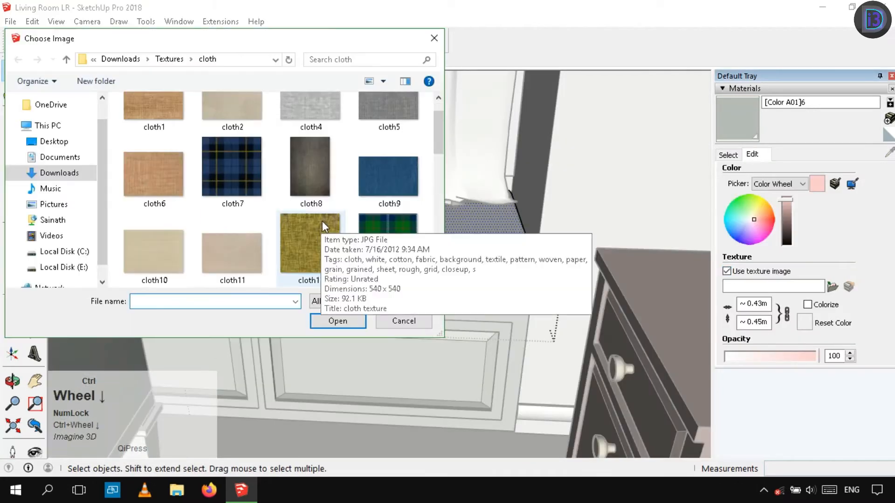
{"action": "scroll", "coordinate": [322, 221], "scroll_direction": "up", "scroll_amount": 1}
{"action": "left_click", "coordinate": [326, 129]}
{"action": "scroll", "coordinate": [320, 185], "scroll_direction": "down", "scroll_amount": 1}
{"action": "scroll", "coordinate": [326, 184], "scroll_direction": "down", "scroll_amount": 3}
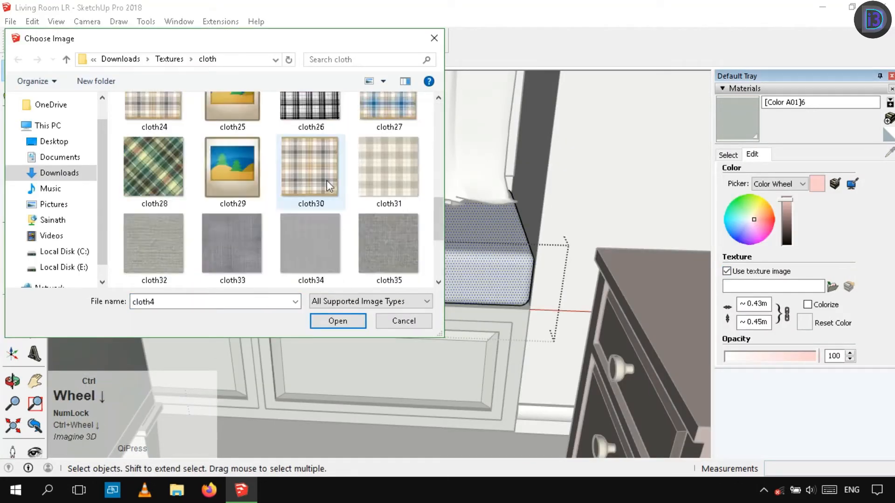
{"action": "scroll", "coordinate": [332, 184], "scroll_direction": "down", "scroll_amount": 1}
{"action": "scroll", "coordinate": [332, 186], "scroll_direction": "up", "scroll_amount": 1}
{"action": "scroll", "coordinate": [332, 180], "scroll_direction": "up", "scroll_amount": 4}
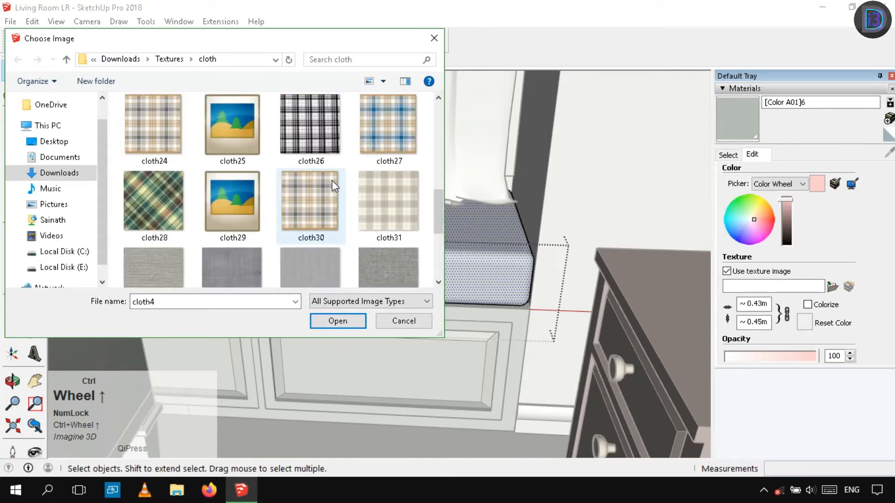
{"action": "left_click", "coordinate": [340, 326]}
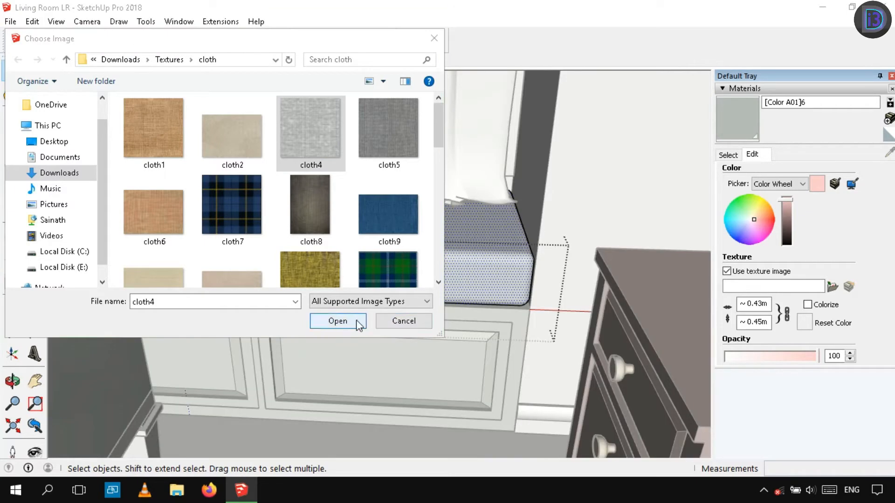
{"action": "middle_click_drag", "start_coordinate": [359, 319], "coordinate": [434, 320]}
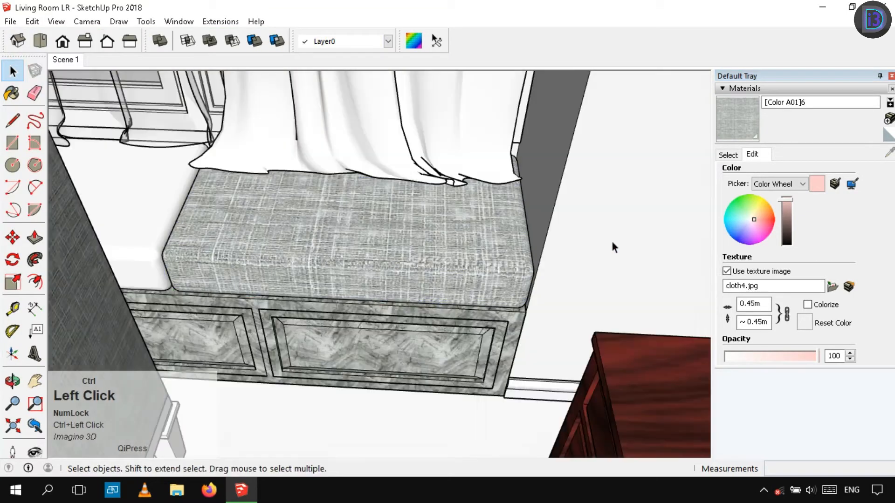
Step: Reopen the window seat cushion and try darker and lighter tints on its cloth4 material
{"action": "scroll", "coordinate": [429, 301], "scroll_direction": "down", "scroll_amount": 6, "text": "ctrl"}
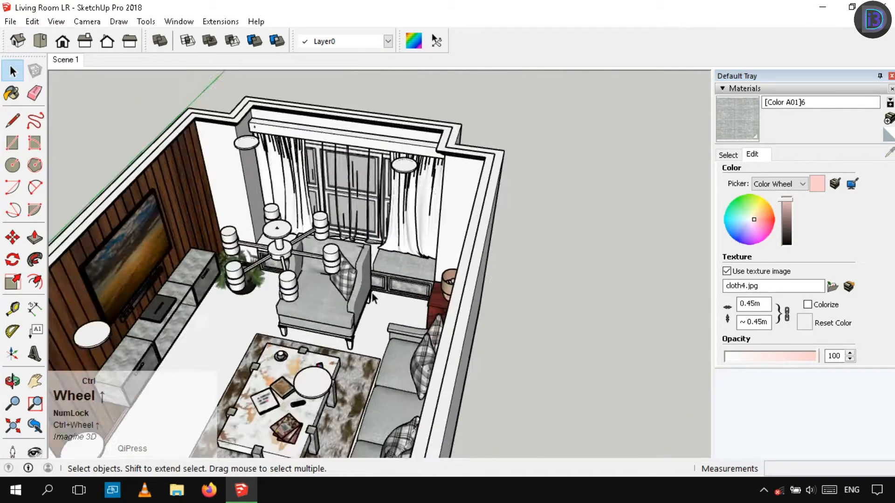
{"action": "scroll", "coordinate": [441, 241], "scroll_direction": "up", "scroll_amount": 6, "text": "ctrl"}
{"action": "left_click", "coordinate": [441, 241], "text": "ctrl"}
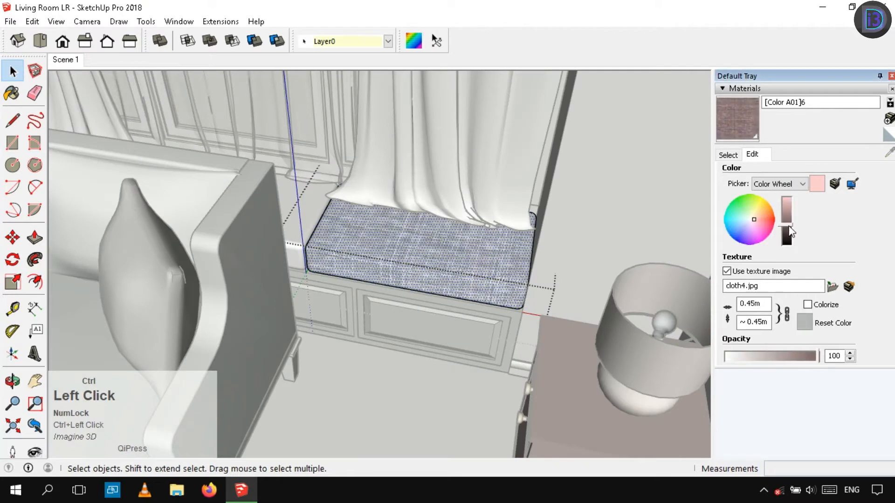
{"action": "scroll", "coordinate": [503, 269], "scroll_direction": "up", "scroll_amount": 4, "text": "ctrl"}
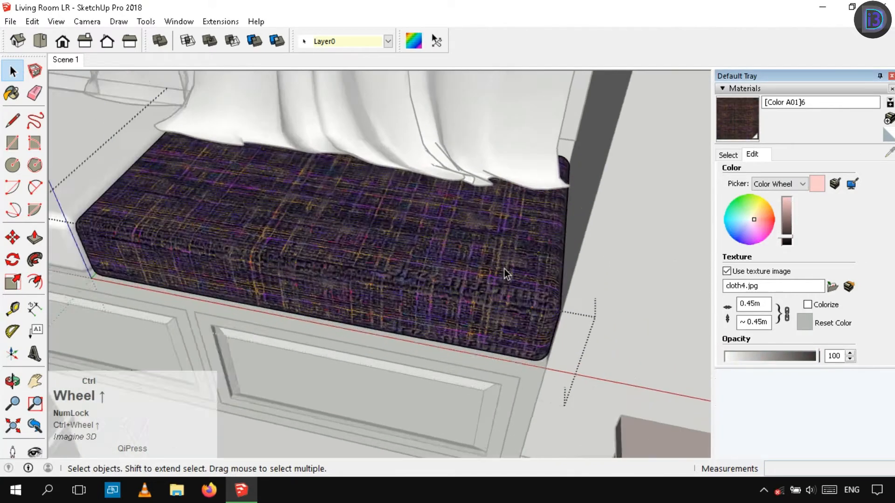
{"action": "scroll", "coordinate": [445, 242], "scroll_direction": "down", "scroll_amount": 4, "text": "ctrl"}
{"action": "left_click_drag", "start_coordinate": [789, 239], "coordinate": [788, 199], "text": "ctrl"}
{"action": "scroll", "coordinate": [461, 255], "scroll_direction": "up", "scroll_amount": 3, "text": "ctrl"}
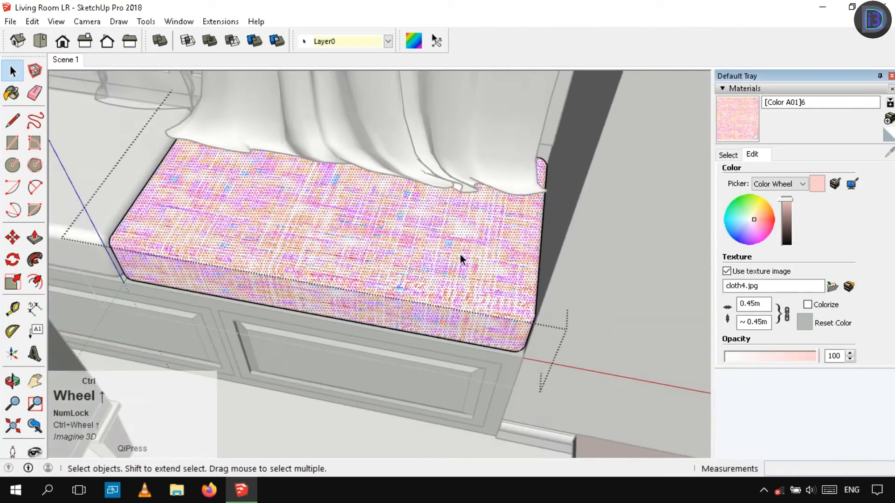
{"action": "scroll", "coordinate": [670, 219], "scroll_direction": "down", "scroll_amount": 2, "text": "ctrl"}
Step: Clear the cushion material's texture, reload the cloth4 image and close the cushion group
{"action": "left_click", "coordinate": [726, 271], "text": "ctrl"}
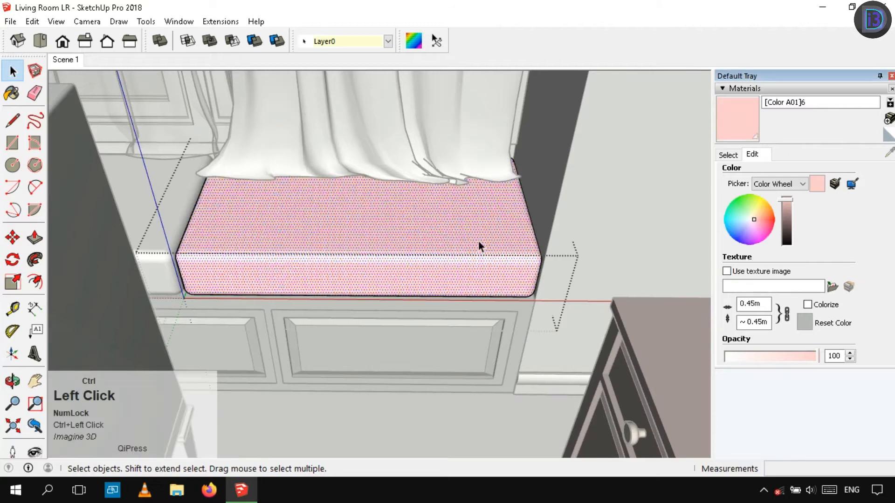
{"action": "left_click", "coordinate": [749, 276]}
{"action": "left_click", "coordinate": [315, 133]}
{"action": "left_click", "coordinate": [344, 320]}
{"action": "scroll", "coordinate": [406, 278], "scroll_direction": "down", "scroll_amount": 3}
{"action": "right_click", "coordinate": [568, 229]}
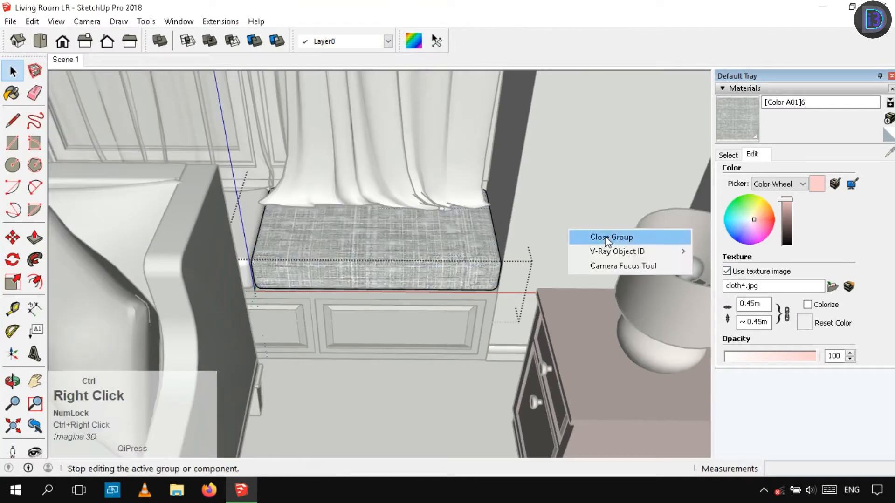
{"action": "left_click", "coordinate": [605, 238]}
Step: Open the window seat cushion, select its faces and apply SketchUV's Box Map to the cloth4 texture
{"action": "middle_click_drag", "start_coordinate": [521, 261], "coordinate": [439, 274]}
{"action": "scroll", "coordinate": [439, 274], "scroll_direction": "down", "scroll_amount": 2}
{"action": "scroll", "coordinate": [439, 274], "scroll_direction": "up", "scroll_amount": 3}
{"action": "left_click", "coordinate": [465, 270]}
{"action": "left_click", "coordinate": [416, 48]}
{"action": "right_click", "coordinate": [436, 235]}
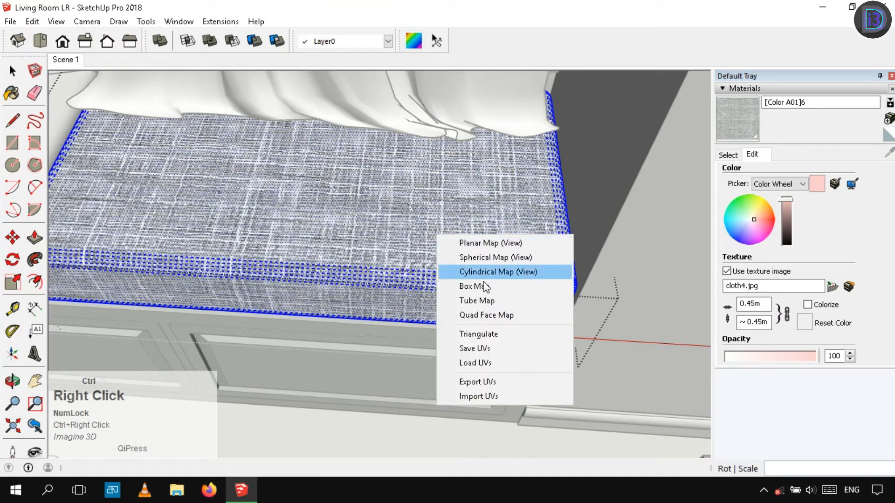
{"action": "left_click", "coordinate": [483, 285]}
Step: Repaint the cushion's selected faces with the cloth4 material and close the group
{"action": "middle_click_drag", "start_coordinate": [507, 287], "coordinate": [519, 180]}
{"action": "key", "text": "b"}
{"action": "left_click", "coordinate": [489, 192]}
{"action": "middle_click_drag", "start_coordinate": [468, 192], "coordinate": [445, 259]}
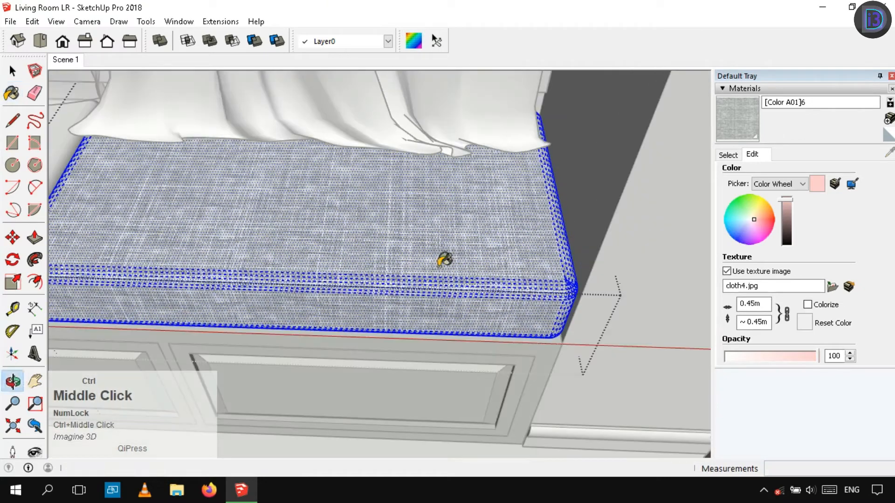
{"action": "key", "text": "space"}
{"action": "left_click", "coordinate": [645, 272]}
{"action": "left_click", "coordinate": [646, 272]}
Step: Paint the remaining white window seat cushions with the same cloth4 material
{"action": "scroll", "coordinate": [256, 255], "scroll_direction": "down", "scroll_amount": 3}
{"action": "scroll", "coordinate": [256, 255], "scroll_direction": "up", "scroll_amount": 2}
{"action": "middle_click_drag", "start_coordinate": [255, 255], "coordinate": [432, 275]}
{"action": "left_click", "coordinate": [728, 154]}
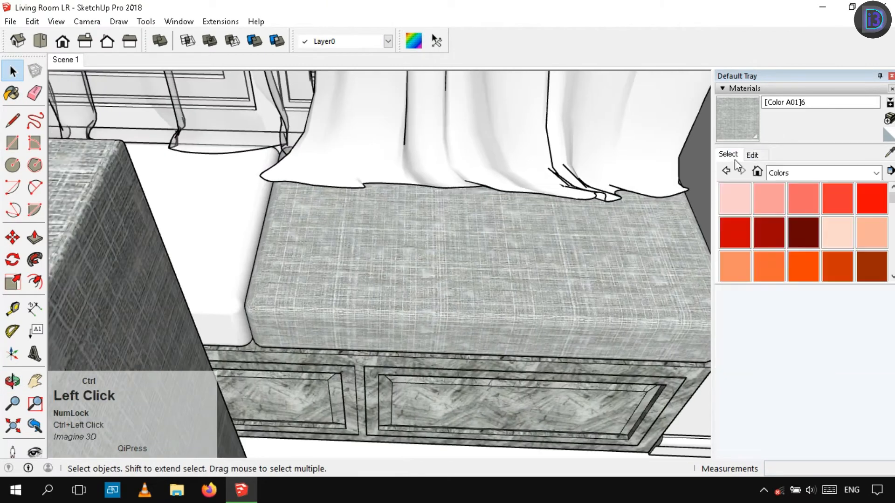
{"action": "middle_click_drag", "start_coordinate": [222, 199], "coordinate": [208, 266]}
{"action": "key", "text": "space"}
{"action": "scroll", "coordinate": [339, 310], "scroll_direction": "up", "scroll_amount": 5}
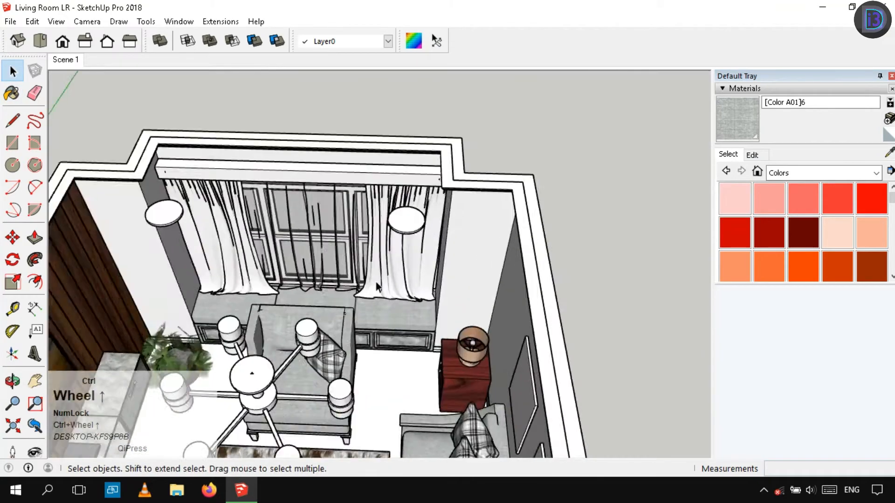
Step: Open the window curtain on the sofa side, select all its geometry and paint it with the White color
{"action": "scroll", "coordinate": [375, 282], "scroll_direction": "up", "scroll_amount": 3}
{"action": "middle_click_drag", "start_coordinate": [376, 282], "coordinate": [387, 252]}
{"action": "double_click", "coordinate": [441, 316]}
{"action": "double_click", "coordinate": [424, 265]}
{"action": "middle_click_drag", "start_coordinate": [441, 316], "coordinate": [401, 237]}
{"action": "triple_click", "coordinate": [424, 265]}
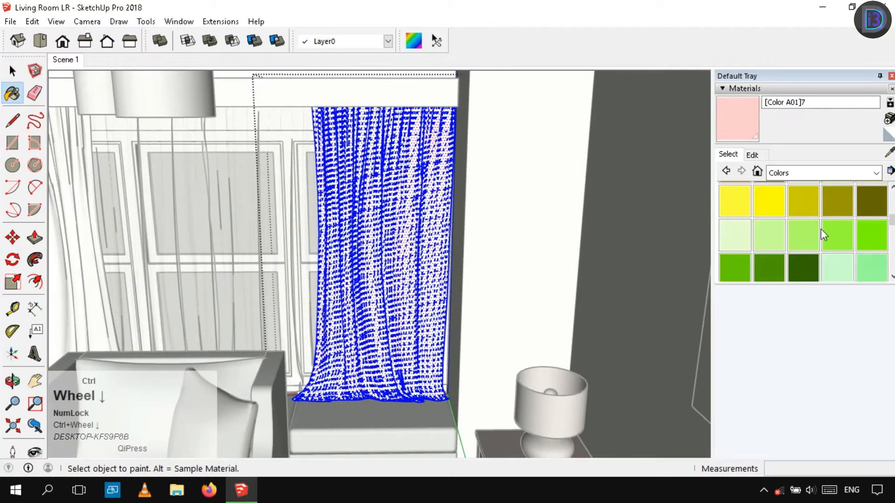
{"action": "scroll", "coordinate": [821, 230], "scroll_direction": "down", "scroll_amount": 3}
{"action": "scroll", "coordinate": [825, 245], "scroll_direction": "down", "scroll_amount": 2}
{"action": "left_click", "coordinate": [763, 213]}
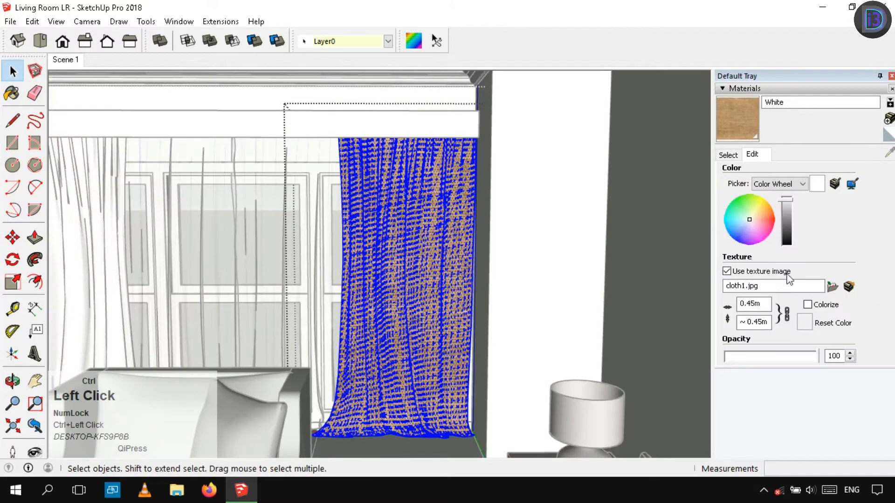
Step: Replace the curtain material's texture with the cloth40 image from the cloth folder
{"action": "left_click", "coordinate": [777, 274]}
{"action": "left_click", "coordinate": [778, 273]}
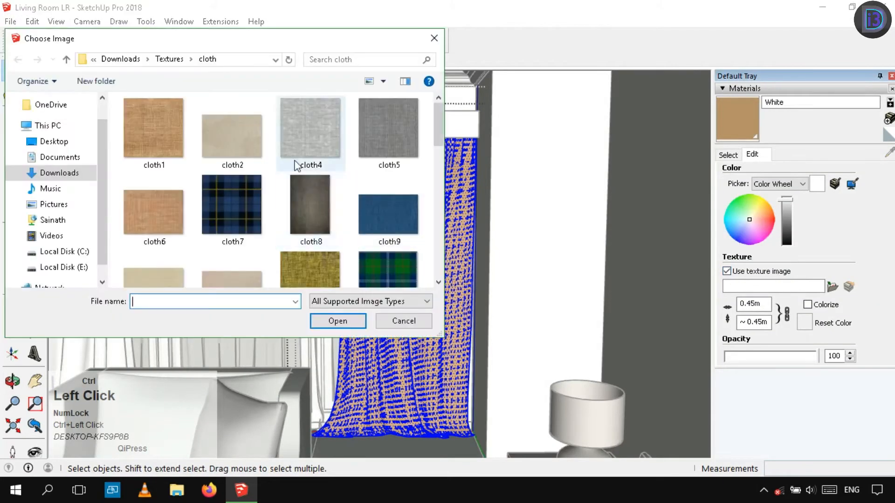
{"action": "scroll", "coordinate": [326, 196], "scroll_direction": "down", "scroll_amount": 3}
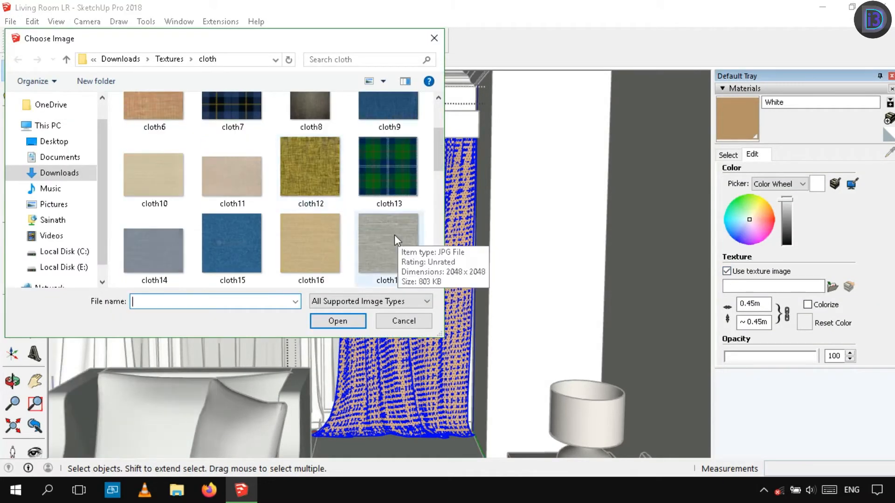
{"action": "left_click", "coordinate": [308, 172]}
{"action": "scroll", "coordinate": [322, 200], "scroll_direction": "down", "scroll_amount": 3}
{"action": "scroll", "coordinate": [336, 213], "scroll_direction": "down", "scroll_amount": 4}
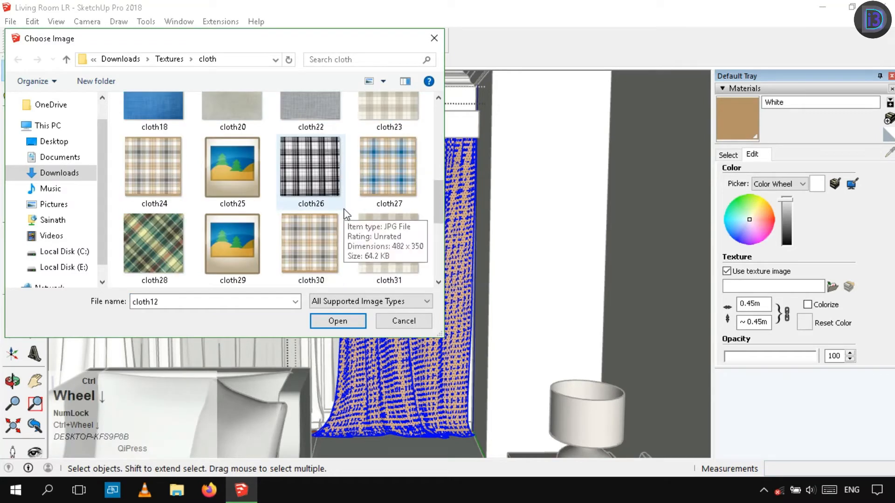
{"action": "scroll", "coordinate": [346, 215], "scroll_direction": "up", "scroll_amount": 3}
{"action": "scroll", "coordinate": [345, 214], "scroll_direction": "down", "scroll_amount": 5}
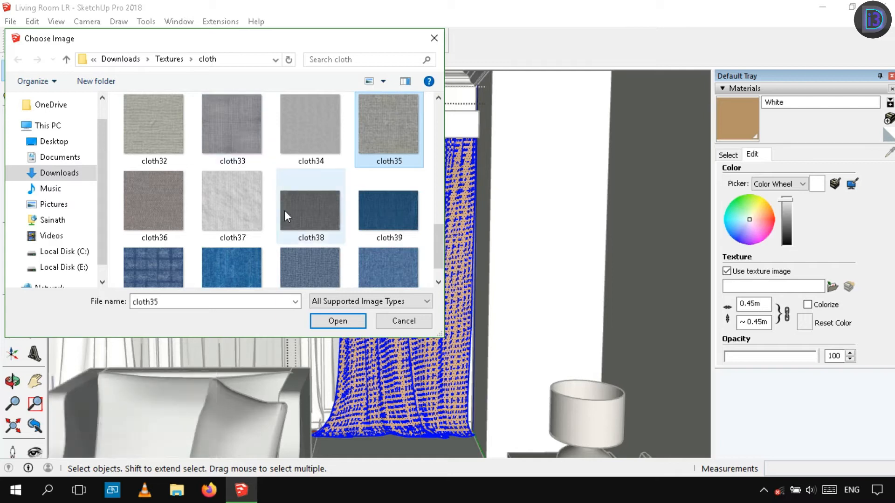
{"action": "scroll", "coordinate": [285, 210], "scroll_direction": "down", "scroll_amount": 1}
{"action": "left_click", "coordinate": [152, 247]}
{"action": "left_click", "coordinate": [337, 321]}
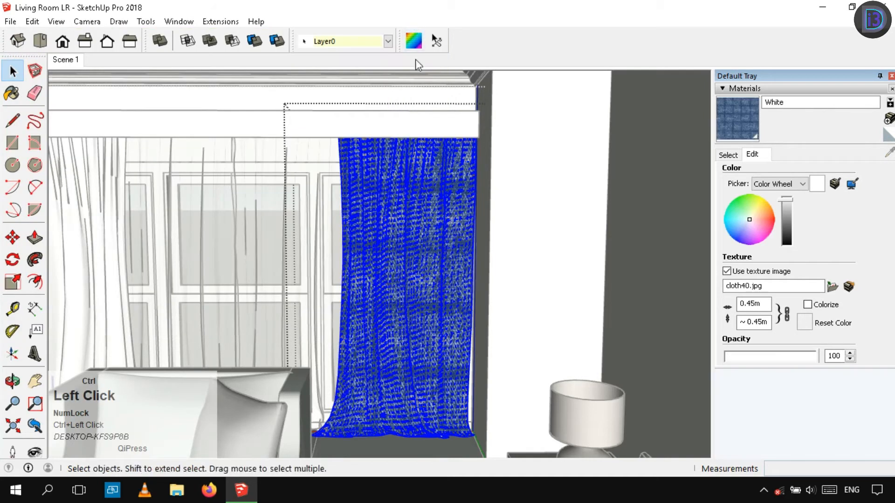
Step: Map the cloth40 texture onto the curtain's selected faces with SketchUV and close the curtain group
{"action": "right_click", "coordinate": [410, 194]}
{"action": "left_click", "coordinate": [437, 214]}
{"action": "right_click", "coordinate": [533, 217]}
{"action": "left_click", "coordinate": [23, 77]}
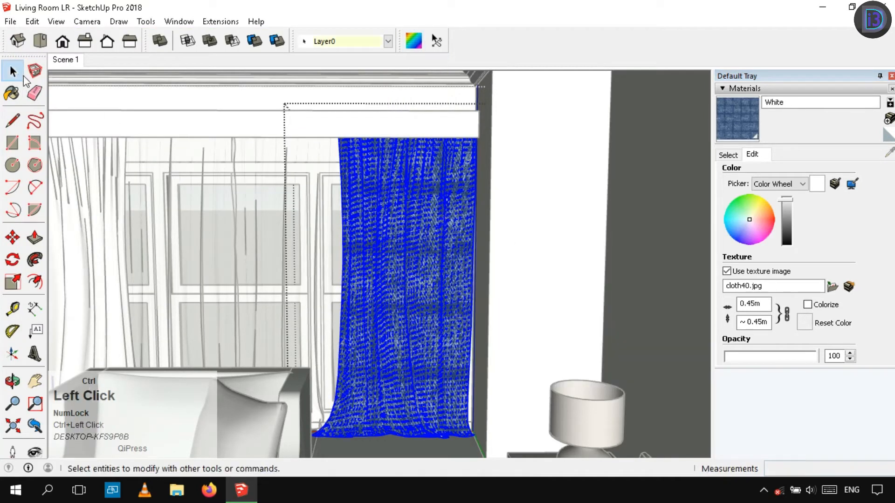
{"action": "left_click", "coordinate": [526, 219]}
{"action": "middle_click_drag", "start_coordinate": [517, 210], "coordinate": [488, 255]}
{"action": "scroll", "coordinate": [489, 251], "scroll_direction": "down", "scroll_amount": 8}
{"action": "left_click", "coordinate": [546, 195]}
Step: Open the opposite window curtain, select its geometry and texture it with the same cloth40 fabric
{"action": "scroll", "coordinate": [428, 242], "scroll_direction": "up", "scroll_amount": 8}
{"action": "middle_click_drag", "start_coordinate": [433, 242], "coordinate": [382, 219]}
{"action": "middle_click_drag", "start_coordinate": [382, 219], "coordinate": [441, 214], "text": "shift"}
{"action": "double_click", "coordinate": [472, 173]}
{"action": "double_click", "coordinate": [473, 173]}
{"action": "left_click", "coordinate": [725, 155]}
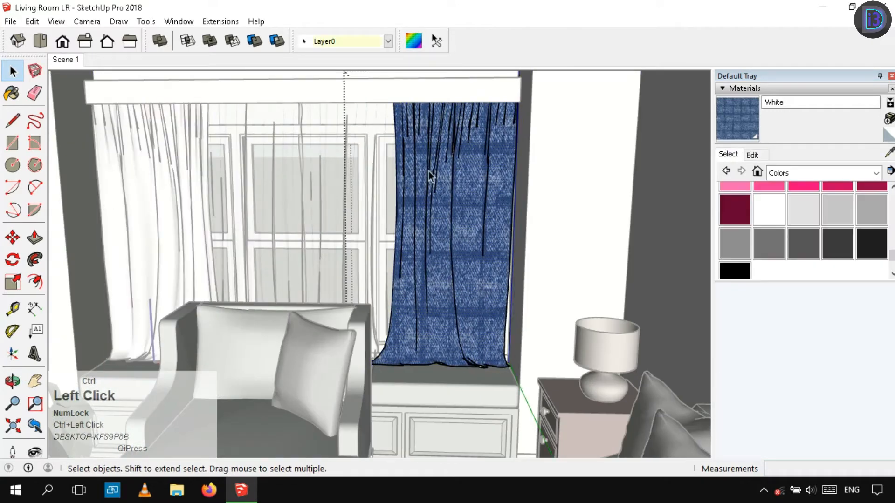
{"action": "left_click", "coordinate": [446, 188]}
{"action": "middle_click_drag", "start_coordinate": [363, 187], "coordinate": [519, 189], "text": "shift"}
{"action": "scroll", "coordinate": [325, 186], "scroll_direction": "up", "scroll_amount": 3}
{"action": "key", "text": "space"}
{"action": "double_click", "coordinate": [326, 191]}
{"action": "triple_click", "coordinate": [326, 191]}
{"action": "key", "text": "b"}
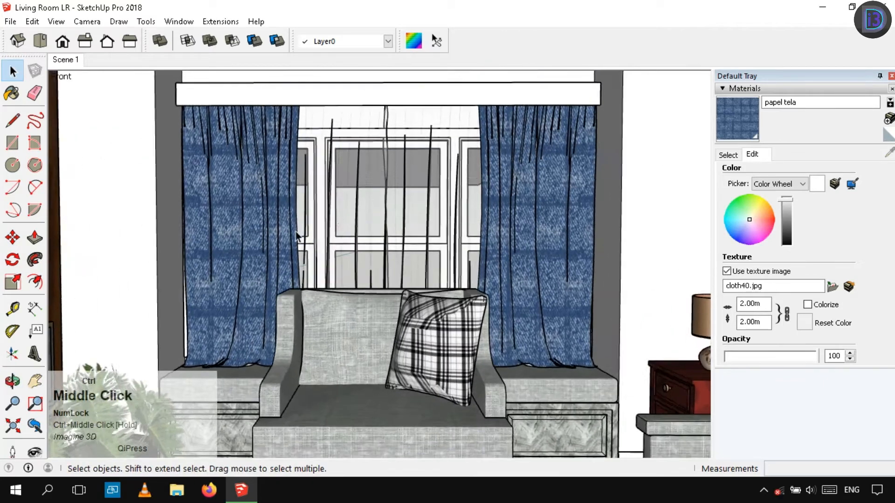
Step: Select the window curtain on the TV wall side and move it by about 0.06 m
{"action": "scroll", "coordinate": [296, 233], "scroll_direction": "up", "scroll_amount": 3}
{"action": "middle_click_drag", "start_coordinate": [297, 233], "coordinate": [383, 281], "text": "ctrl"}
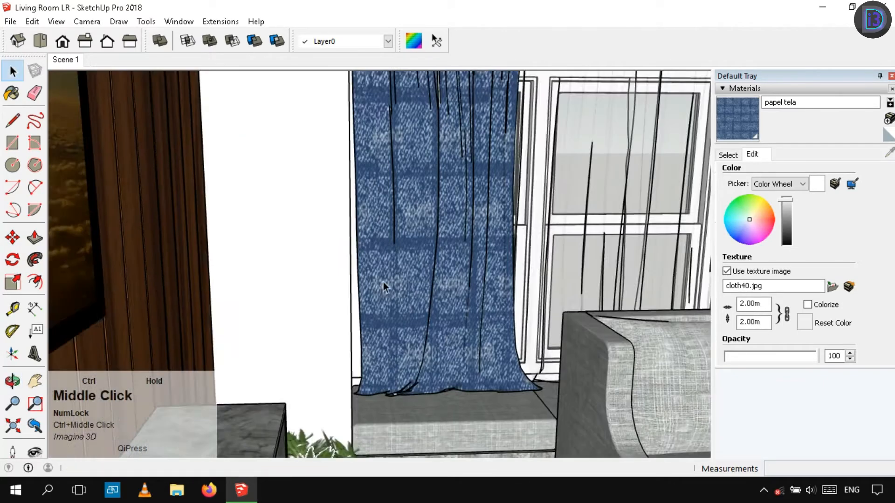
{"action": "double_click", "coordinate": [447, 298], "text": "ctrl"}
{"action": "middle_click_drag", "start_coordinate": [447, 299], "coordinate": [390, 338], "text": "shift"}
{"action": "left_click", "coordinate": [424, 289]}
{"action": "key", "text": "m"}
{"action": "left_click", "coordinate": [503, 175]}
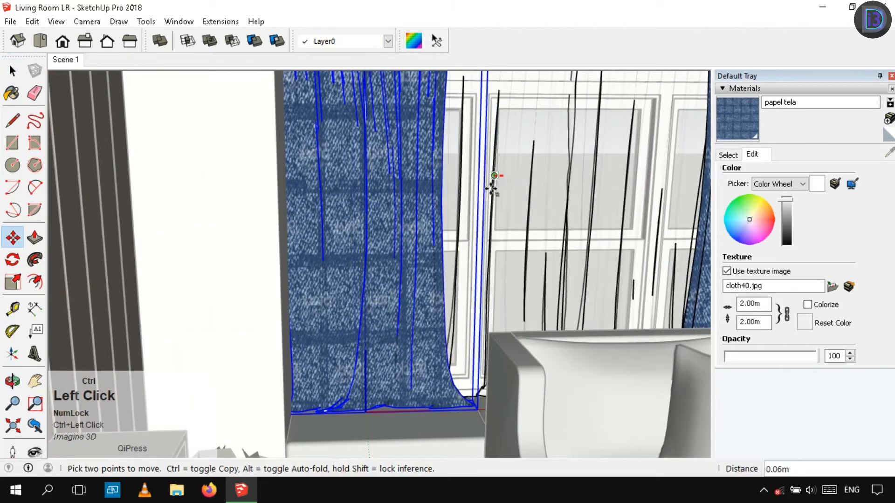
{"action": "key", "text": "space"}
Step: Move the same curtain again using the wall corner endpoint at its base, and deselect it
{"action": "scroll", "coordinate": [296, 369], "scroll_direction": "up", "scroll_amount": 4}
{"action": "middle_click_drag", "start_coordinate": [296, 354], "coordinate": [306, 374]}
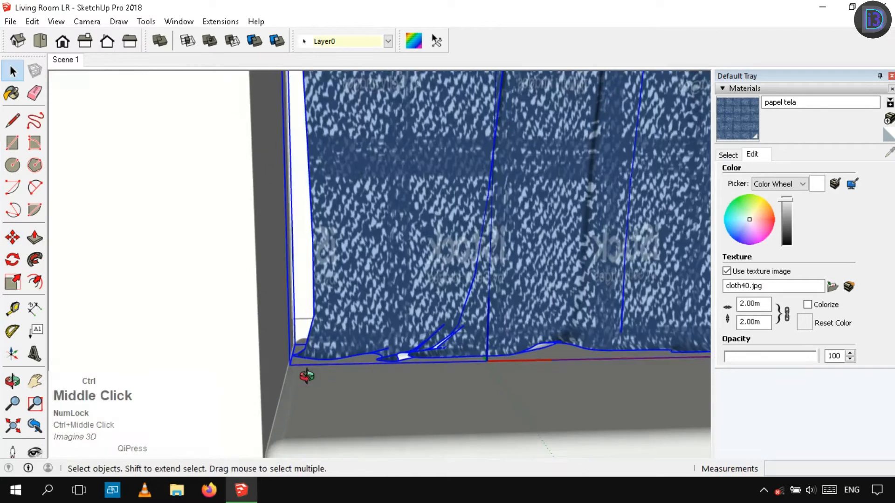
{"action": "scroll", "coordinate": [289, 365], "scroll_direction": "up", "scroll_amount": 4}
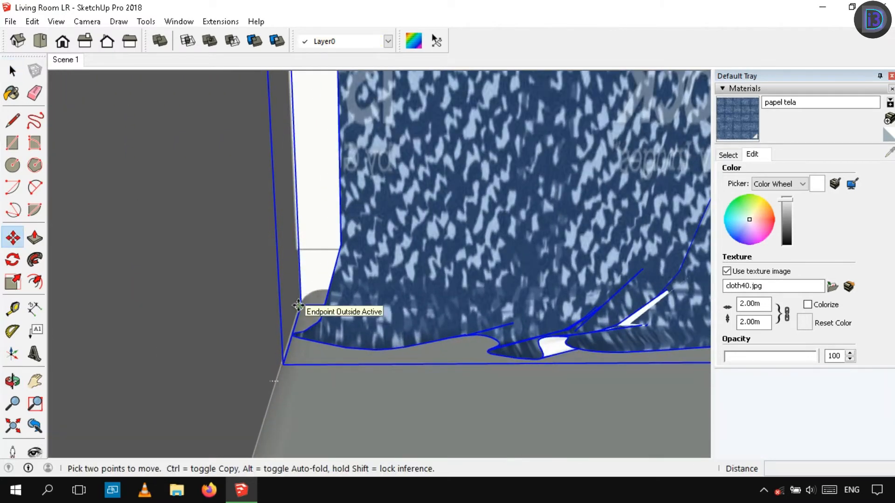
{"action": "left_click", "coordinate": [298, 305]}
{"action": "key", "text": "space"}
{"action": "scroll", "coordinate": [308, 313], "scroll_direction": "down", "scroll_amount": 12}
{"action": "middle_click_drag", "start_coordinate": [418, 290], "coordinate": [405, 326]}
{"action": "left_click", "coordinate": [576, 170]}
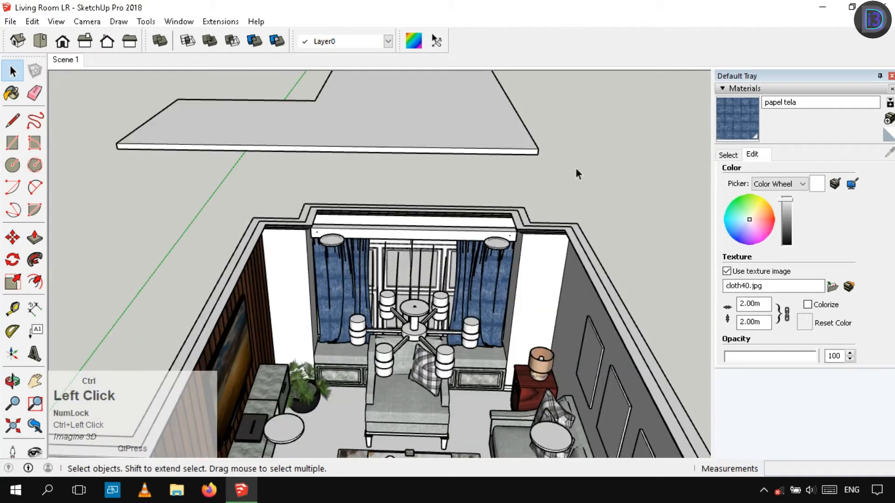
Step: Open the wall picture nearest the door, select its geometry and paint it plain white
{"action": "scroll", "coordinate": [495, 289], "scroll_direction": "up", "scroll_amount": 5}
{"action": "middle_click_drag", "start_coordinate": [495, 289], "coordinate": [503, 196]}
{"action": "scroll", "coordinate": [532, 228], "scroll_direction": "down", "scroll_amount": 10}
{"action": "left_click", "coordinate": [556, 260]}
{"action": "scroll", "coordinate": [414, 228], "scroll_direction": "up", "scroll_amount": 5}
{"action": "middle_click_drag", "start_coordinate": [373, 219], "coordinate": [509, 266]}
{"action": "scroll", "coordinate": [414, 229], "scroll_direction": "up", "scroll_amount": 4}
{"action": "scroll", "coordinate": [504, 266], "scroll_direction": "down", "scroll_amount": 10}
{"action": "middle_click_drag", "start_coordinate": [288, 252], "coordinate": [425, 257]}
{"action": "scroll", "coordinate": [424, 258], "scroll_direction": "up", "scroll_amount": 8}
{"action": "triple_click", "coordinate": [382, 256]}
{"action": "scroll", "coordinate": [815, 219], "scroll_direction": "up", "scroll_amount": 5}
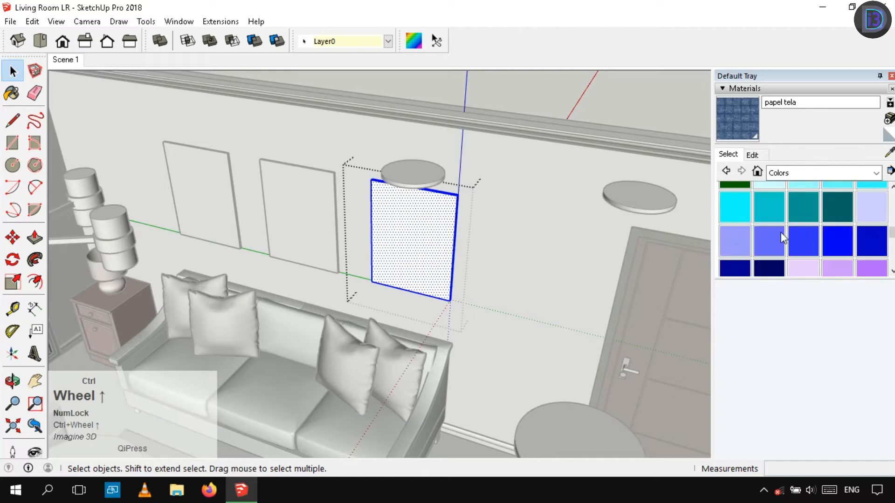
{"action": "scroll", "coordinate": [785, 233], "scroll_direction": "down", "scroll_amount": 2}
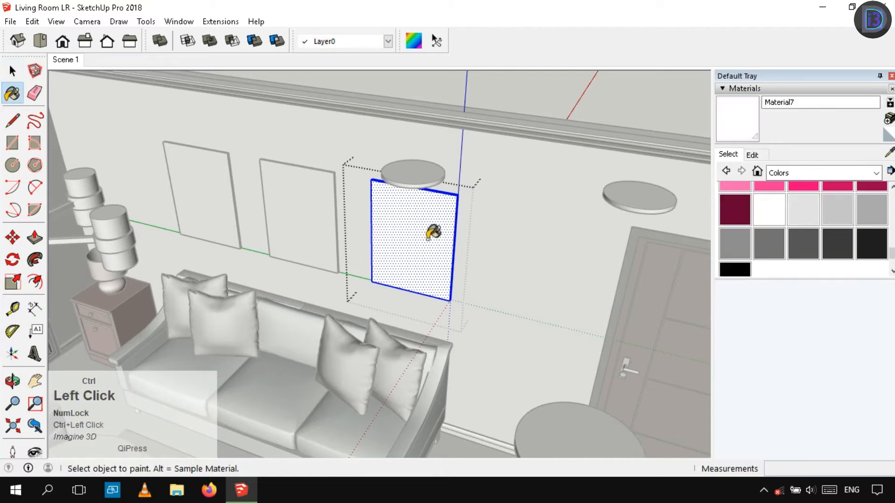
Step: Load the Abstract17 image from the Textures > Abstract folder as the picture material's texture
{"action": "left_click", "coordinate": [726, 271]}
{"action": "left_click", "coordinate": [169, 59]}
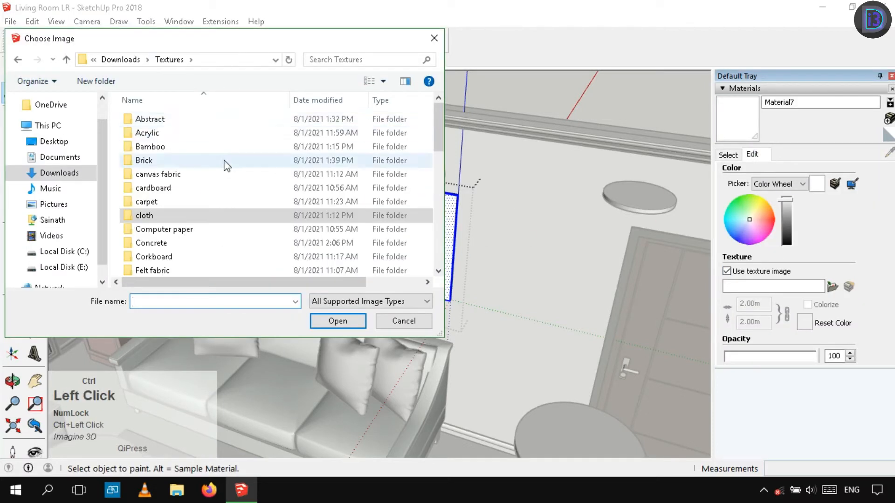
{"action": "double_click", "coordinate": [169, 119]}
{"action": "scroll", "coordinate": [275, 187], "scroll_direction": "down", "scroll_amount": 5}
{"action": "left_click", "coordinate": [391, 175]}
{"action": "left_click", "coordinate": [337, 320]}
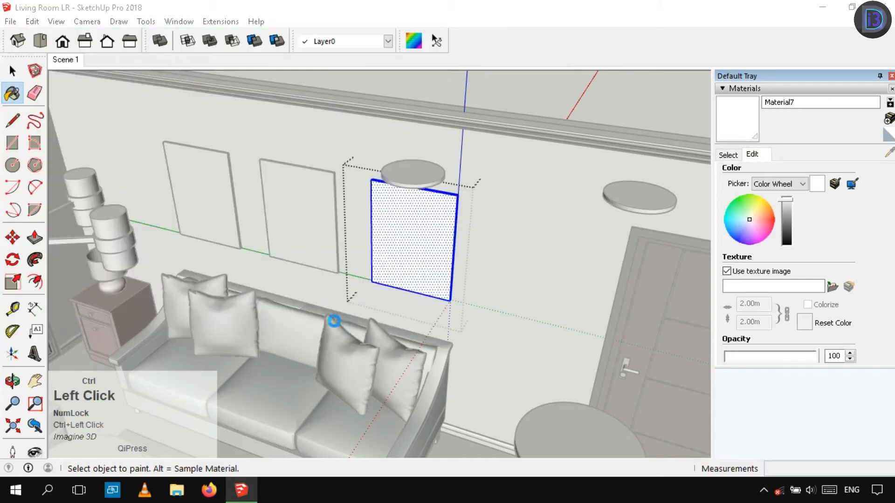
Step: Map the Abstract17 texture onto the selected picture with SketchUV
{"action": "scroll", "coordinate": [386, 255], "scroll_direction": "up", "scroll_amount": 3, "text": "ctrl"}
{"action": "middle_click_drag", "start_coordinate": [387, 255], "coordinate": [452, 164], "text": "ctrl"}
{"action": "right_click", "coordinate": [402, 214], "text": "ctrl"}
{"action": "left_click", "coordinate": [428, 248], "text": "ctrl"}
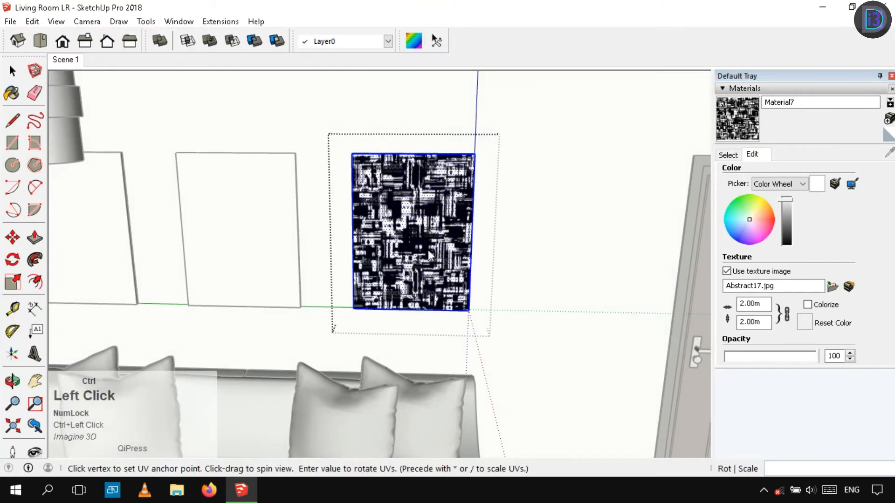
{"action": "middle_click_drag", "start_coordinate": [428, 250], "coordinate": [439, 234], "text": "ctrl"}
{"action": "scroll", "coordinate": [439, 234], "scroll_direction": "up", "scroll_amount": 2, "text": "ctrl"}
{"action": "scroll", "coordinate": [437, 235], "scroll_direction": "down", "scroll_amount": 2, "text": "ctrl"}
Step: Open the middle wall picture, paint it with Color M00 and load a blue marbled abstract image as its texture
{"action": "middle_click_drag", "start_coordinate": [392, 259], "coordinate": [567, 274], "text": "shift"}
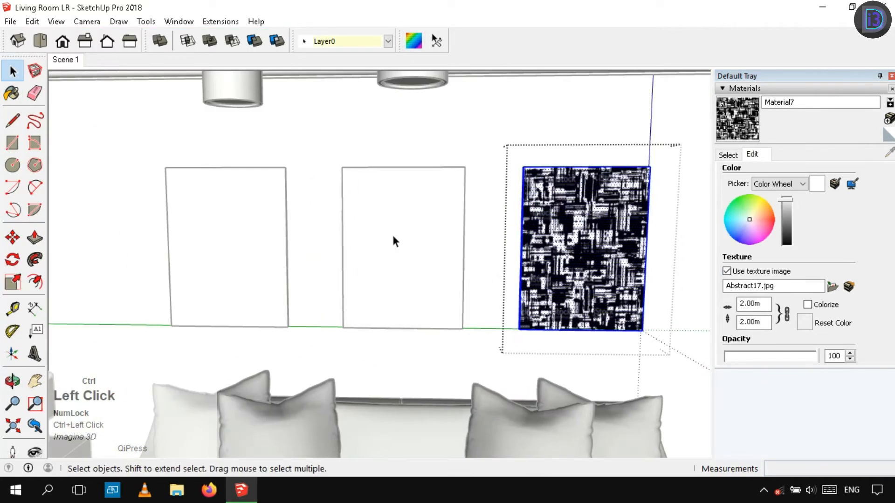
{"action": "triple_click", "coordinate": [393, 239]}
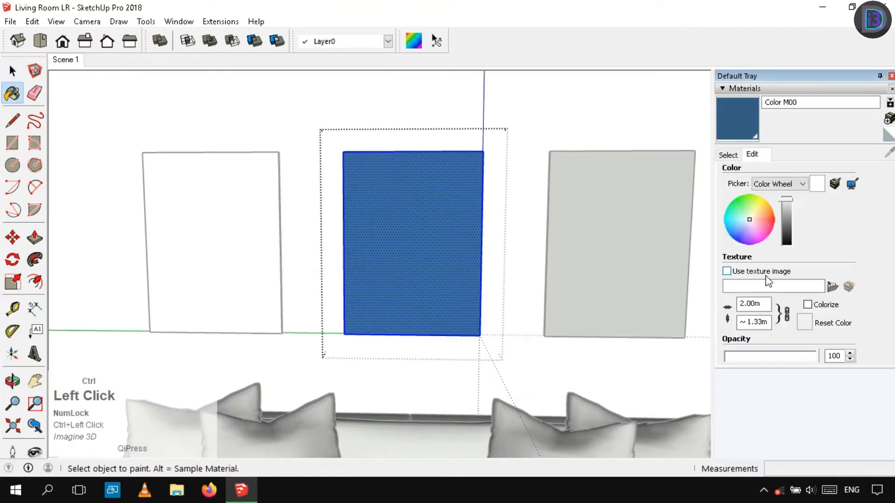
{"action": "left_click", "coordinate": [832, 286]}
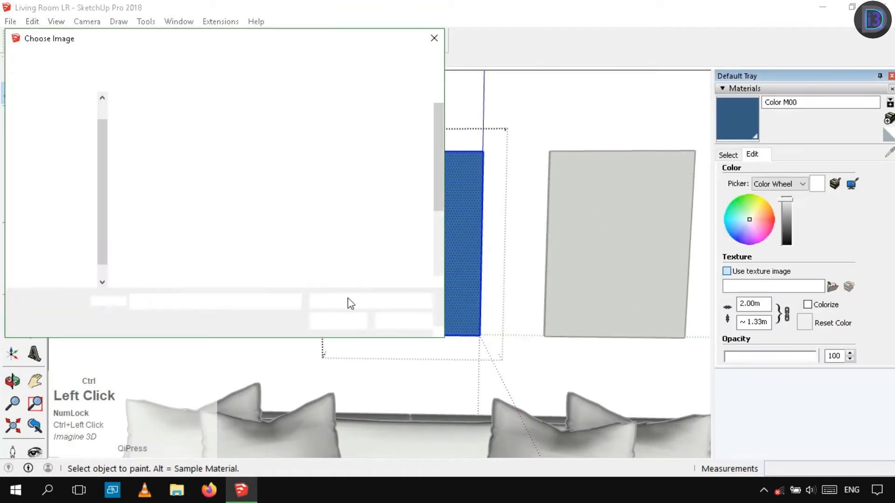
{"action": "double_click", "coordinate": [315, 248]}
Step: Open the remaining white picture, paint it with Color M00 and load the Abstract6 image as its texture
{"action": "left_click", "coordinate": [729, 156]}
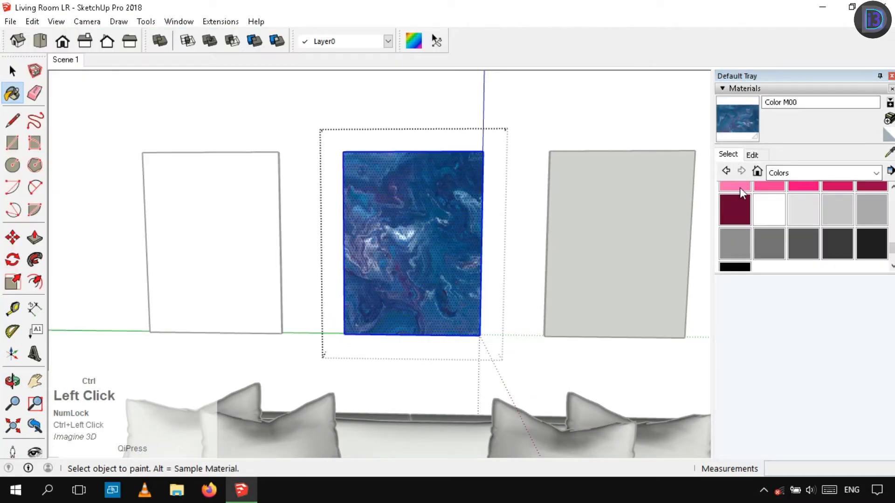
{"action": "left_click", "coordinate": [149, 209]}
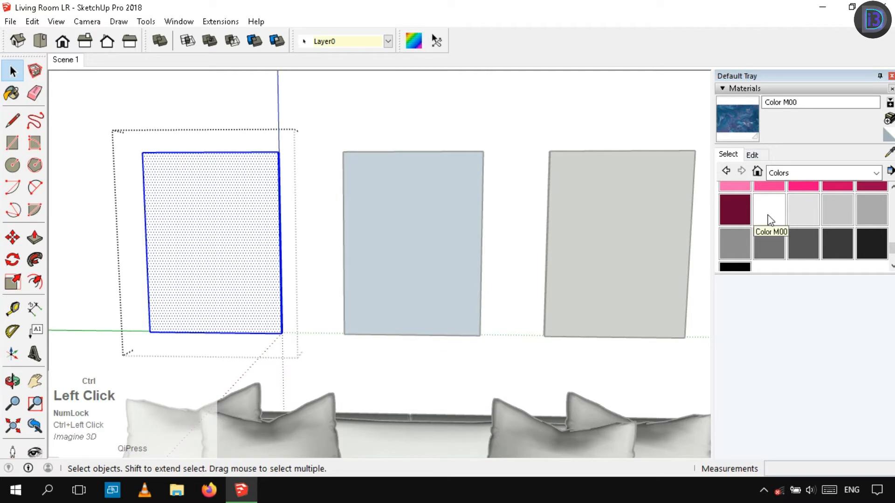
{"action": "left_click", "coordinate": [726, 271]}
{"action": "left_click", "coordinate": [337, 320]}
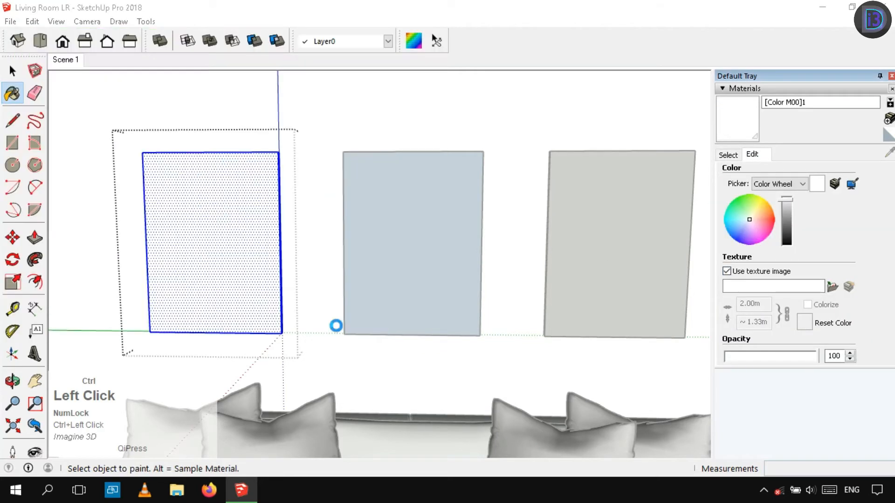
Step: Map the Abstract6 texture onto the selected picture with SketchUV and close the picture group
{"action": "middle_click_drag", "start_coordinate": [286, 235], "coordinate": [456, 237], "text": "shift"}
{"action": "scroll", "coordinate": [387, 236], "scroll_direction": "up", "scroll_amount": 3}
{"action": "middle_click_drag", "start_coordinate": [382, 279], "coordinate": [380, 290], "text": "shift"}
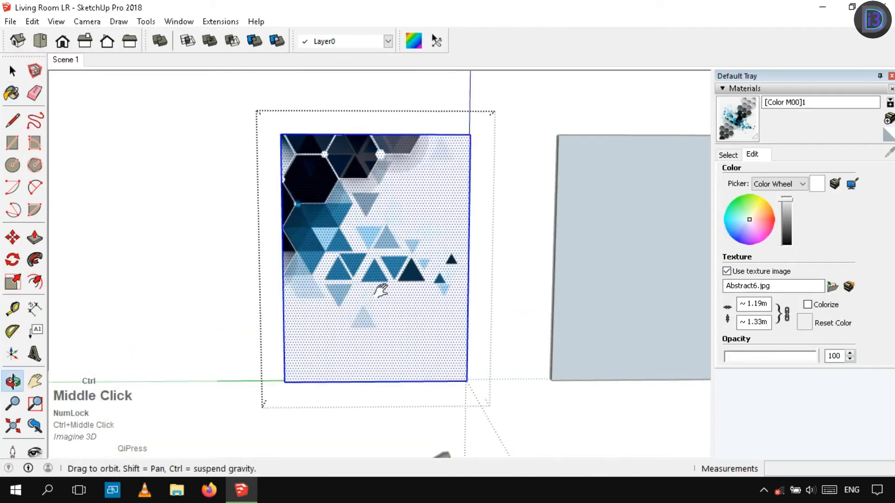
{"action": "left_click", "coordinate": [421, 174]}
{"action": "right_click", "coordinate": [517, 168]}
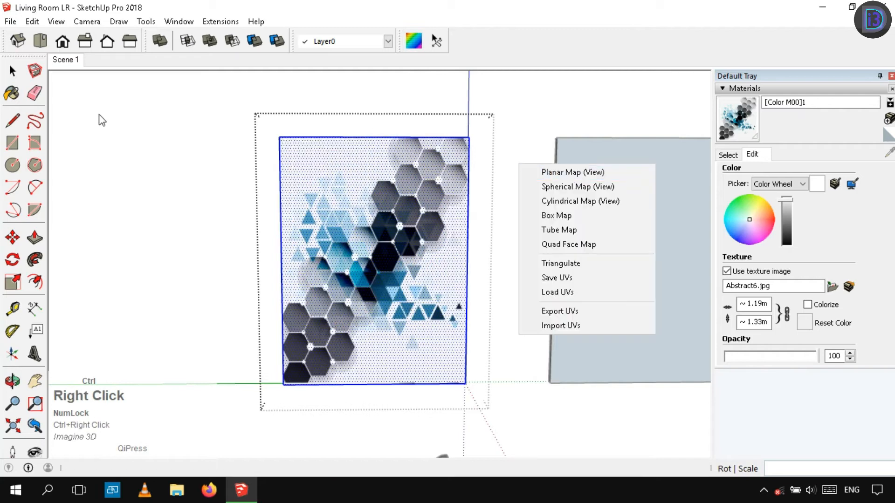
{"action": "left_click", "coordinate": [470, 94]}
{"action": "middle_click_drag", "start_coordinate": [470, 94], "coordinate": [431, 251]}
{"action": "scroll", "coordinate": [430, 245], "scroll_direction": "down", "scroll_amount": 8}
{"action": "left_click", "coordinate": [594, 141]}
Step: Sample the gold metal material from a knob on the red wood sideboard
{"action": "middle_click_drag", "start_coordinate": [372, 280], "coordinate": [483, 439]}
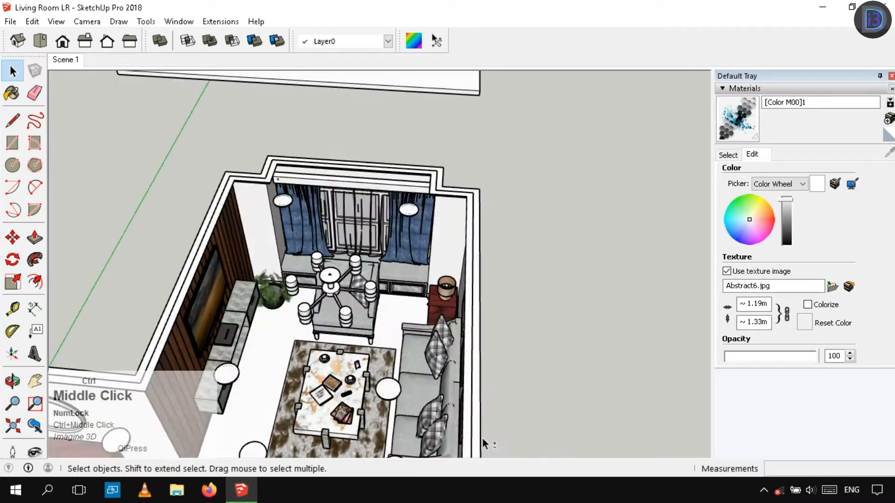
{"action": "scroll", "coordinate": [363, 308], "scroll_direction": "up", "scroll_amount": 4}
{"action": "middle_click_drag", "start_coordinate": [298, 261], "coordinate": [396, 268]}
{"action": "scroll", "coordinate": [466, 240], "scroll_direction": "up", "scroll_amount": 5}
{"action": "scroll", "coordinate": [407, 218], "scroll_direction": "down", "scroll_amount": 10}
{"action": "scroll", "coordinate": [306, 196], "scroll_direction": "up", "scroll_amount": 6}
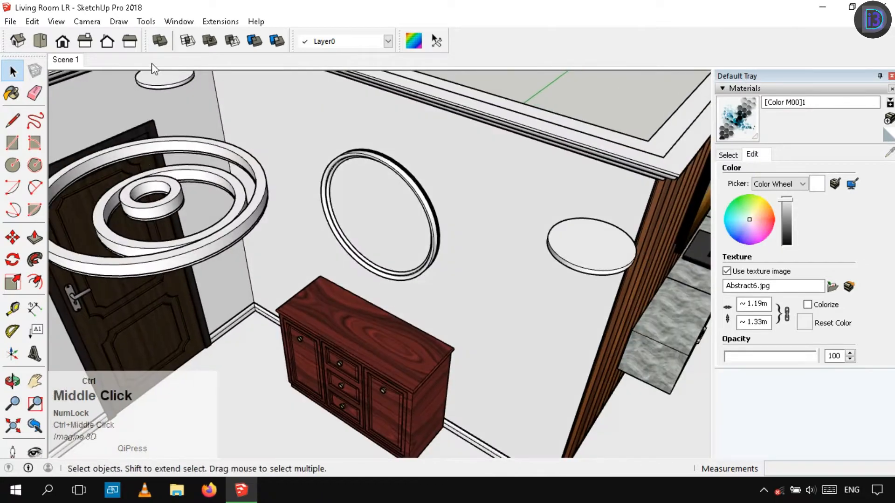
{"action": "left_click", "coordinate": [889, 153]}
{"action": "scroll", "coordinate": [252, 326], "scroll_direction": "up", "scroll_amount": 5}
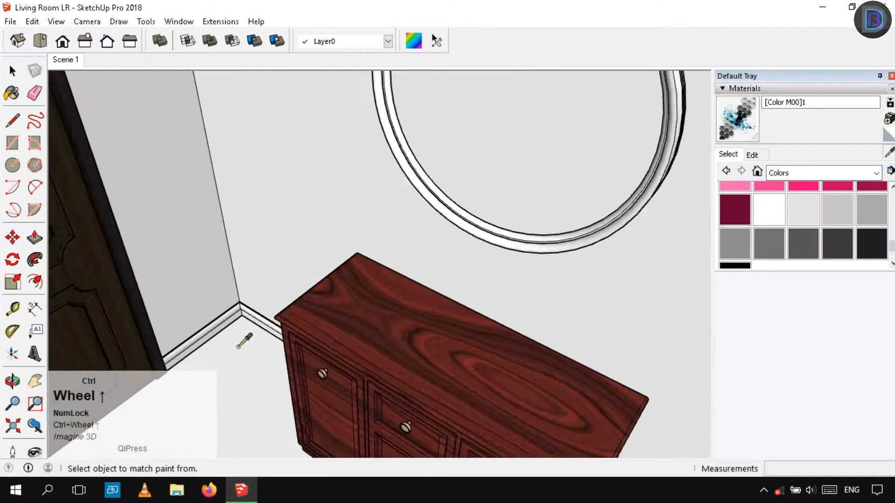
{"action": "mouse_move", "coordinate": [248, 336]}
{"action": "middle_mouse_down"}
{"action": "mouse_move", "coordinate": [499, 266]}
{"action": "mouse_move", "coordinate": [405, 284]}
{"action": "middle_mouse_up"}
{"action": "scroll", "coordinate": [405, 283], "scroll_direction": "down", "scroll_amount": 3}
{"action": "scroll", "coordinate": [443, 298], "scroll_direction": "up", "scroll_amount": 6}
{"action": "left_click", "coordinate": [425, 294]}
Step: Paint the round mirror frame above the sideboard with the sampled gold metal material
{"action": "scroll", "coordinate": [456, 183], "scroll_direction": "down", "scroll_amount": 5}
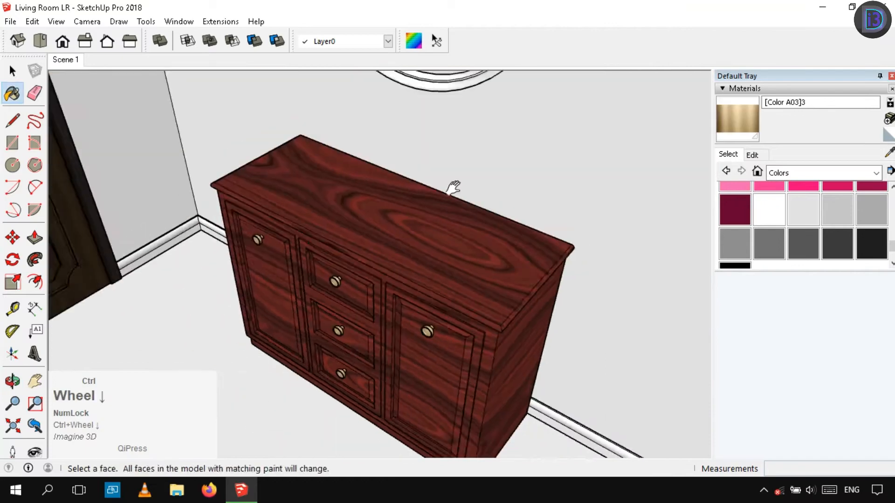
{"action": "scroll", "coordinate": [535, 180], "scroll_direction": "up", "scroll_amount": 5}
{"action": "left_click", "coordinate": [534, 181]}
{"action": "scroll", "coordinate": [409, 290], "scroll_direction": "down", "scroll_amount": 5}
{"action": "key", "text": "space"}
{"action": "scroll", "coordinate": [385, 250], "scroll_direction": "up", "scroll_amount": 7}
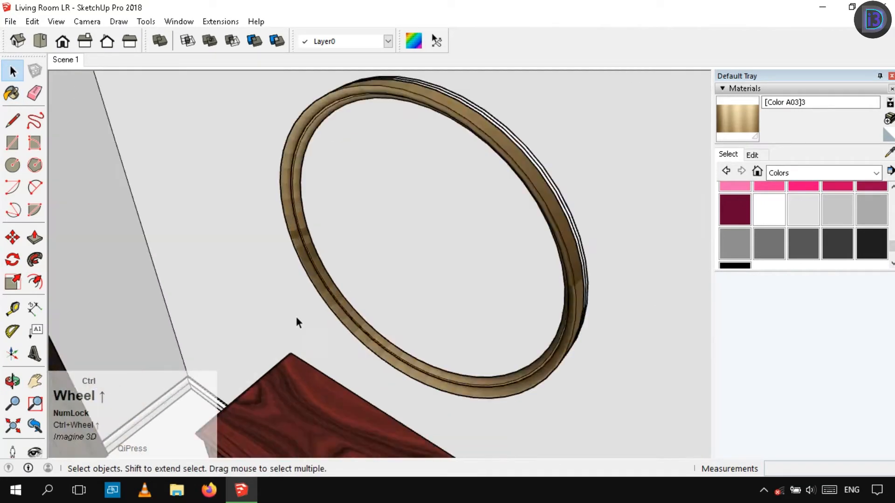
Step: Examine the textured room from several angles, from the mirror wall to the pictures, curtains and window seat
{"action": "scroll", "coordinate": [328, 276], "scroll_direction": "down", "scroll_amount": 2}
{"action": "middle_click_drag", "start_coordinate": [329, 276], "coordinate": [429, 233]}
{"action": "scroll", "coordinate": [429, 233], "scroll_direction": "down", "scroll_amount": 3}
{"action": "scroll", "coordinate": [431, 237], "scroll_direction": "down", "scroll_amount": 4}
{"action": "middle_click_drag", "start_coordinate": [326, 245], "coordinate": [224, 223]}
{"action": "scroll", "coordinate": [310, 198], "scroll_direction": "up", "scroll_amount": 7}
{"action": "scroll", "coordinate": [310, 197], "scroll_direction": "down", "scroll_amount": 6}
{"action": "left_click", "coordinate": [416, 145]}
{"action": "middle_click_drag", "start_coordinate": [415, 145], "coordinate": [489, 265]}
{"action": "scroll", "coordinate": [410, 354], "scroll_direction": "up", "scroll_amount": 4}
{"action": "middle_click_drag", "start_coordinate": [419, 363], "coordinate": [471, 250], "text": "ctrl"}
{"action": "scroll", "coordinate": [480, 330], "scroll_direction": "down", "scroll_amount": 4, "text": "ctrl"}
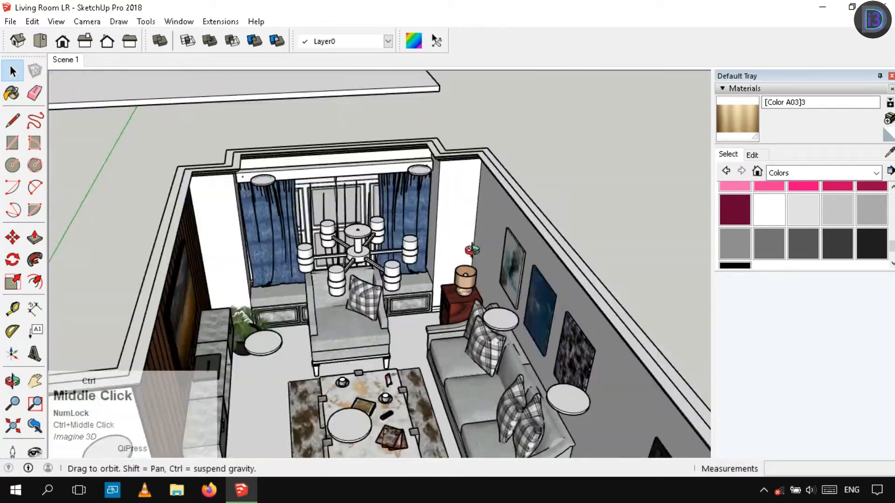
{"action": "scroll", "coordinate": [331, 178], "scroll_direction": "up", "scroll_amount": 7, "text": "ctrl"}
{"action": "scroll", "coordinate": [363, 174], "scroll_direction": "down", "scroll_amount": 5, "text": "ctrl"}
{"action": "middle_click_drag", "start_coordinate": [363, 174], "coordinate": [259, 379], "text": "ctrl"}
{"action": "scroll", "coordinate": [259, 379], "scroll_direction": "up", "scroll_amount": 1, "text": "ctrl"}
{"action": "scroll", "coordinate": [259, 380], "scroll_direction": "up", "scroll_amount": 4, "text": "ctrl"}
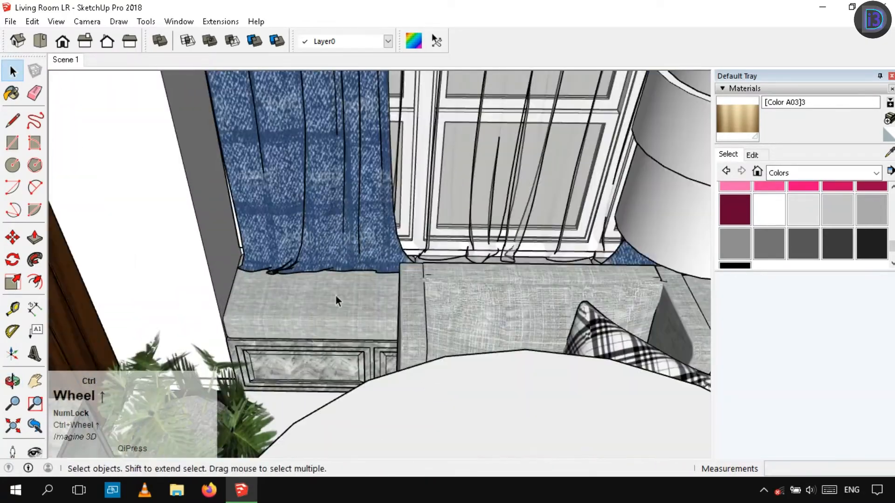
Step: Paint the curtain pelmet above the window with the red wood material [Color A03]2
{"action": "scroll", "coordinate": [336, 295], "scroll_direction": "down", "scroll_amount": 4, "text": "ctrl"}
{"action": "middle_click_drag", "start_coordinate": [335, 295], "coordinate": [369, 200], "text": "ctrl"}
{"action": "middle_click_drag", "start_coordinate": [466, 285], "coordinate": [438, 289], "text": "ctrl"}
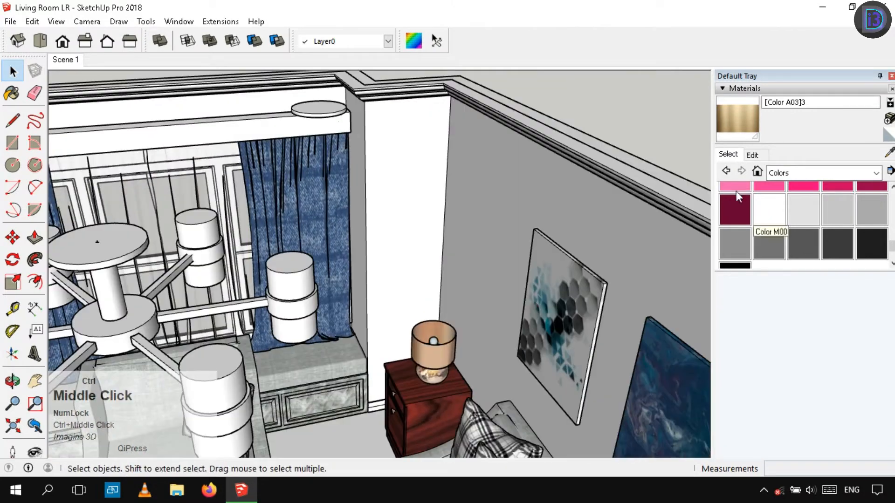
{"action": "left_click", "coordinate": [256, 113], "text": "ctrl"}
{"action": "mouse_move", "coordinate": [256, 113]}
{"action": "middle_mouse_down", "text": "ctrl"}
{"action": "mouse_move", "coordinate": [448, 214]}
{"action": "mouse_move", "coordinate": [316, 179]}
{"action": "middle_mouse_up", "text": "ctrl"}
{"action": "scroll", "coordinate": [418, 176], "scroll_direction": "down", "scroll_amount": 8, "text": "ctrl"}
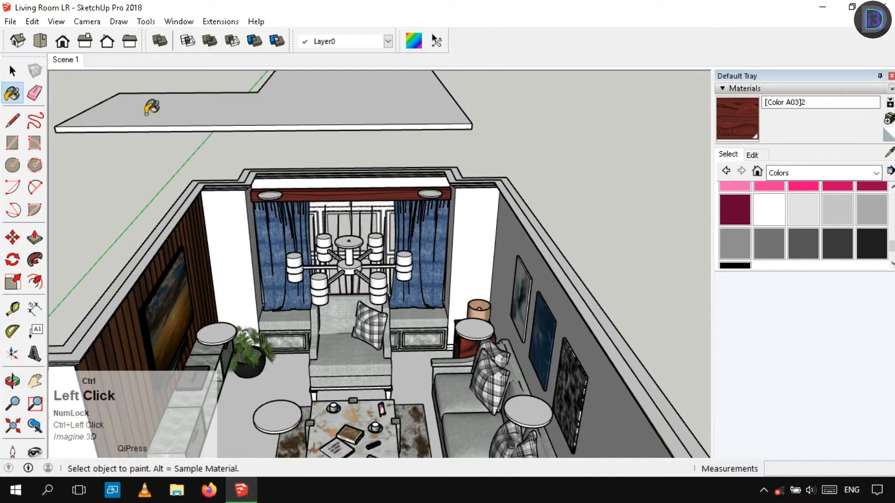
Step: Paint the skirting board along the wood-panelled wall with white Color M00 and select all of its geometry
{"action": "middle_click_drag", "start_coordinate": [623, 172], "coordinate": [563, 309], "text": "ctrl"}
{"action": "scroll", "coordinate": [527, 203], "scroll_direction": "up", "scroll_amount": 3, "text": "ctrl"}
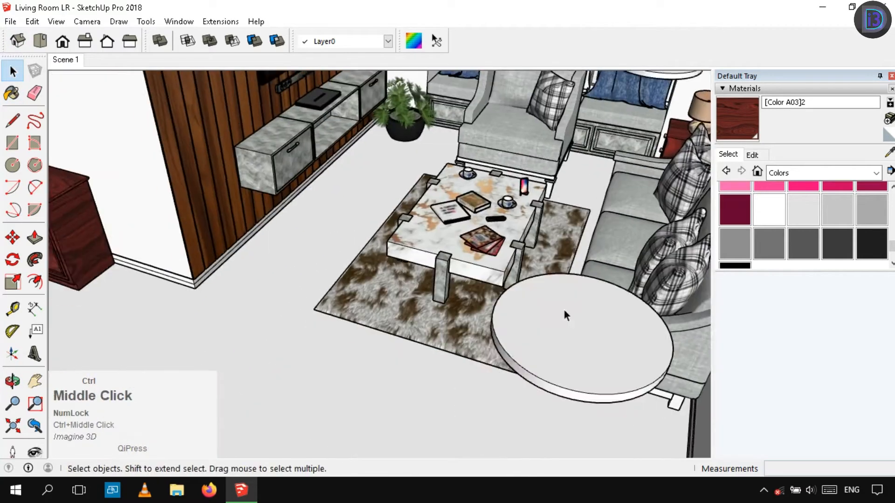
{"action": "scroll", "coordinate": [430, 277], "scroll_direction": "down", "scroll_amount": 3, "text": "ctrl"}
{"action": "scroll", "coordinate": [431, 277], "scroll_direction": "down", "scroll_amount": 3, "text": "ctrl"}
{"action": "middle_click_drag", "start_coordinate": [431, 277], "coordinate": [369, 285], "text": "ctrl"}
{"action": "scroll", "coordinate": [495, 314], "scroll_direction": "up", "scroll_amount": 5, "text": "ctrl"}
{"action": "scroll", "coordinate": [537, 343], "scroll_direction": "up", "scroll_amount": 6, "text": "ctrl"}
{"action": "scroll", "coordinate": [508, 367], "scroll_direction": "down", "scroll_amount": 8, "text": "ctrl"}
{"action": "scroll", "coordinate": [285, 309], "scroll_direction": "up", "scroll_amount": 4, "text": "ctrl"}
{"action": "scroll", "coordinate": [369, 285], "scroll_direction": "up", "scroll_amount": 4, "text": "ctrl"}
{"action": "left_click", "coordinate": [298, 306]}
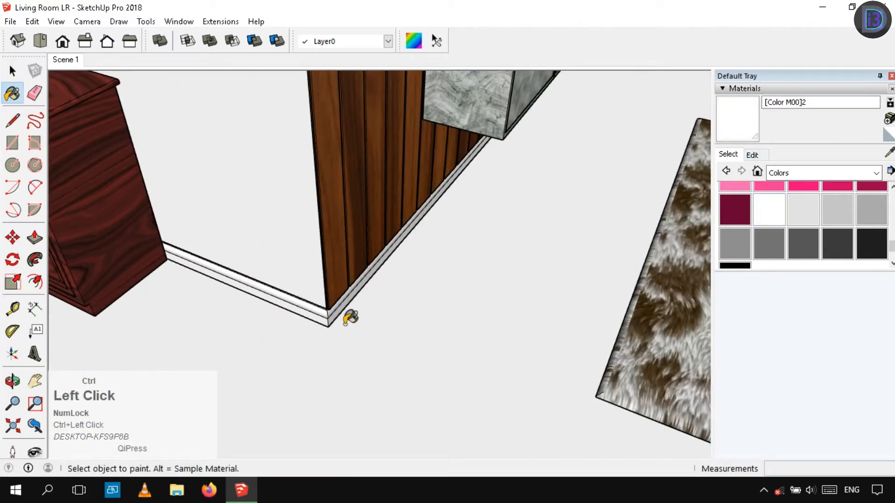
{"action": "scroll", "coordinate": [343, 325], "scroll_direction": "up", "scroll_amount": 3}
{"action": "key", "text": "space"}
{"action": "triple_click", "coordinate": [311, 315]}
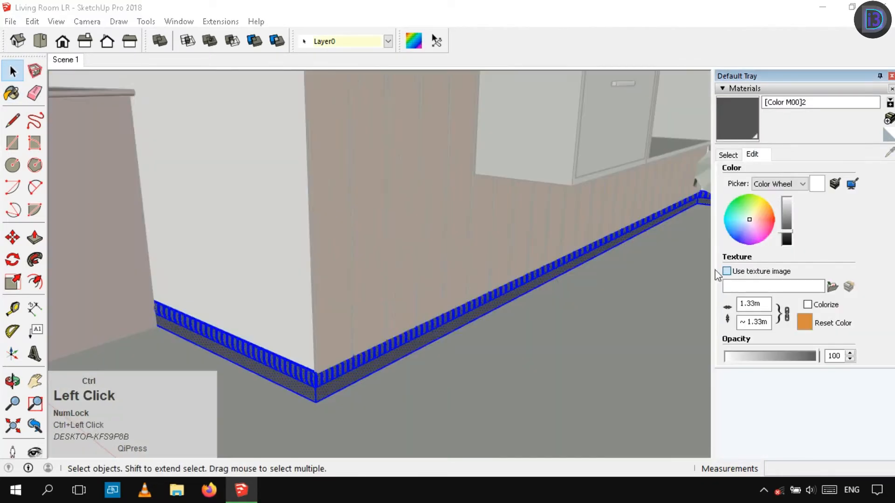
Step: Apply the marble12.jpg image from the Marble textures folder to the skirting board at a texture size of 0.10 m
{"action": "left_click", "coordinate": [726, 271]}
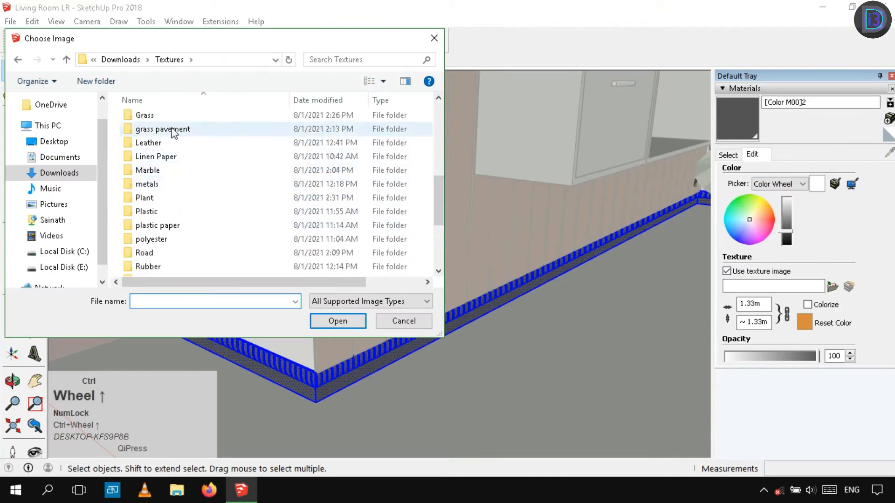
{"action": "scroll", "coordinate": [179, 247], "scroll_direction": "down", "scroll_amount": 3}
{"action": "double_click", "coordinate": [147, 252]}
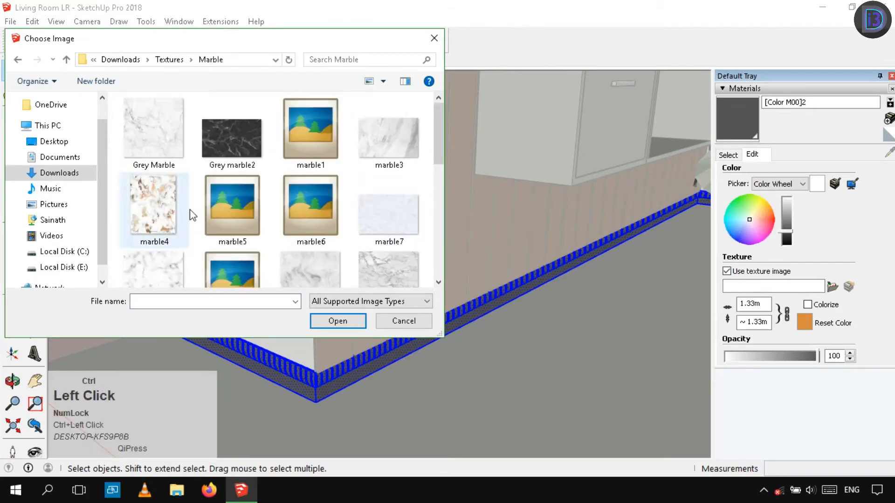
{"action": "scroll", "coordinate": [363, 184], "scroll_direction": "down", "scroll_amount": 2}
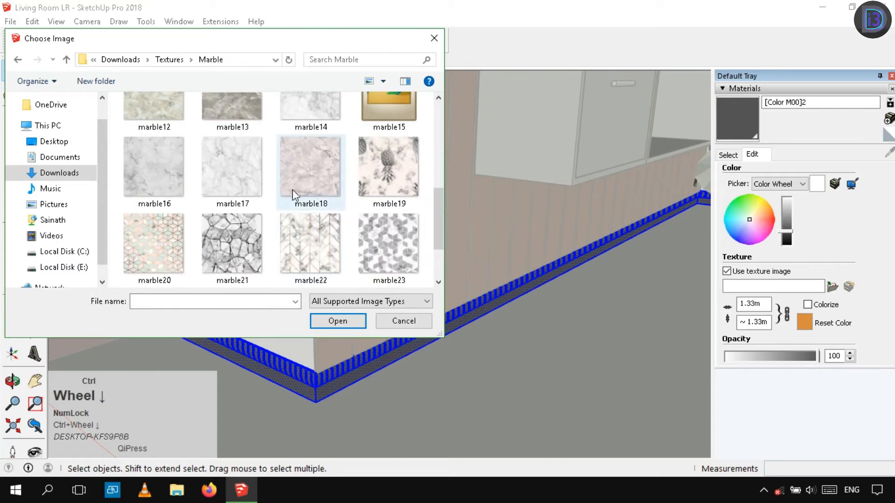
{"action": "scroll", "coordinate": [235, 175], "scroll_direction": "down", "scroll_amount": 1}
{"action": "scroll", "coordinate": [279, 184], "scroll_direction": "up", "scroll_amount": 2}
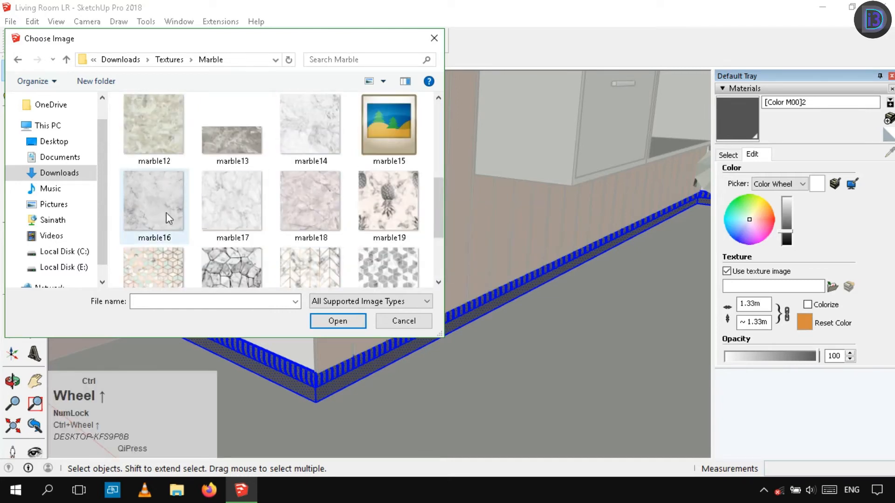
{"action": "scroll", "coordinate": [299, 196], "scroll_direction": "up", "scroll_amount": 1}
{"action": "scroll", "coordinate": [389, 204], "scroll_direction": "down", "scroll_amount": 1}
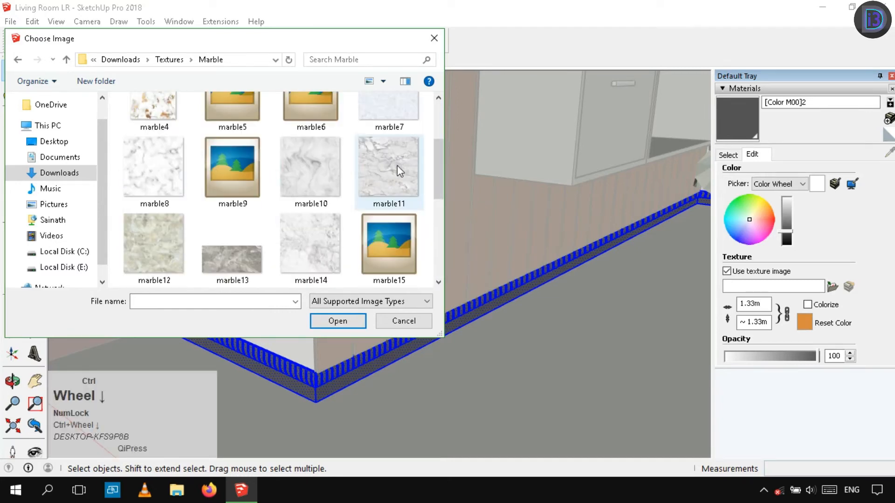
{"action": "left_click", "coordinate": [331, 316]}
{"action": "middle_click_drag", "start_coordinate": [312, 410], "coordinate": [340, 371]}
{"action": "scroll", "coordinate": [339, 371], "scroll_direction": "up", "scroll_amount": 4}
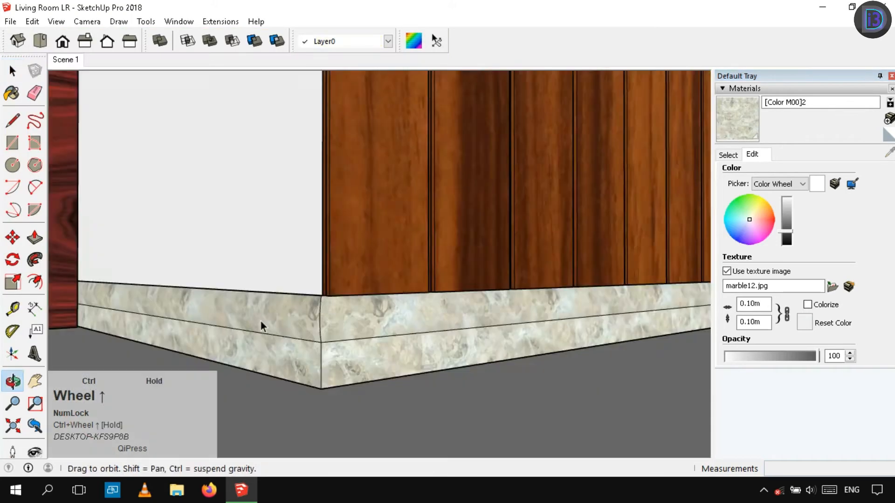
Step: Sample the marble12 material and select all the geometry of the ceiling cornice above the mirror wall
{"action": "scroll", "coordinate": [354, 157], "scroll_direction": "down", "scroll_amount": 4}
{"action": "middle_click_drag", "start_coordinate": [261, 324], "coordinate": [433, 215]}
{"action": "middle_click_drag", "start_coordinate": [416, 113], "coordinate": [419, 153], "text": "shift"}
{"action": "left_click", "coordinate": [417, 153]}
{"action": "scroll", "coordinate": [394, 152], "scroll_direction": "up", "scroll_amount": 6}
{"action": "key", "text": "space"}
{"action": "middle_click_drag", "start_coordinate": [332, 149], "coordinate": [615, 179]}
{"action": "scroll", "coordinate": [402, 248], "scroll_direction": "up", "scroll_amount": 3, "text": "ctrl"}
{"action": "scroll", "coordinate": [400, 155], "scroll_direction": "down", "scroll_amount": 3, "text": "ctrl"}
{"action": "scroll", "coordinate": [394, 283], "scroll_direction": "down", "scroll_amount": 4, "text": "ctrl"}
{"action": "scroll", "coordinate": [394, 282], "scroll_direction": "down", "scroll_amount": 3, "text": "ctrl"}
{"action": "left_click", "coordinate": [392, 363], "text": "ctrl"}
{"action": "scroll", "coordinate": [393, 362], "scroll_direction": "up", "scroll_amount": 5, "text": "ctrl"}
{"action": "middle_click_drag", "start_coordinate": [634, 99], "coordinate": [572, 172], "text": "ctrl"}
{"action": "left_click", "coordinate": [572, 171], "text": "ctrl"}
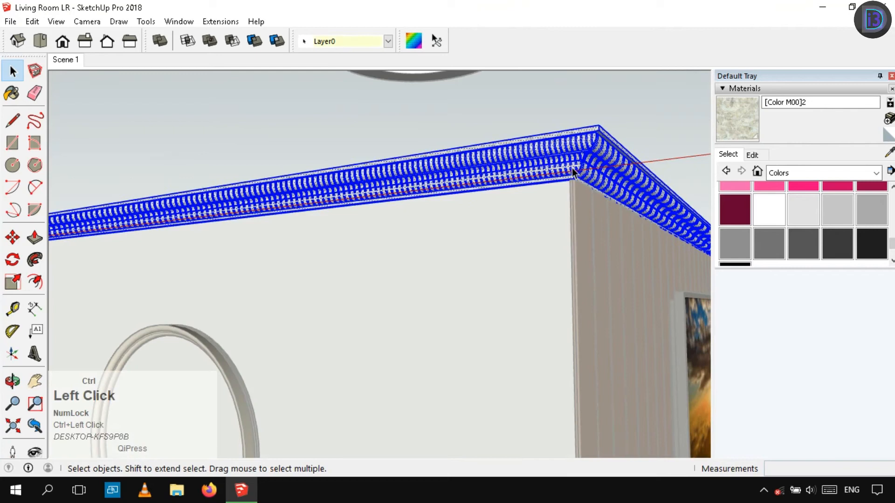
Step: Box-map the cornice geometry with SketchUV and paint it with the sampled marble12 material
{"action": "right_click", "coordinate": [405, 40]}
{"action": "left_click", "coordinate": [412, 42]}
{"action": "right_click", "coordinate": [501, 173]}
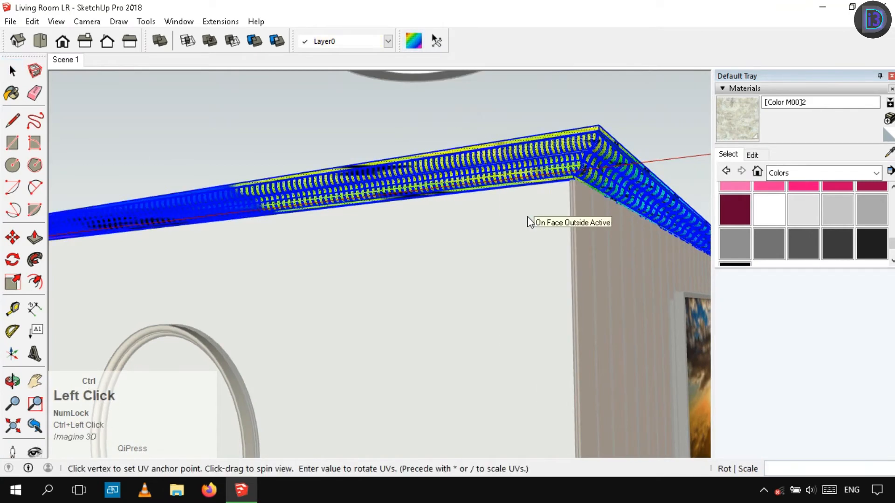
{"action": "left_click", "coordinate": [564, 224]}
{"action": "middle_click_drag", "start_coordinate": [570, 188], "coordinate": [541, 167]}
{"action": "left_click", "coordinate": [736, 127]}
{"action": "left_click", "coordinate": [587, 151]}
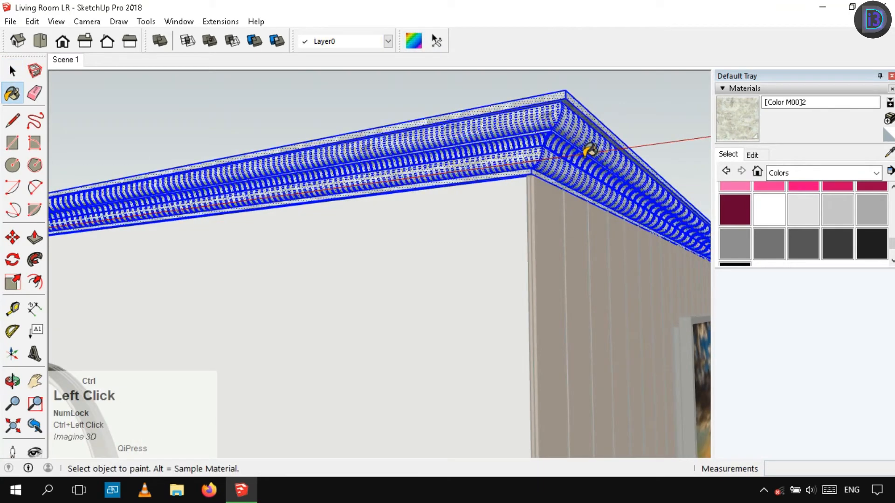
{"action": "key", "text": "space"}
{"action": "scroll", "coordinate": [587, 150], "scroll_direction": "up", "scroll_amount": 3}
{"action": "middle_click_drag", "start_coordinate": [587, 150], "coordinate": [527, 145]}
{"action": "left_click", "coordinate": [577, 131]}
{"action": "left_click", "coordinate": [578, 130]}
Step: Offset the floor outline inward by 0.15 m to form a border strip around the room
{"action": "middle_click_drag", "start_coordinate": [499, 208], "coordinate": [408, 243]}
{"action": "scroll", "coordinate": [417, 216], "scroll_direction": "down", "scroll_amount": 5}
{"action": "scroll", "coordinate": [408, 243], "scroll_direction": "down", "scroll_amount": 3}
{"action": "left_click", "coordinate": [343, 276]}
{"action": "scroll", "coordinate": [360, 281], "scroll_direction": "up", "scroll_amount": 6}
{"action": "scroll", "coordinate": [372, 288], "scroll_direction": "down", "scroll_amount": 4}
{"action": "middle_click_drag", "start_coordinate": [559, 224], "coordinate": [699, 212]}
{"action": "middle_click_drag", "start_coordinate": [495, 286], "coordinate": [496, 261]}
{"action": "scroll", "coordinate": [443, 210], "scroll_direction": "down", "scroll_amount": 3}
{"action": "scroll", "coordinate": [482, 254], "scroll_direction": "up", "scroll_amount": 1}
{"action": "middle_click_drag", "start_coordinate": [368, 327], "coordinate": [201, 270], "text": "ctrl"}
{"action": "type", "text": "0.15"}
{"action": "key", "text": "Return"}
{"action": "key", "text": "space"}
{"action": "scroll", "coordinate": [409, 221], "scroll_direction": "down", "scroll_amount": 5}
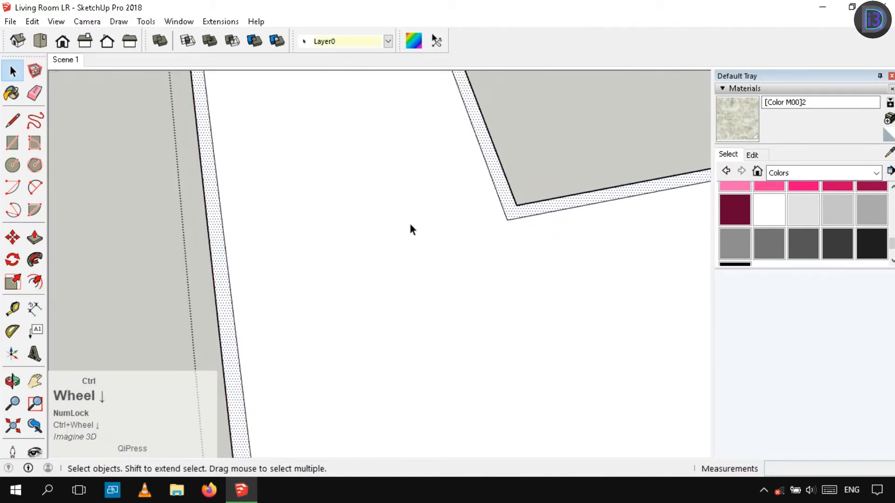
Step: Paint the inner floor face with Color M00 and load white-marble-tile-500x500.jpg from the Marble folder as its texture
{"action": "double_click", "coordinate": [443, 301]}
{"action": "left_click", "coordinate": [437, 255]}
{"action": "scroll", "coordinate": [438, 255], "scroll_direction": "down", "scroll_amount": 3}
{"action": "mouse_move", "coordinate": [438, 256]}
{"action": "middle_mouse_down"}
{"action": "mouse_move", "coordinate": [398, 270]}
{"action": "mouse_move", "coordinate": [433, 261]}
{"action": "middle_mouse_up"}
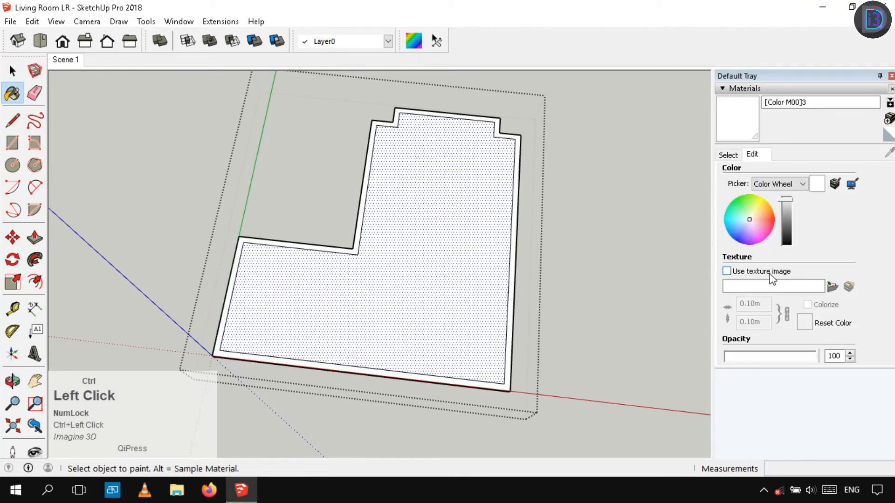
{"action": "left_click", "coordinate": [769, 274]}
{"action": "scroll", "coordinate": [351, 208], "scroll_direction": "up", "scroll_amount": 1, "text": "ctrl"}
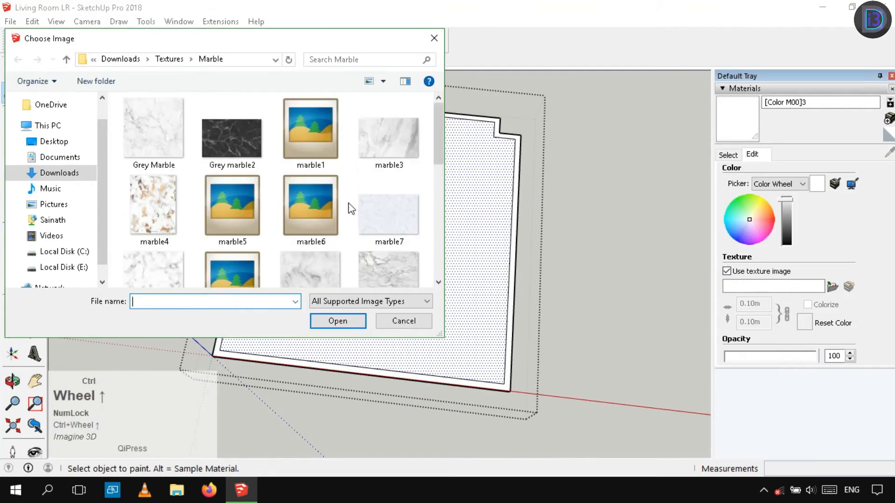
{"action": "scroll", "coordinate": [286, 189], "scroll_direction": "down", "scroll_amount": 9}
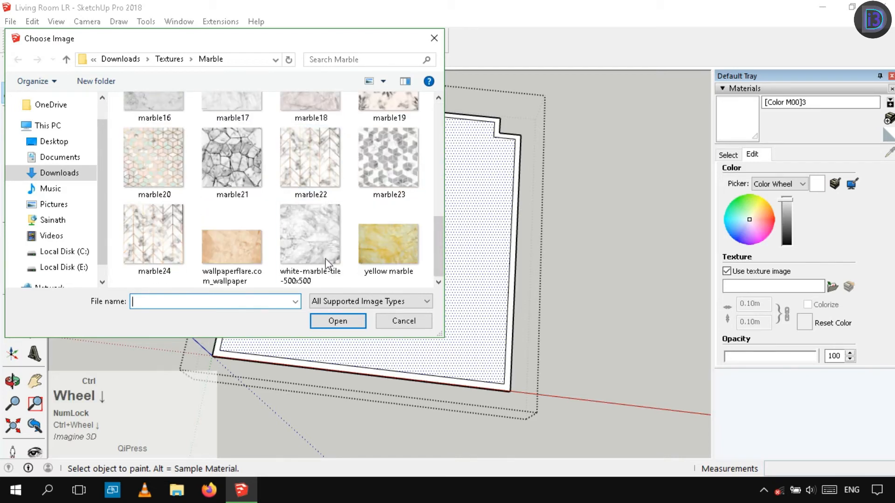
{"action": "left_click", "coordinate": [338, 320]}
{"action": "scroll", "coordinate": [435, 210], "scroll_direction": "up", "scroll_amount": 3}
{"action": "scroll", "coordinate": [475, 209], "scroll_direction": "down", "scroll_amount": 2}
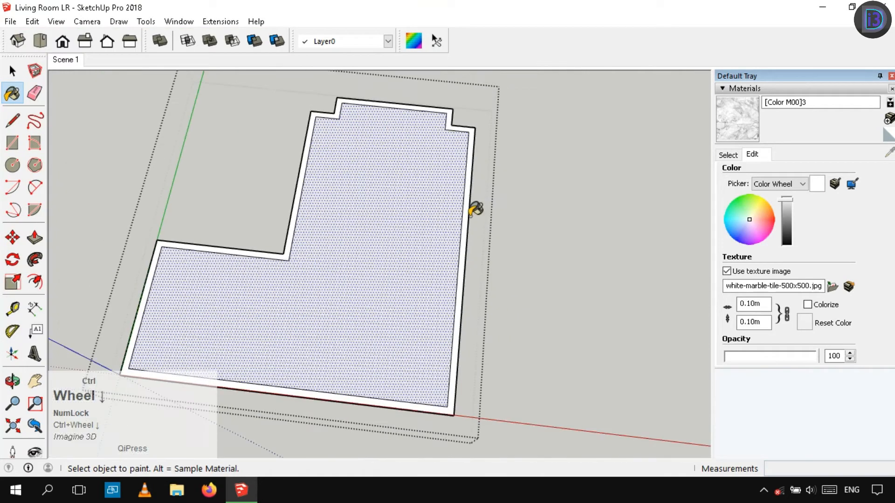
Step: Set the floor marble texture's width to 1 m and close the floor group
{"action": "type", "text": "1"}
{"action": "scroll", "coordinate": [400, 208], "scroll_direction": "up", "scroll_amount": 3}
{"action": "scroll", "coordinate": [541, 177], "scroll_direction": "down", "scroll_amount": 1}
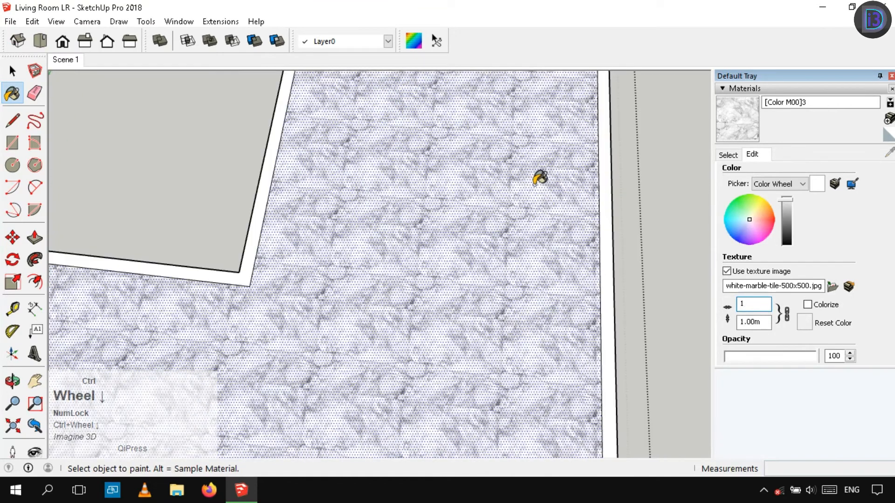
{"action": "scroll", "coordinate": [535, 295], "scroll_direction": "down", "scroll_amount": 4}
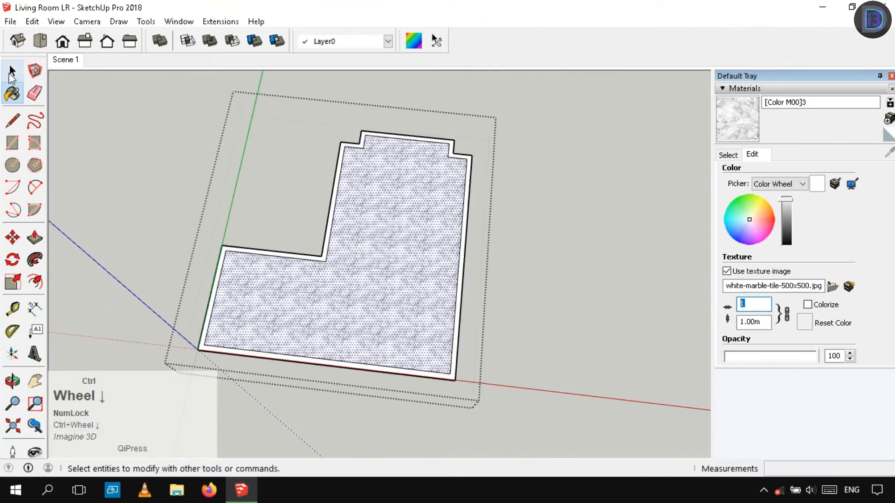
{"action": "left_click", "coordinate": [525, 200]}
Step: Paint the floor's border strip with Color M00 using the Grey marble2.jpg texture
{"action": "scroll", "coordinate": [368, 262], "scroll_direction": "up", "scroll_amount": 5}
{"action": "middle_click_drag", "start_coordinate": [368, 262], "coordinate": [262, 126]}
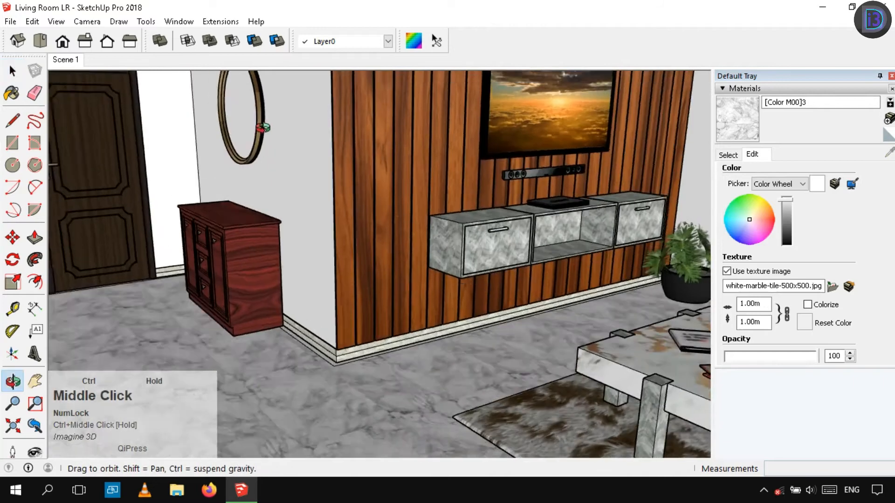
{"action": "scroll", "coordinate": [399, 257], "scroll_direction": "up", "scroll_amount": 8}
{"action": "left_click", "coordinate": [406, 246]}
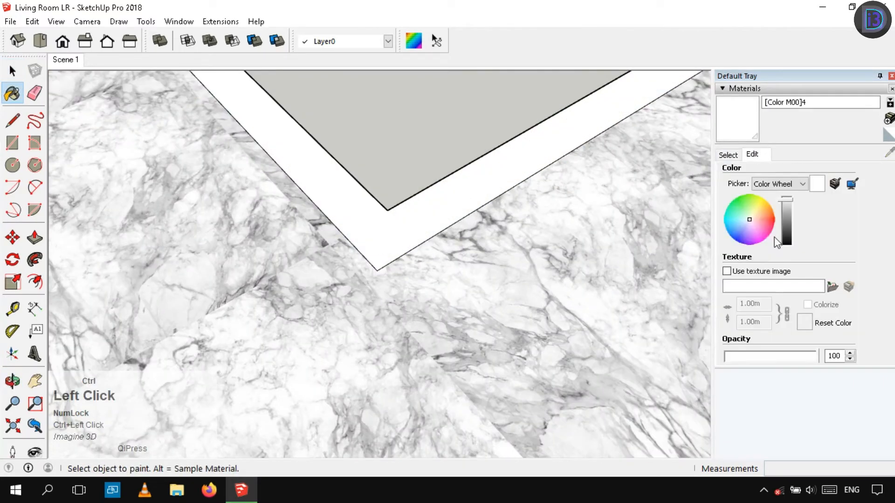
{"action": "left_click", "coordinate": [753, 270]}
{"action": "left_click", "coordinate": [338, 321]}
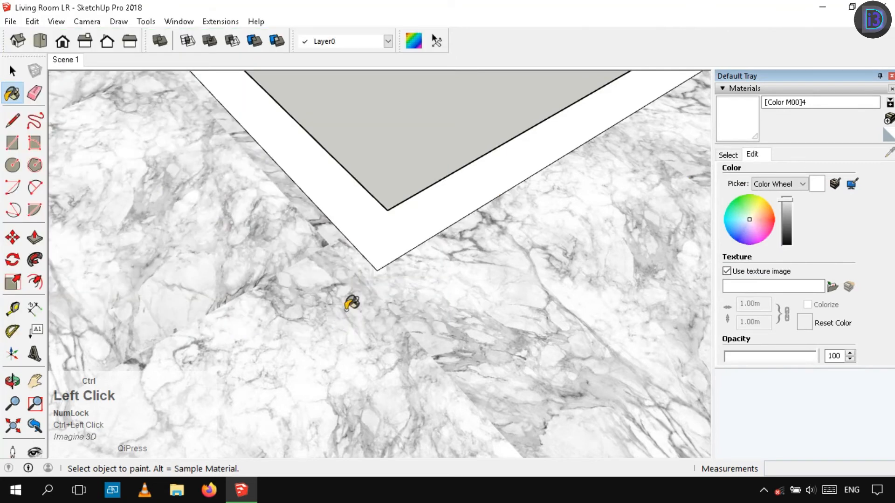
{"action": "scroll", "coordinate": [354, 279], "scroll_direction": "up", "scroll_amount": 5}
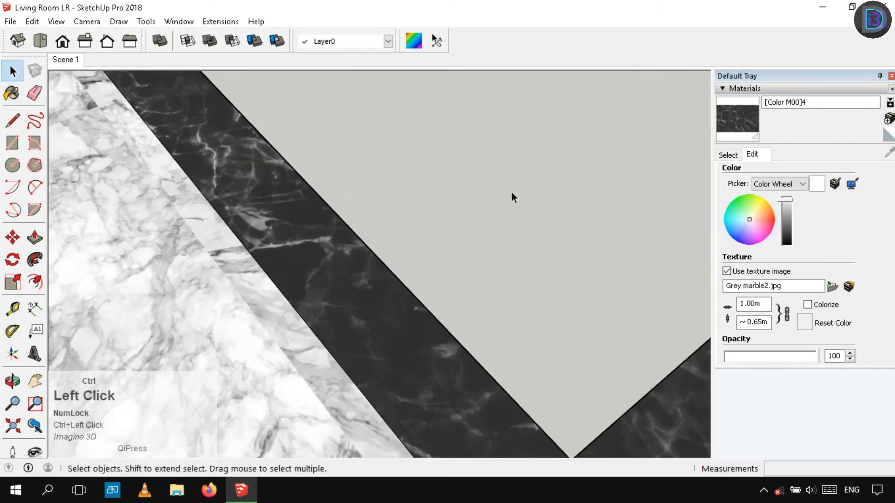
{"action": "left_click", "coordinate": [506, 204]}
Step: Examine the marble floor, dark border and skirting around the whole room, and return to the Scene 1 view
{"action": "scroll", "coordinate": [419, 270], "scroll_direction": "down", "scroll_amount": 14}
{"action": "left_click", "coordinate": [420, 270]}
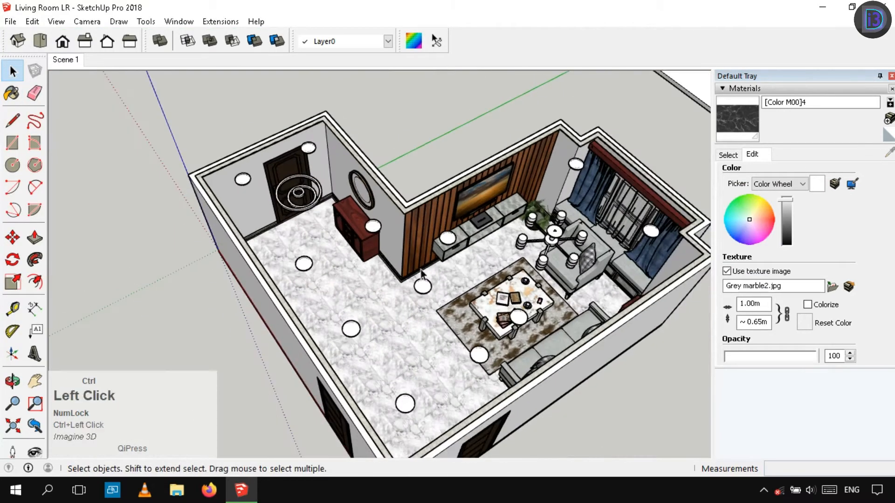
{"action": "scroll", "coordinate": [420, 271], "scroll_direction": "up", "scroll_amount": 8}
{"action": "middle_click_drag", "start_coordinate": [420, 272], "coordinate": [438, 328]}
{"action": "scroll", "coordinate": [419, 299], "scroll_direction": "down", "scroll_amount": 10}
{"action": "scroll", "coordinate": [543, 282], "scroll_direction": "up", "scroll_amount": 9}
{"action": "scroll", "coordinate": [544, 282], "scroll_direction": "down", "scroll_amount": 9}
{"action": "scroll", "coordinate": [280, 340], "scroll_direction": "up", "scroll_amount": 6}
{"action": "scroll", "coordinate": [375, 268], "scroll_direction": "down", "scroll_amount": 8}
{"action": "scroll", "coordinate": [186, 214], "scroll_direction": "up", "scroll_amount": 8}
{"action": "middle_click_drag", "start_coordinate": [196, 224], "coordinate": [326, 345]}
{"action": "scroll", "coordinate": [372, 253], "scroll_direction": "down", "scroll_amount": 3}
{"action": "middle_click_drag", "start_coordinate": [372, 252], "coordinate": [523, 351]}
{"action": "scroll", "coordinate": [485, 287], "scroll_direction": "up", "scroll_amount": 5}
{"action": "scroll", "coordinate": [379, 305], "scroll_direction": "down", "scroll_amount": 5}
{"action": "left_click", "coordinate": [73, 60]}
Step: Open the potted plant beside the window seat down to its pot and select all of the pot's geometry
{"action": "scroll", "coordinate": [345, 247], "scroll_direction": "up", "scroll_amount": 5}
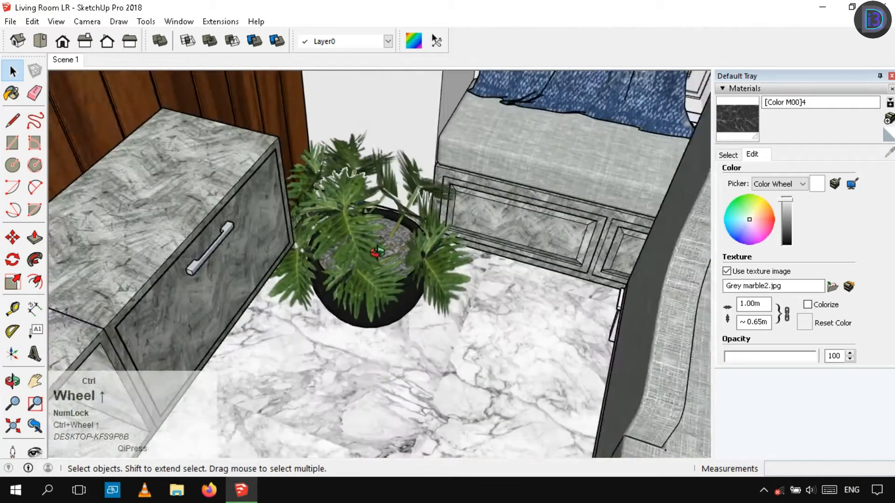
{"action": "left_click", "coordinate": [375, 252]}
{"action": "middle_click_drag", "start_coordinate": [376, 252], "coordinate": [428, 316]}
{"action": "scroll", "coordinate": [394, 203], "scroll_direction": "down", "scroll_amount": 3}
{"action": "scroll", "coordinate": [394, 203], "scroll_direction": "up", "scroll_amount": 3}
{"action": "middle_click_drag", "start_coordinate": [394, 204], "coordinate": [363, 216]}
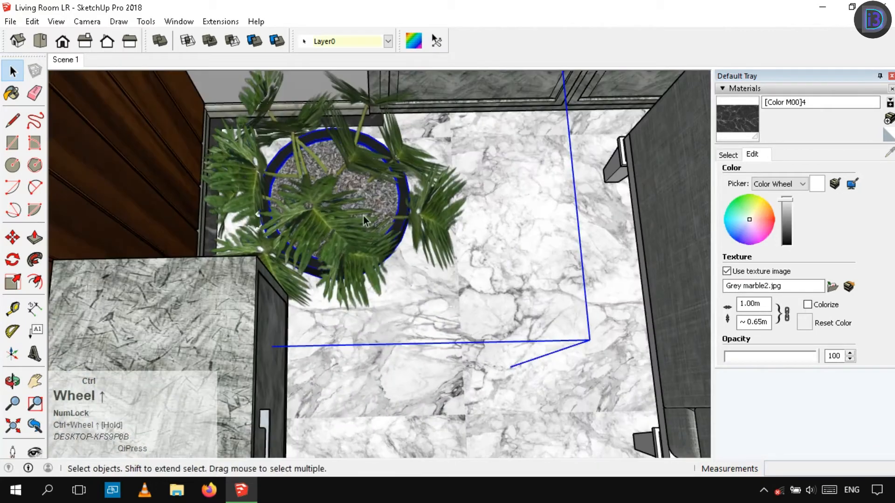
{"action": "key", "text": "space"}
{"action": "middle_click_drag", "start_coordinate": [405, 278], "coordinate": [398, 253], "text": "ctrl"}
{"action": "scroll", "coordinate": [454, 166], "scroll_direction": "down", "scroll_amount": 2, "text": "ctrl"}
{"action": "scroll", "coordinate": [381, 194], "scroll_direction": "up", "scroll_amount": 5, "text": "ctrl"}
{"action": "double_click", "coordinate": [397, 253], "text": "ctrl"}
{"action": "double_click", "coordinate": [398, 253], "text": "ctrl"}
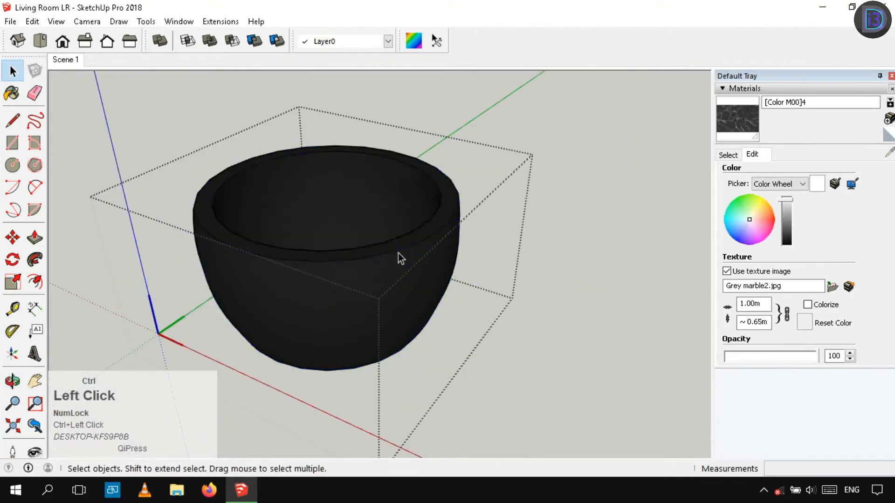
{"action": "triple_click", "coordinate": [397, 253], "text": "ctrl"}
Step: Load Grey marble2.jpg from the Marble folder as the plant pot's texture image
{"action": "left_click", "coordinate": [763, 275]}
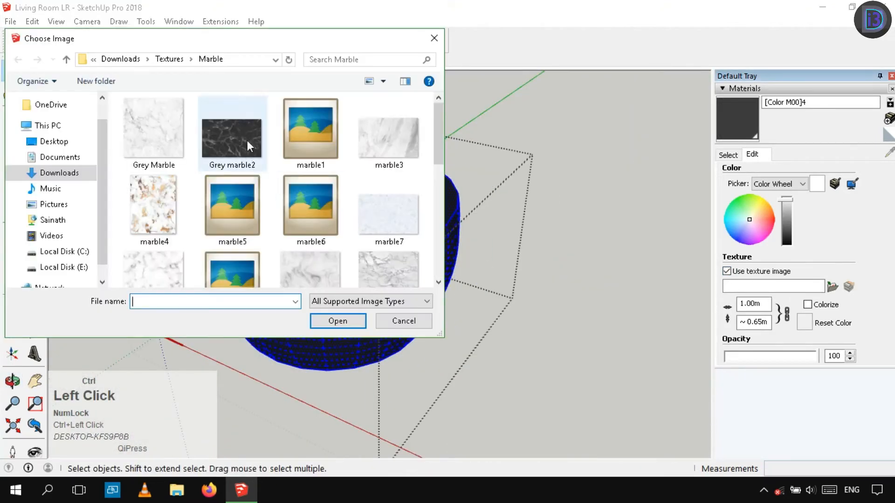
{"action": "left_click", "coordinate": [231, 139]}
{"action": "left_click", "coordinate": [338, 320]}
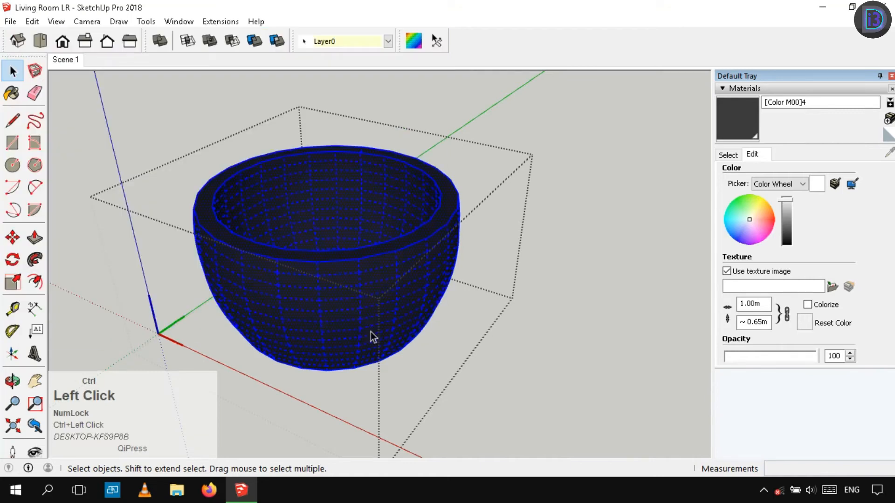
Step: Try the Cylindrical Map (View) projection and an alternative SketchUV projection for the marble on the plant pot
{"action": "middle_click_drag", "start_coordinate": [370, 332], "coordinate": [419, 84], "text": "ctrl"}
{"action": "right_click", "coordinate": [372, 247]}
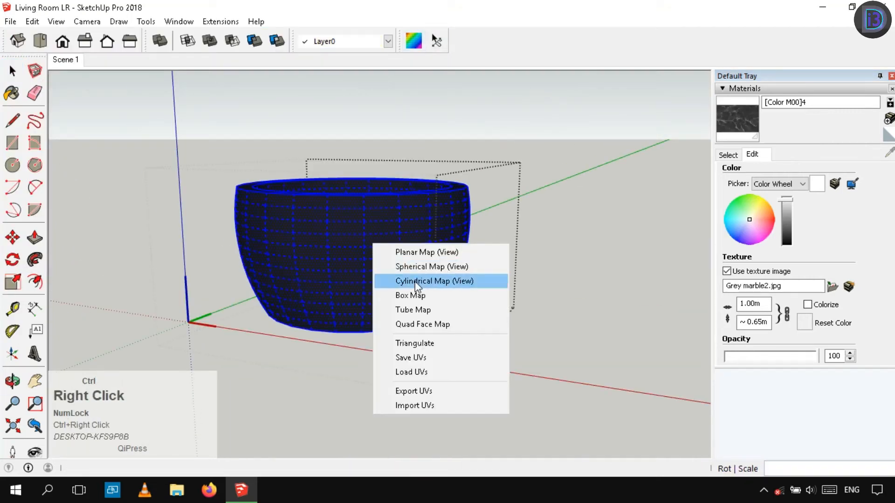
{"action": "left_click", "coordinate": [412, 282]}
{"action": "scroll", "coordinate": [385, 243], "scroll_direction": "up", "scroll_amount": 1, "text": "ctrl"}
{"action": "scroll", "coordinate": [419, 227], "scroll_direction": "up", "scroll_amount": 2, "text": "ctrl"}
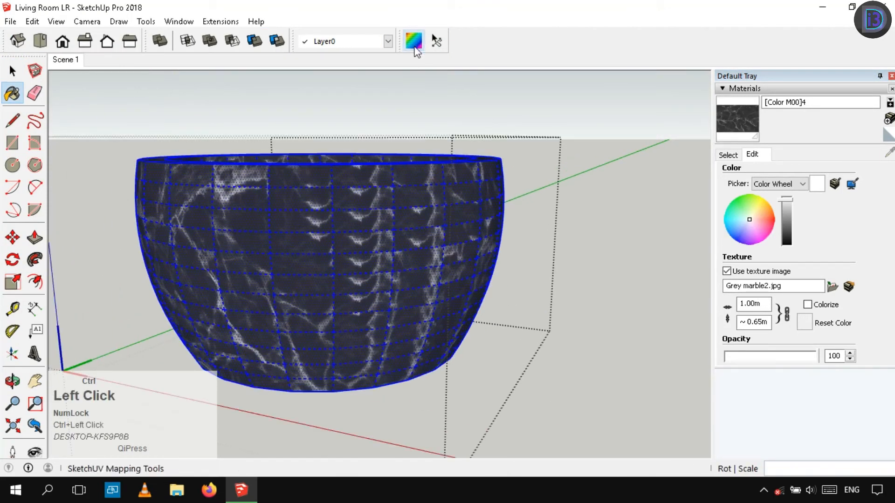
{"action": "right_click", "coordinate": [373, 210]}
{"action": "left_click", "coordinate": [413, 253]}
{"action": "middle_click_drag", "start_coordinate": [412, 253], "coordinate": [418, 272], "text": "ctrl"}
{"action": "scroll", "coordinate": [418, 273], "scroll_direction": "down", "scroll_amount": 2, "text": "ctrl"}
Step: Apply SketchUV's Spherical Map (View) to the marble on the pot and leave the pot's group
{"action": "right_click", "coordinate": [534, 232]}
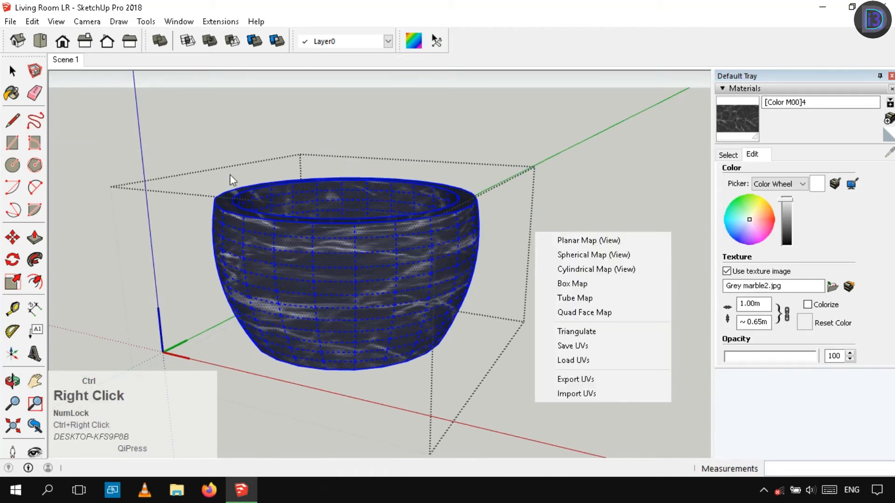
{"action": "left_click", "coordinate": [586, 255]}
{"action": "scroll", "coordinate": [391, 275], "scroll_direction": "up", "scroll_amount": 2, "text": "ctrl"}
{"action": "left_click", "coordinate": [590, 181]}
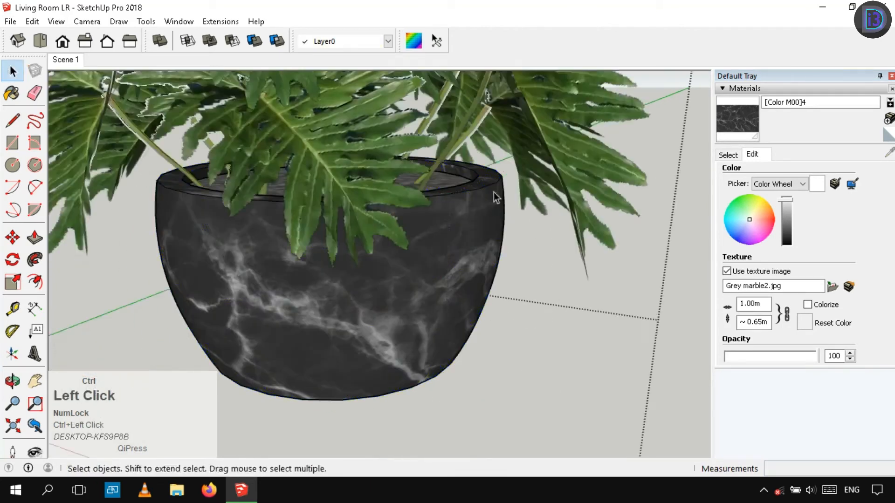
Step: Close the nested plant groups and select the whole potted plant beside the window seat
{"action": "middle_click_drag", "start_coordinate": [494, 192], "coordinate": [512, 252]}
{"action": "right_click", "coordinate": [604, 187]}
{"action": "left_click", "coordinate": [582, 195]}
{"action": "scroll", "coordinate": [420, 233], "scroll_direction": "down", "scroll_amount": 4}
{"action": "left_click", "coordinate": [618, 253]}
{"action": "scroll", "coordinate": [426, 271], "scroll_direction": "down", "scroll_amount": 5, "text": "ctrl"}
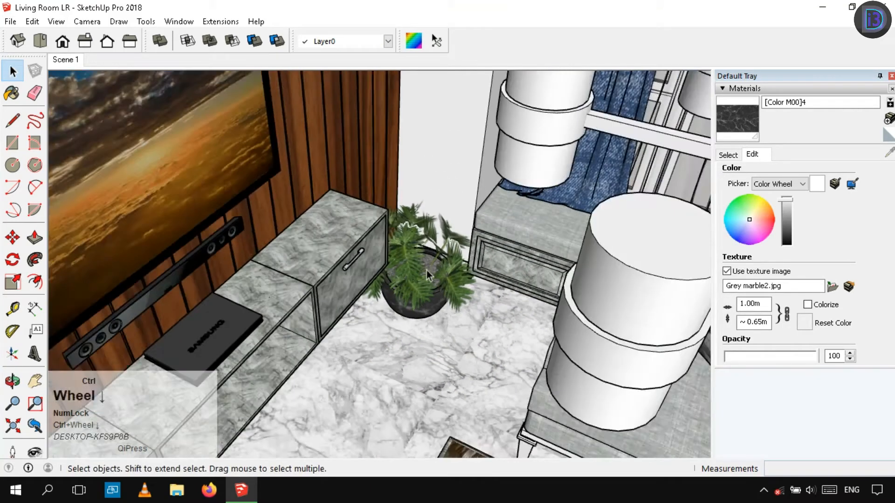
{"action": "middle_click_drag", "start_coordinate": [426, 270], "coordinate": [685, 228], "text": "ctrl"}
{"action": "left_click", "coordinate": [455, 301], "text": "ctrl"}
Step: Copy the potted plant to the other end of the TV console, by the outer corner of the wood-panelled wall
{"action": "scroll", "coordinate": [455, 301], "scroll_direction": "up", "scroll_amount": 2, "text": "ctrl"}
{"action": "scroll", "coordinate": [500, 274], "scroll_direction": "down", "scroll_amount": 4, "text": "ctrl"}
{"action": "scroll", "coordinate": [500, 275], "scroll_direction": "down", "scroll_amount": 3, "text": "ctrl"}
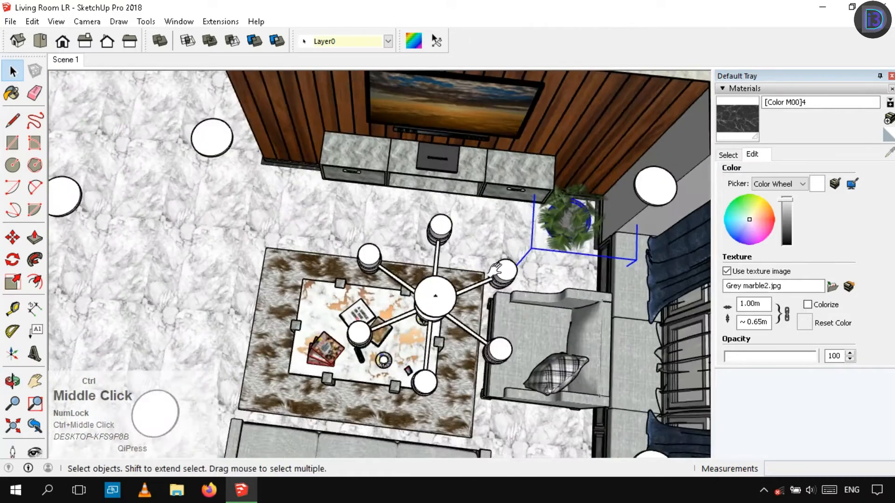
{"action": "scroll", "coordinate": [685, 228], "scroll_direction": "up", "scroll_amount": 2, "text": "ctrl"}
{"action": "scroll", "coordinate": [491, 253], "scroll_direction": "down", "scroll_amount": 2, "text": "ctrl"}
{"action": "scroll", "coordinate": [508, 258], "scroll_direction": "up", "scroll_amount": 1}
{"action": "key", "text": "m"}
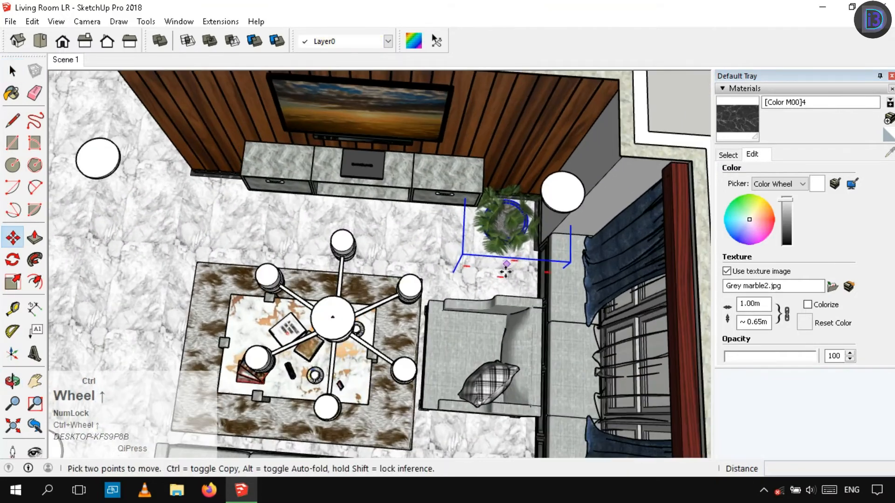
{"action": "left_click", "coordinate": [224, 231]}
{"action": "scroll", "coordinate": [233, 224], "scroll_direction": "up", "scroll_amount": 5, "text": "ctrl"}
{"action": "middle_click_drag", "start_coordinate": [233, 224], "coordinate": [438, 154], "text": "ctrl"}
{"action": "key", "text": "space"}
Step: Zoom to the copied plant, deselect it and check its placement from around the room and in the Scene 1 view
{"action": "right_click", "coordinate": [388, 288], "text": "ctrl"}
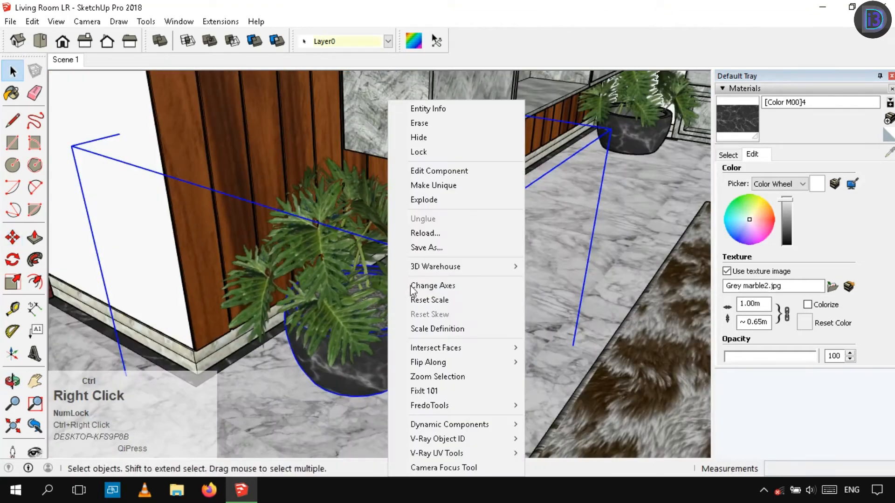
{"action": "left_click", "coordinate": [428, 377]}
{"action": "middle_click_drag", "start_coordinate": [540, 360], "coordinate": [384, 301]}
{"action": "scroll", "coordinate": [339, 223], "scroll_direction": "down", "scroll_amount": 8}
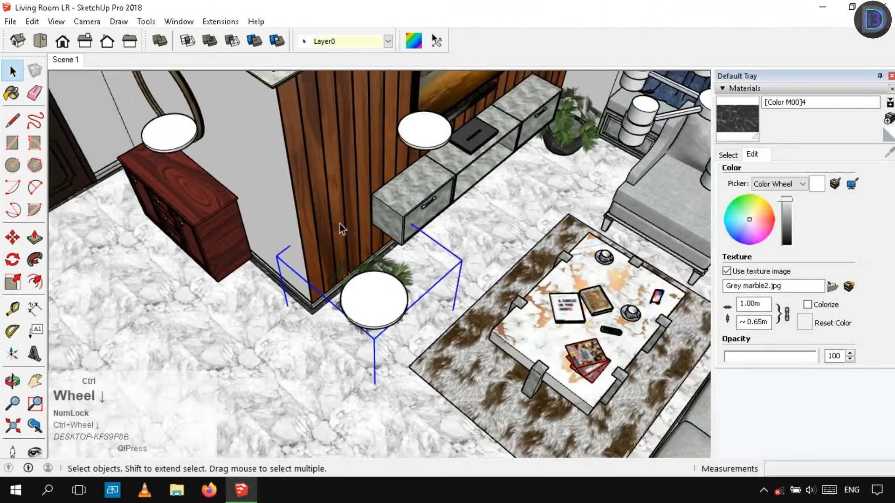
{"action": "left_click", "coordinate": [566, 354], "text": "ctrl"}
{"action": "scroll", "coordinate": [370, 245], "scroll_direction": "up", "scroll_amount": 8, "text": "ctrl"}
{"action": "middle_click_drag", "start_coordinate": [363, 247], "coordinate": [337, 202], "text": "ctrl"}
{"action": "scroll", "coordinate": [336, 203], "scroll_direction": "down", "scroll_amount": 4, "text": "ctrl"}
{"action": "scroll", "coordinate": [337, 203], "scroll_direction": "down", "scroll_amount": 6, "text": "ctrl"}
{"action": "scroll", "coordinate": [240, 100], "scroll_direction": "up", "scroll_amount": 3, "text": "ctrl"}
{"action": "middle_click_drag", "start_coordinate": [239, 100], "coordinate": [186, 93], "text": "ctrl"}
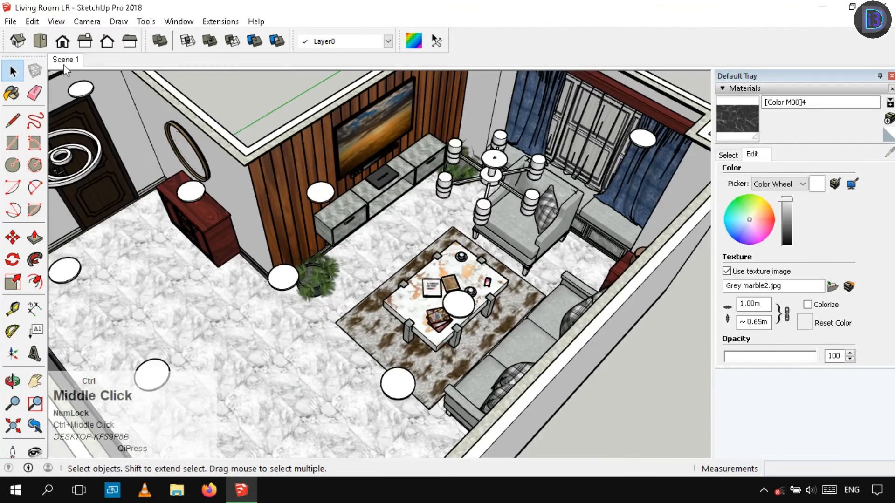
{"action": "left_click", "coordinate": [63, 64], "text": "ctrl"}
{"action": "middle_click_drag", "start_coordinate": [551, 216], "coordinate": [306, 428], "text": "ctrl"}
{"action": "scroll", "coordinate": [493, 169], "scroll_direction": "down", "scroll_amount": 5, "text": "ctrl"}
Step: Insert the Tree2 (1) image from the Tree textures folder into the model, near the wood-panelled corner by the sideboard
{"action": "left_click", "coordinate": [176, 489], "text": "ctrl"}
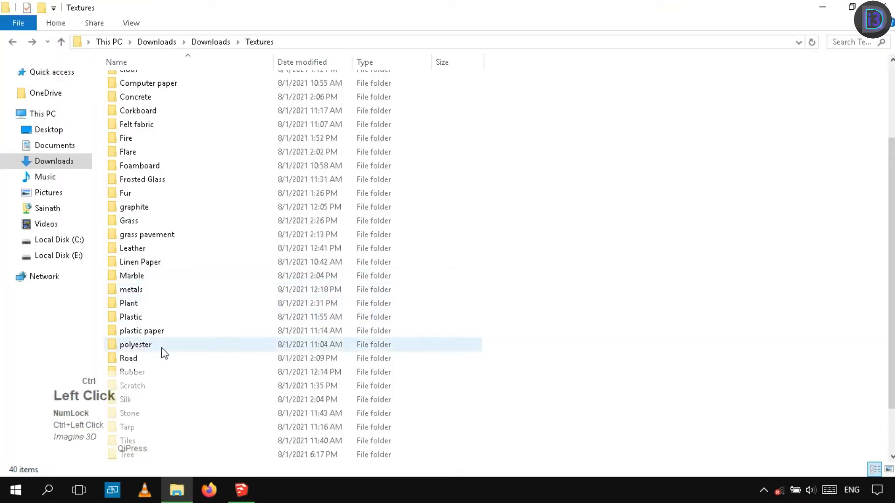
{"action": "double_click", "coordinate": [149, 402]}
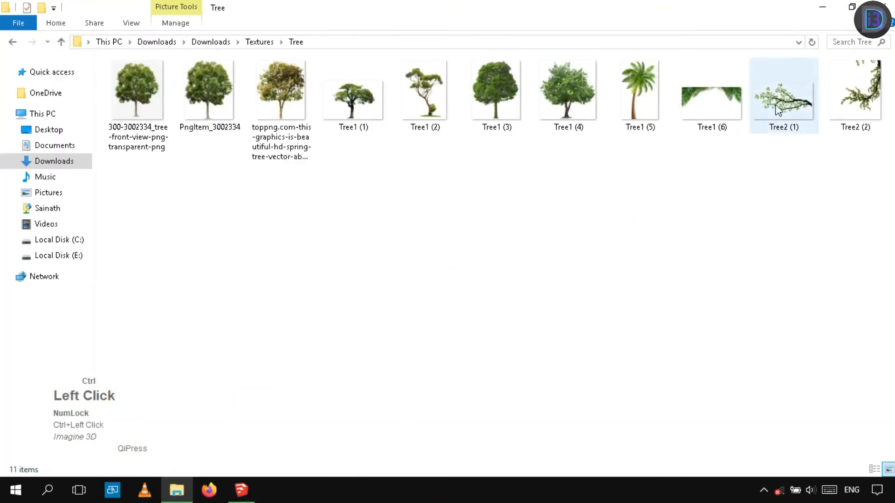
{"action": "left_click_drag", "start_coordinate": [251, 452], "coordinate": [242, 489]}
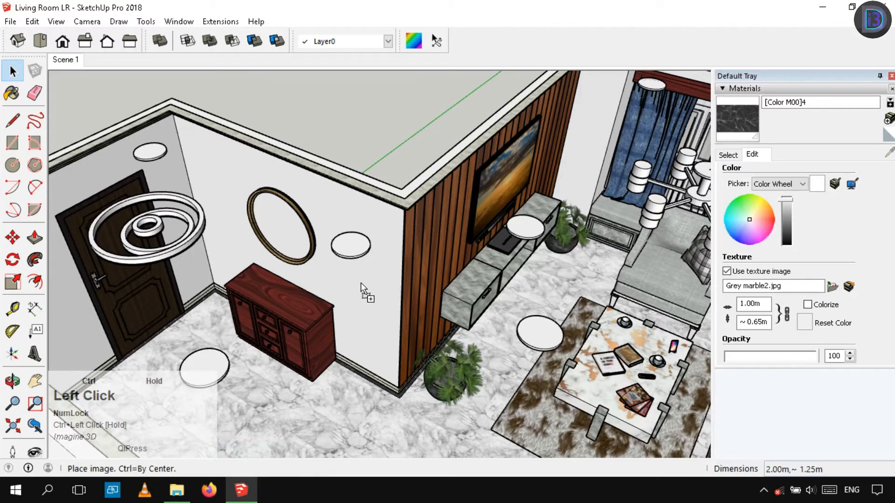
{"action": "middle_click_drag", "start_coordinate": [368, 332], "coordinate": [445, 327]}
{"action": "key", "text": "space"}
{"action": "scroll", "coordinate": [611, 245], "scroll_direction": "up", "scroll_amount": 5}
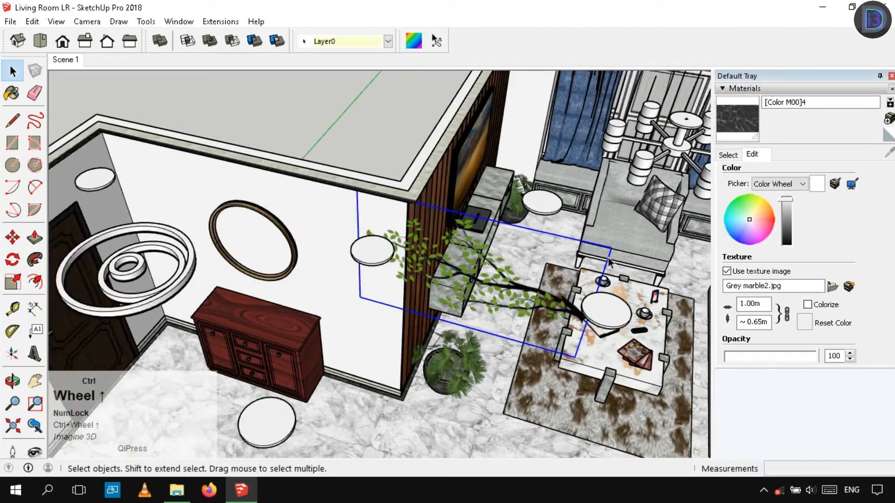
Step: Move the branch image onto the mirror wall against the wood-panelled corner and scale it up to fill the wall
{"action": "key", "text": "m"}
{"action": "left_click", "coordinate": [611, 244]}
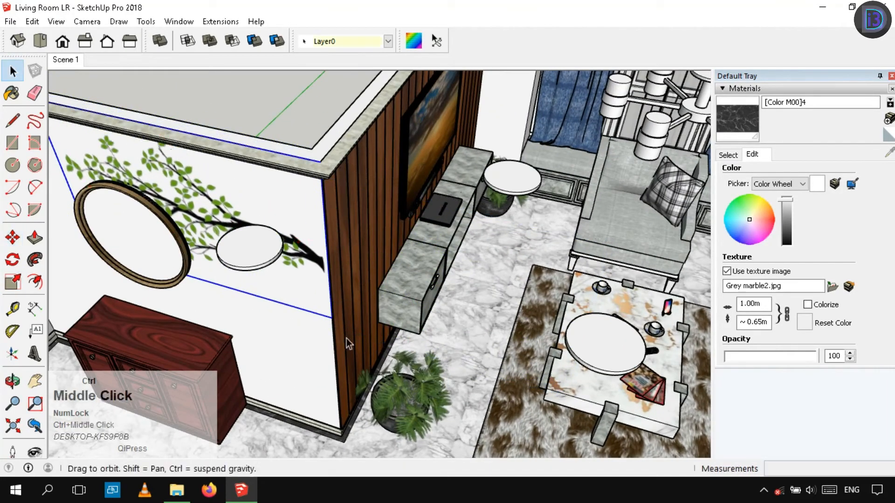
{"action": "scroll", "coordinate": [403, 324], "scroll_direction": "up", "scroll_amount": 5}
{"action": "middle_click_drag", "start_coordinate": [346, 339], "coordinate": [345, 306]}
{"action": "scroll", "coordinate": [366, 307], "scroll_direction": "down", "scroll_amount": 5}
{"action": "key", "text": "s"}
{"action": "scroll", "coordinate": [457, 269], "scroll_direction": "up", "scroll_amount": 2}
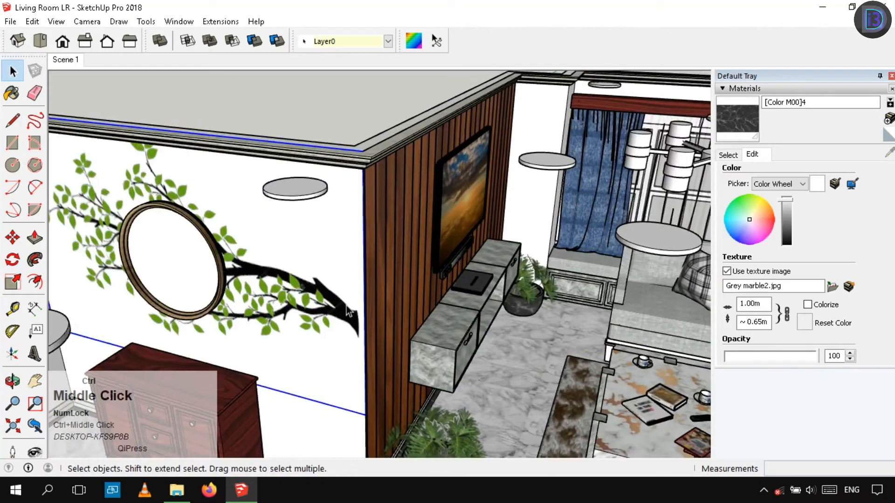
Step: Shift the branch image until its trunk meets the wood panelling and lower it slightly behind the round mirror
{"action": "scroll", "coordinate": [450, 250], "scroll_direction": "up", "scroll_amount": 5}
{"action": "key", "text": "m"}
{"action": "left_click", "coordinate": [459, 237]}
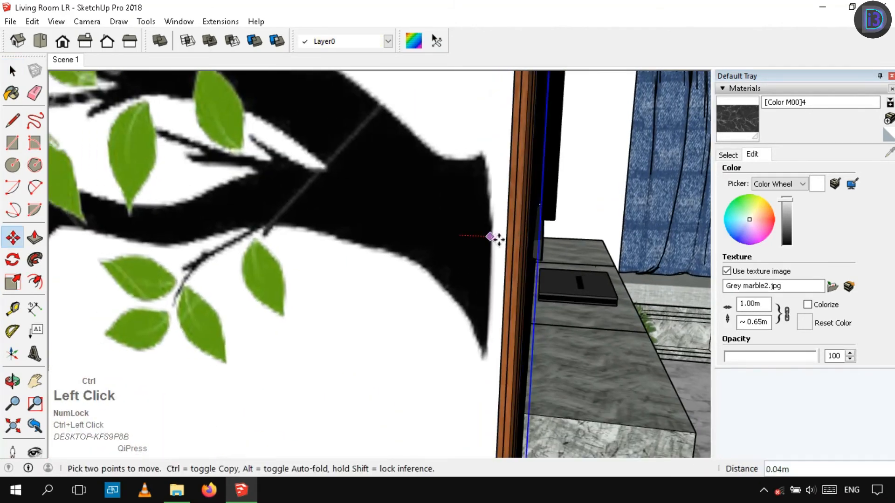
{"action": "left_click", "coordinate": [505, 238]}
{"action": "key", "text": "space"}
{"action": "scroll", "coordinate": [445, 249], "scroll_direction": "down", "scroll_amount": 4}
{"action": "middle_click_drag", "start_coordinate": [505, 238], "coordinate": [389, 142]}
{"action": "scroll", "coordinate": [445, 249], "scroll_direction": "down", "scroll_amount": 3, "text": "ctrl"}
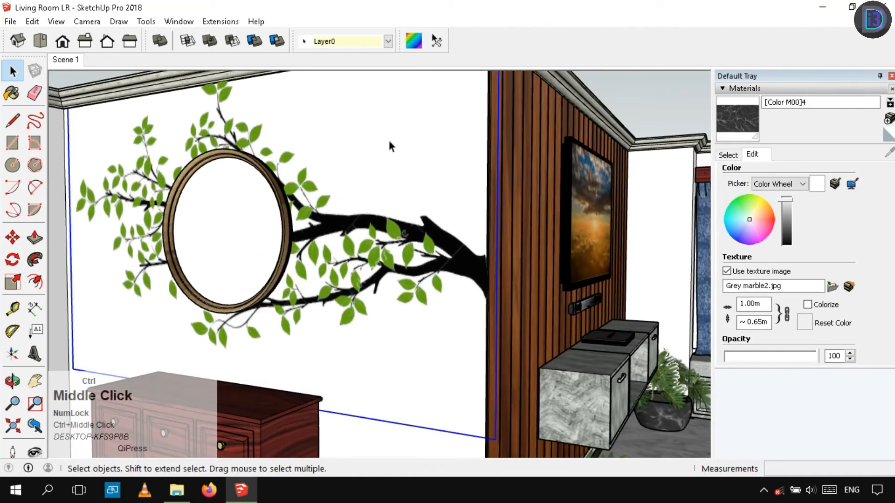
{"action": "key", "text": "space"}
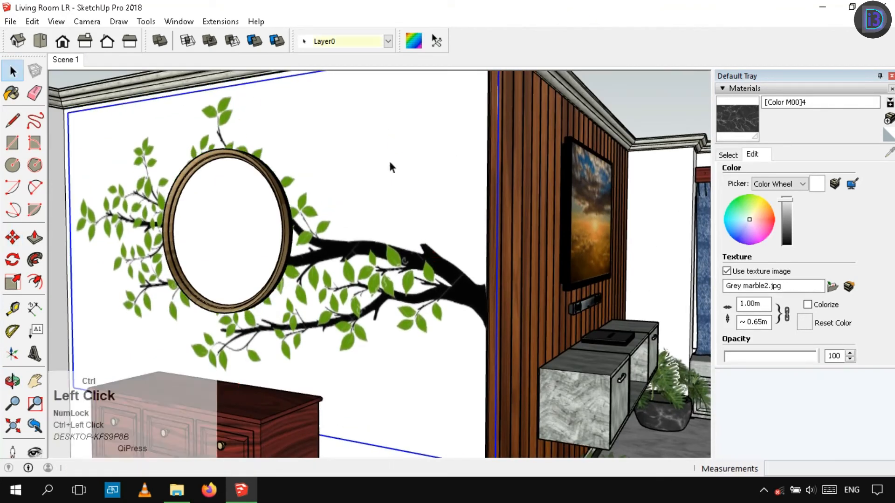
Step: Paint the living room walls with the 0134_DimGray colour
{"action": "scroll", "coordinate": [391, 163], "scroll_direction": "down", "scroll_amount": 5}
{"action": "scroll", "coordinate": [304, 306], "scroll_direction": "up", "scroll_amount": 5, "text": "ctrl"}
{"action": "middle_click_drag", "start_coordinate": [304, 306], "coordinate": [255, 279], "text": "ctrl"}
{"action": "scroll", "coordinate": [297, 206], "scroll_direction": "down", "scroll_amount": 4, "text": "ctrl"}
{"action": "left_click", "coordinate": [65, 60], "text": "ctrl"}
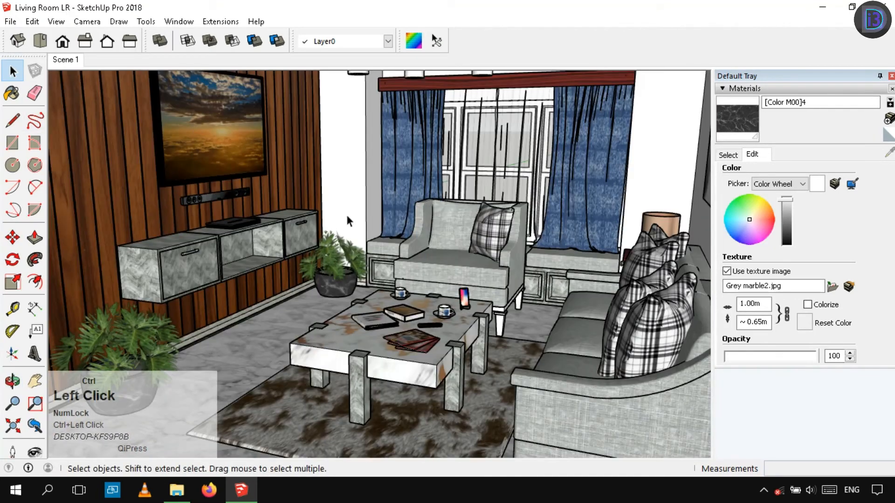
{"action": "middle_click_drag", "start_coordinate": [422, 208], "coordinate": [476, 201], "text": "ctrl"}
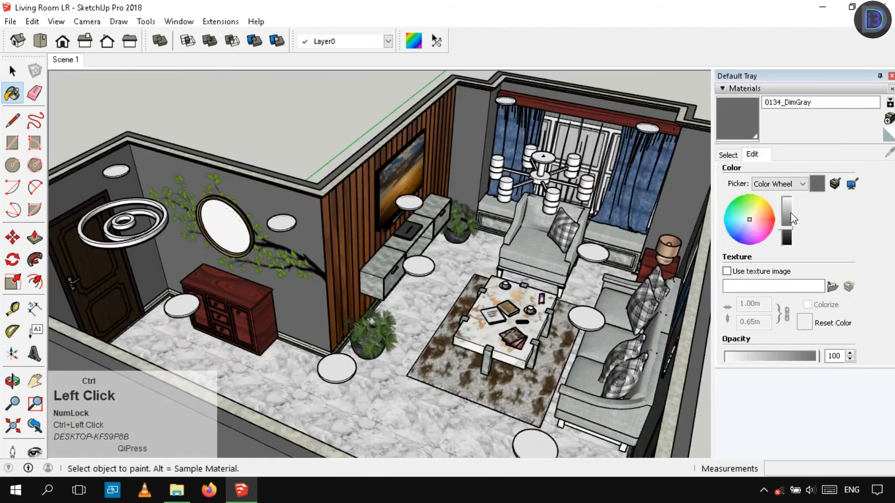
Step: Lighten the walls' 0134_DimGray colour to a pale grey and review the whole room
{"action": "left_click_drag", "start_coordinate": [792, 217], "coordinate": [787, 208], "text": "ctrl"}
{"action": "scroll", "coordinate": [476, 224], "scroll_direction": "up", "scroll_amount": 3, "text": "ctrl"}
{"action": "mouse_move", "coordinate": [476, 224]}
{"action": "middle_mouse_down", "text": "ctrl"}
{"action": "mouse_move", "coordinate": [543, 111]}
{"action": "mouse_move", "coordinate": [472, 218]}
{"action": "middle_mouse_up", "text": "ctrl"}
{"action": "scroll", "coordinate": [471, 217], "scroll_direction": "down", "scroll_amount": 3, "text": "ctrl"}
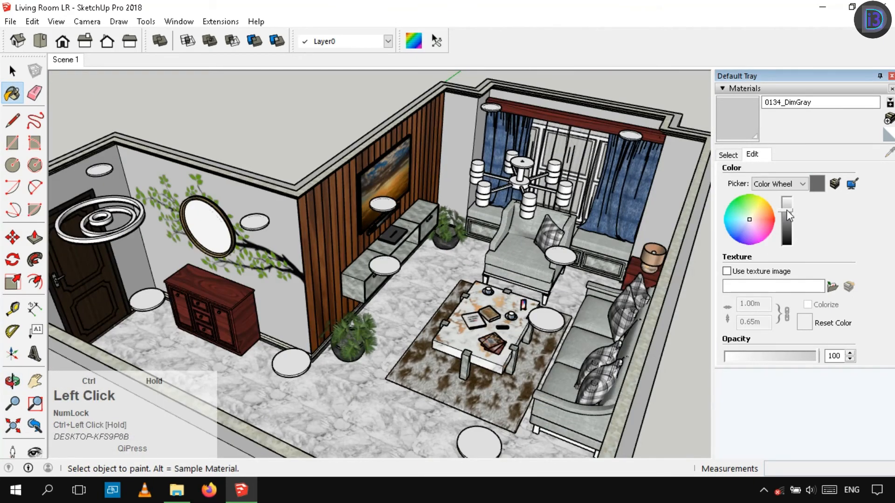
{"action": "scroll", "coordinate": [597, 180], "scroll_direction": "up", "scroll_amount": 3, "text": "ctrl"}
{"action": "middle_click_drag", "start_coordinate": [596, 180], "coordinate": [504, 221], "text": "ctrl"}
{"action": "scroll", "coordinate": [504, 221], "scroll_direction": "down", "scroll_amount": 6, "text": "ctrl"}
{"action": "mouse_move", "coordinate": [569, 193]}
{"action": "middle_mouse_down", "text": "ctrl"}
{"action": "mouse_move", "coordinate": [519, 167]}
{"action": "mouse_move", "coordinate": [506, 205]}
{"action": "middle_mouse_up", "text": "ctrl"}
{"action": "scroll", "coordinate": [506, 205], "scroll_direction": "up", "scroll_amount": 4, "text": "ctrl"}
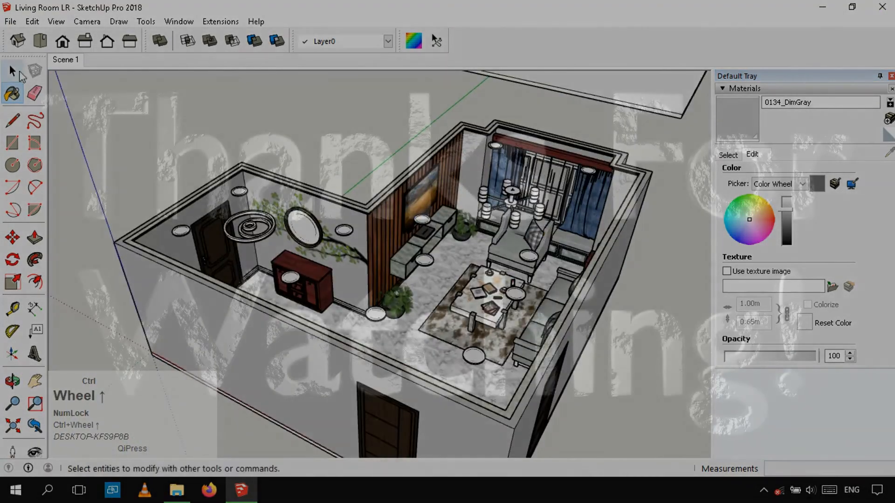